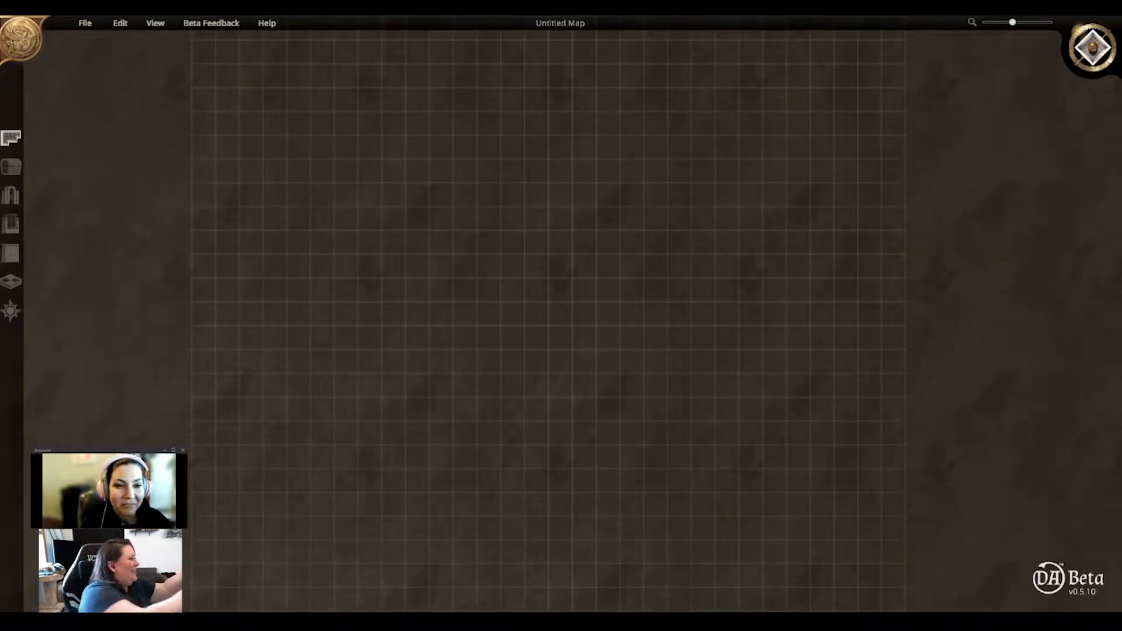
Draw a Mansion kitchen about 8 by 8 squares near the centre of the empty map
scroll(99, 146, down, 2)
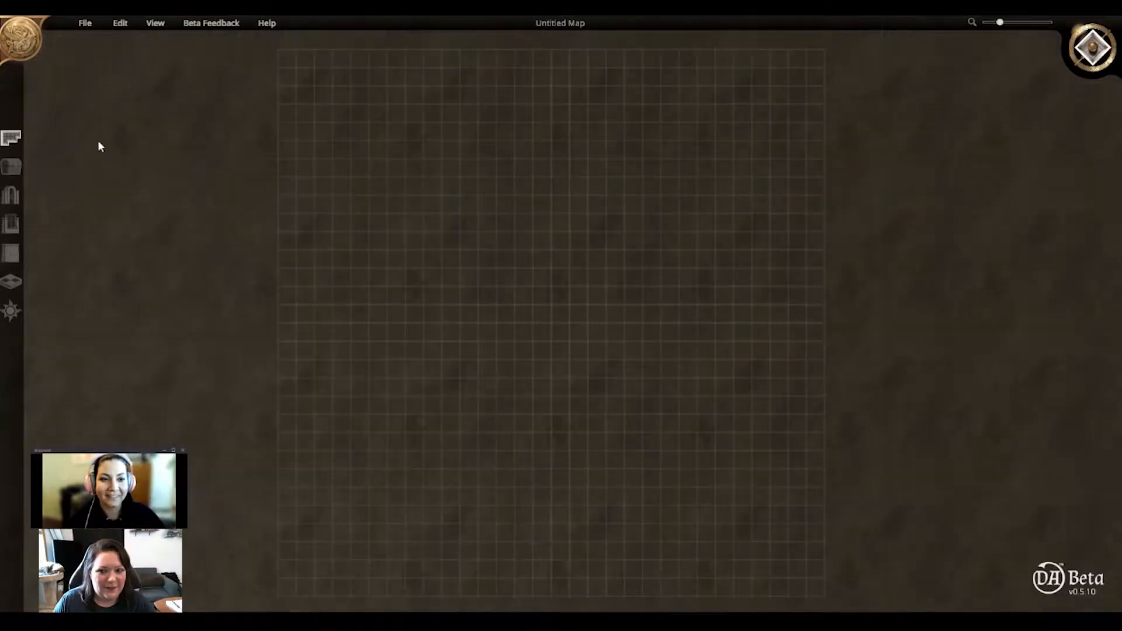
click(3, 148)
click(223, 214)
click(231, 232)
click(233, 249)
click(233, 267)
click(238, 285)
click(245, 319)
drag(541, 240, 670, 369)
click(609, 300)
Draw a long, narrow Mansion hallway extending outward from one side wall of the kitchen
click(240, 354)
scroll(626, 313, up, 4)
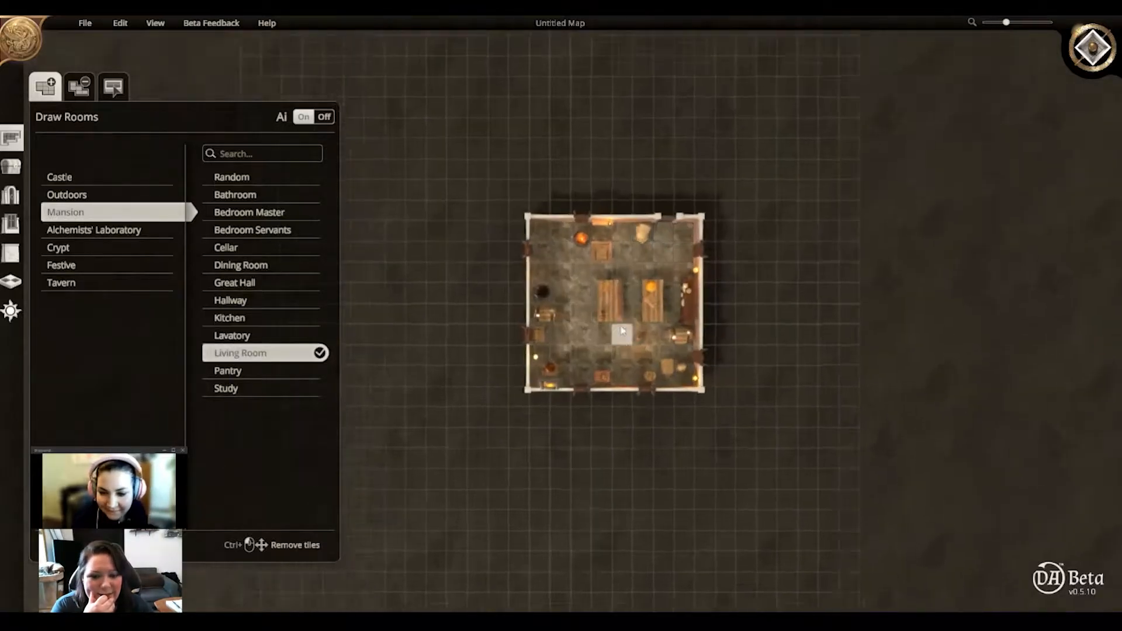
ctrl+right_drag(756, 424, 504, 310)
scroll(504, 310, up, 3)
drag(426, 230, 431, 144)
right_drag(431, 168, 465, 285)
click(247, 301)
drag(477, 297, 254, 270)
click(368, 285)
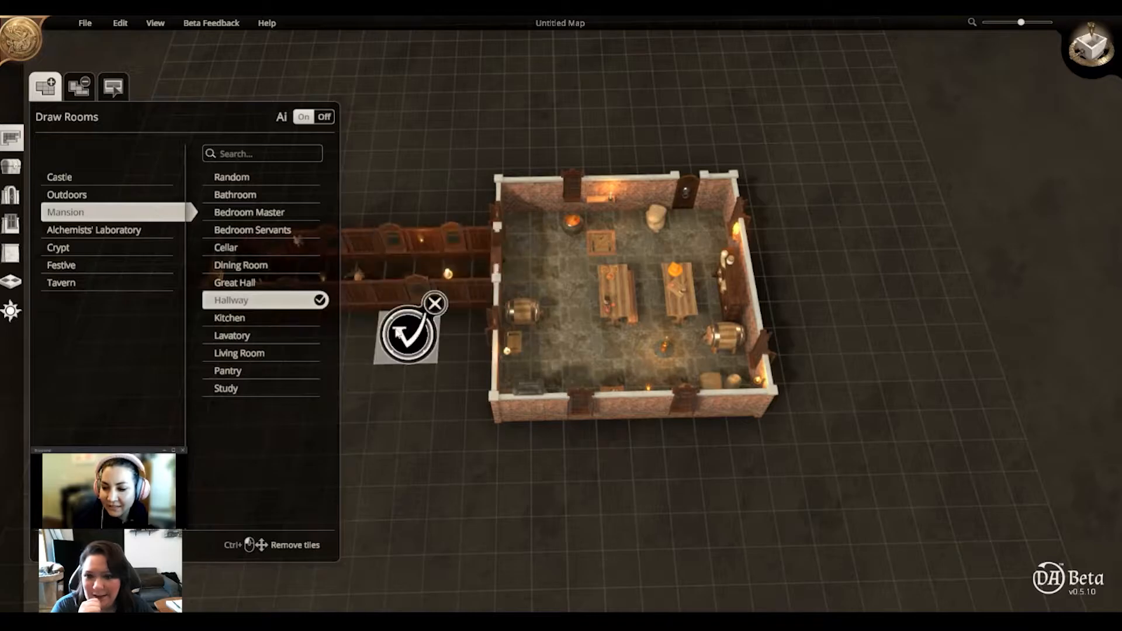
Add a servants' bedroom alongside the far end of the hallway and a dining room against the kitchen's front wall
right_drag(374, 342, 626, 371)
click(253, 230)
drag(502, 347, 639, 463)
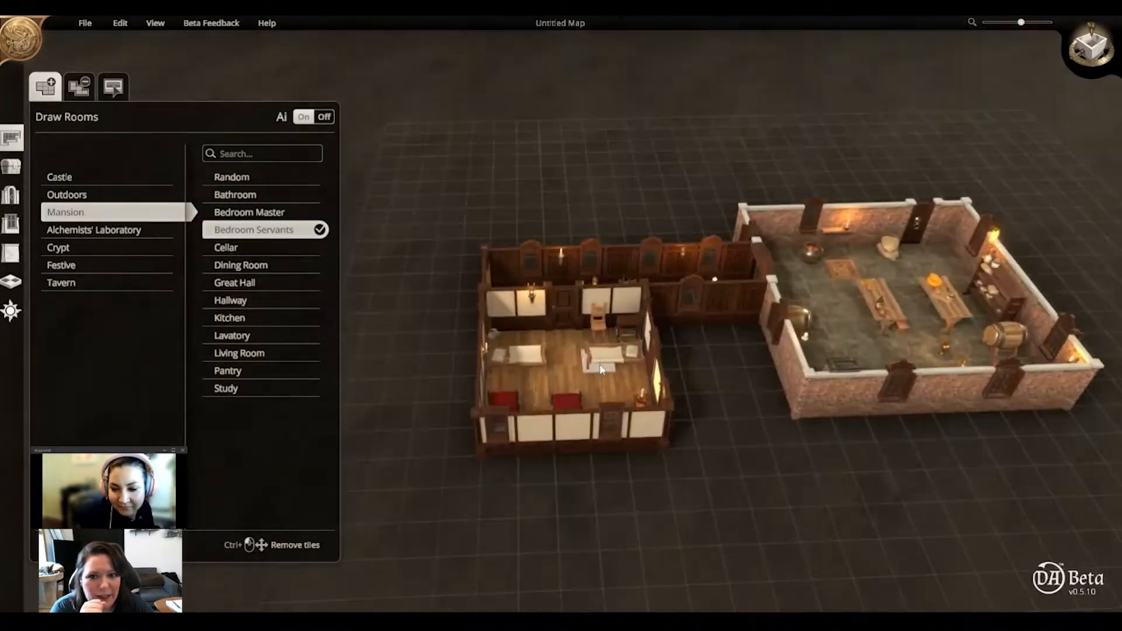
click(241, 265)
right_drag(944, 414, 735, 396)
drag(578, 389, 806, 496)
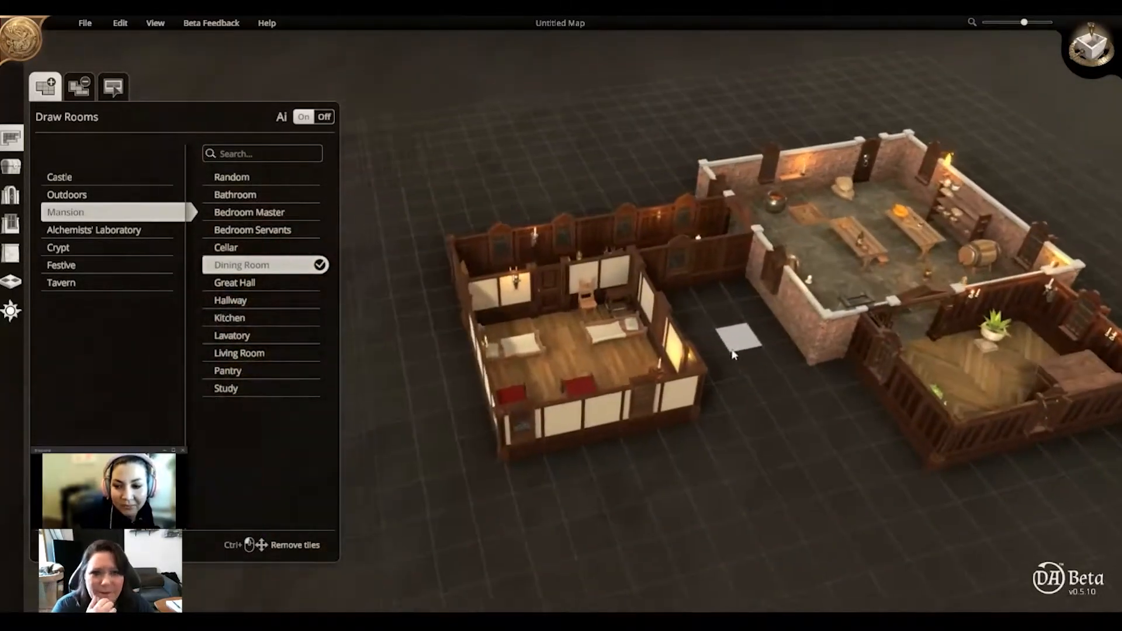
Draw a Mansion living room in the gap between the servants' bedroom and the kitchen
click(263, 282)
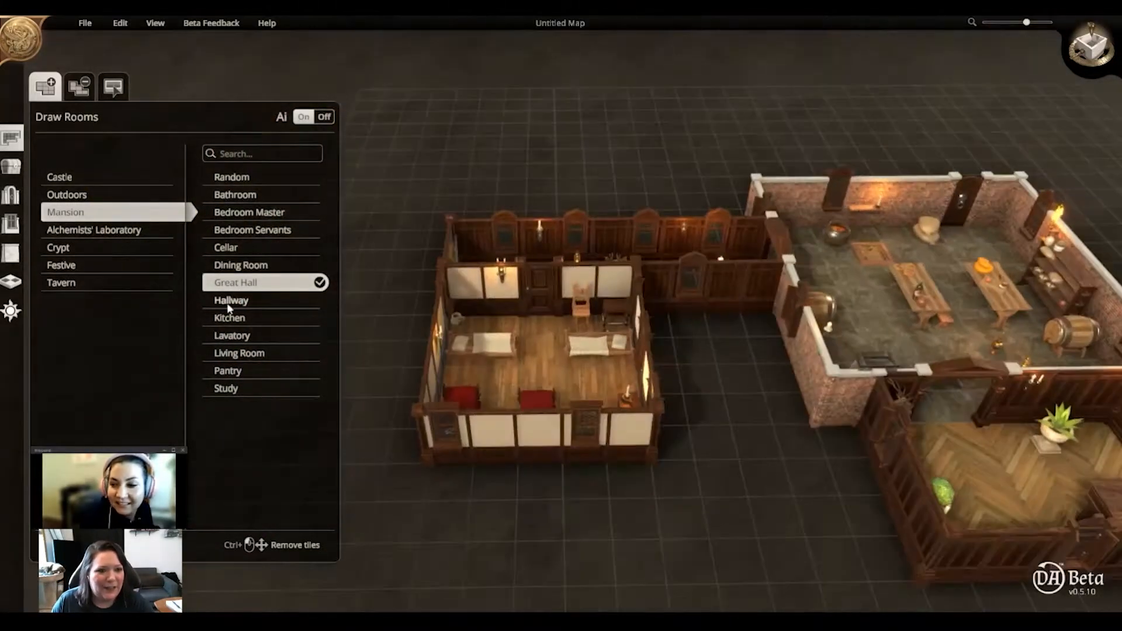
click(246, 300)
scroll(248, 325, down, 1)
click(248, 331)
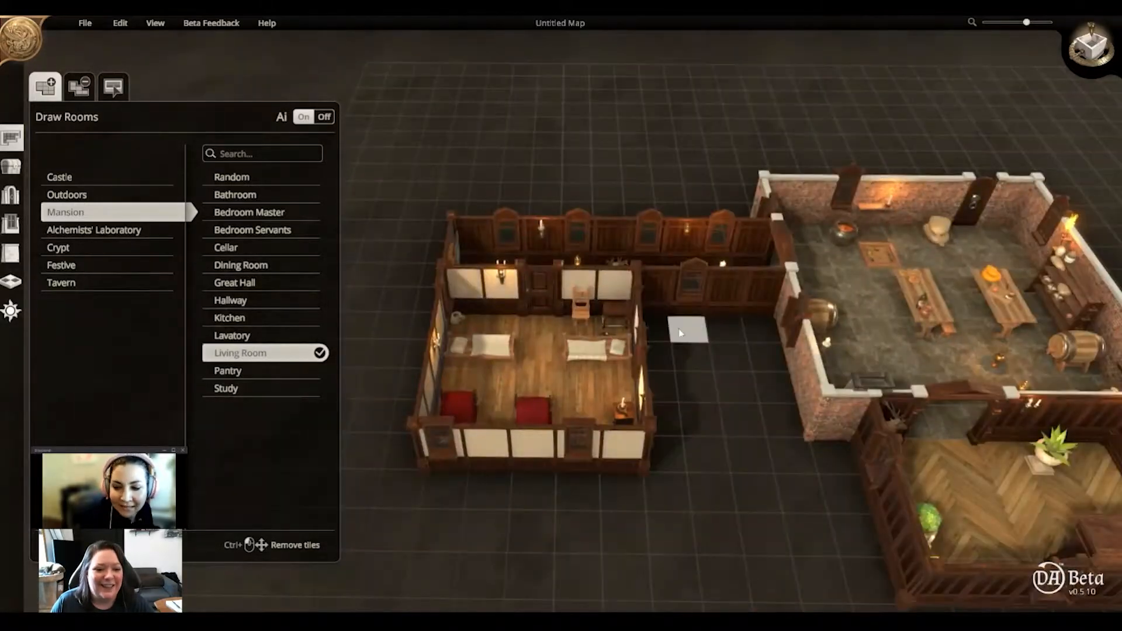
mouse_move(643, 316)
mouse_down()
mouse_move(819, 475)
mouse_move(828, 513)
mouse_up()
middle_drag(723, 413, 871, 435)
scroll(830, 421, up, 1)
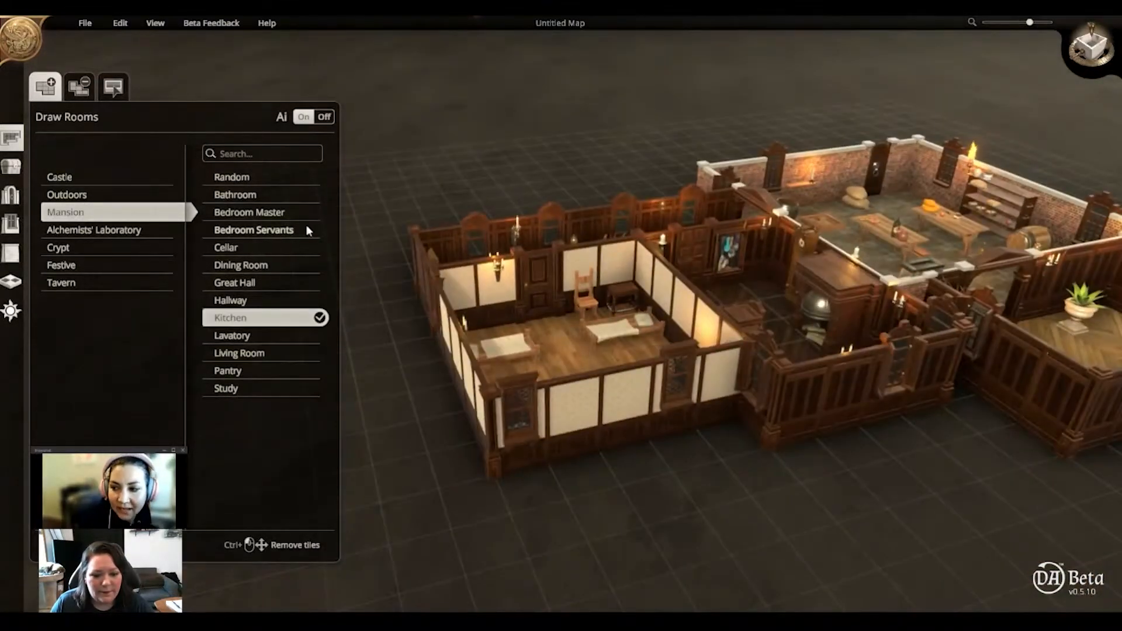
Add a second hallway branching off the first hallway's outer wall, with a master bedroom at its far end
click(250, 212)
middle_drag(520, 389, 445, 325)
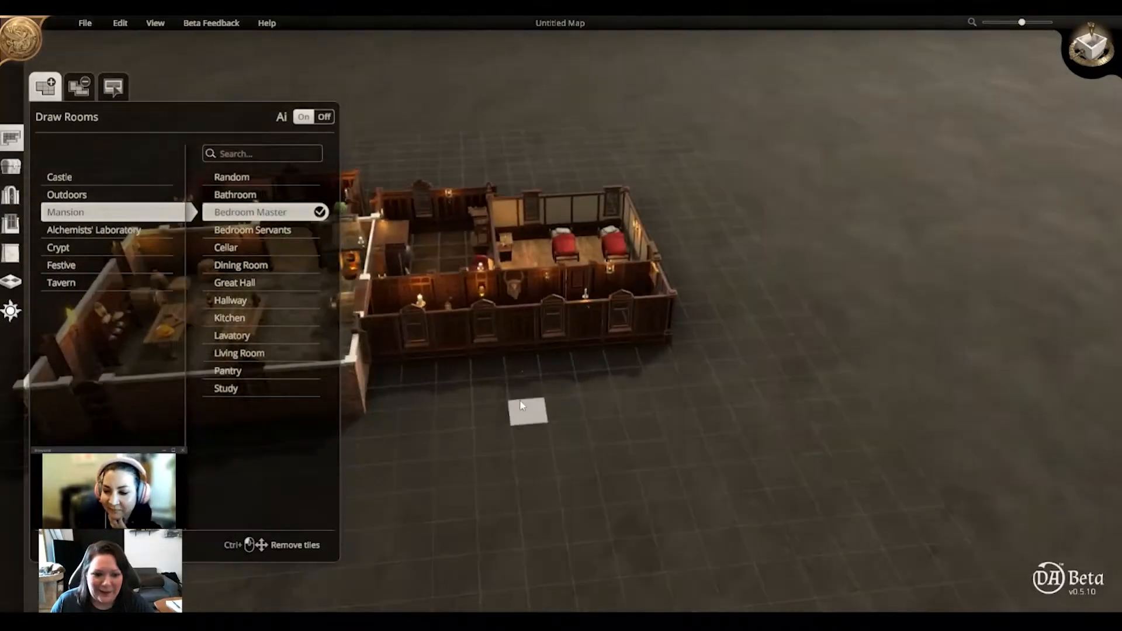
click(251, 300)
drag(480, 363, 551, 497)
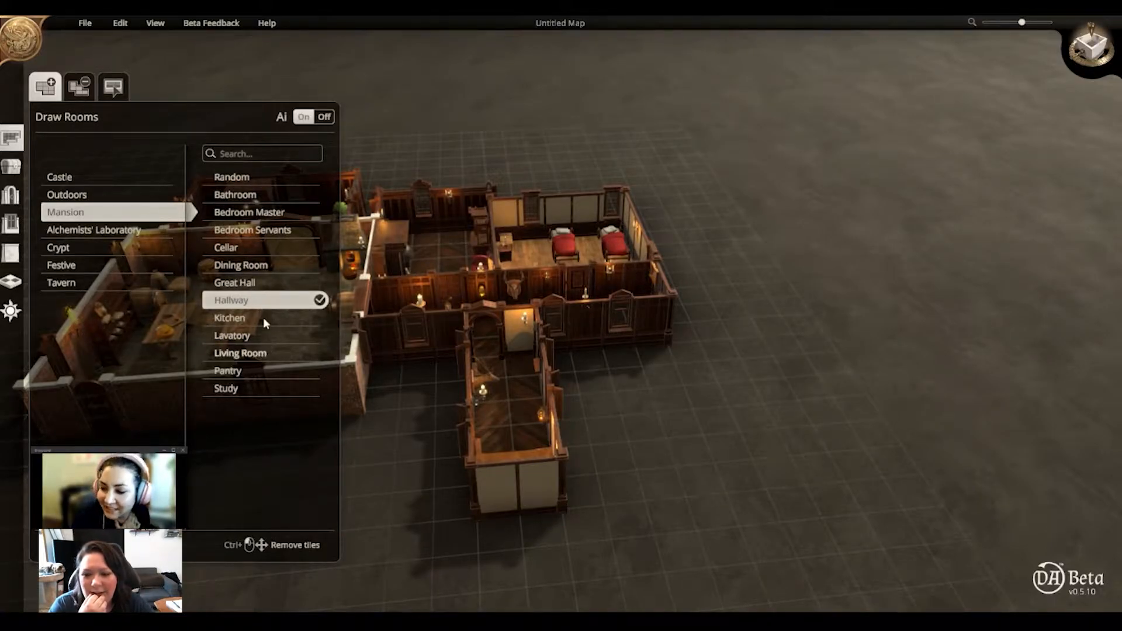
click(258, 214)
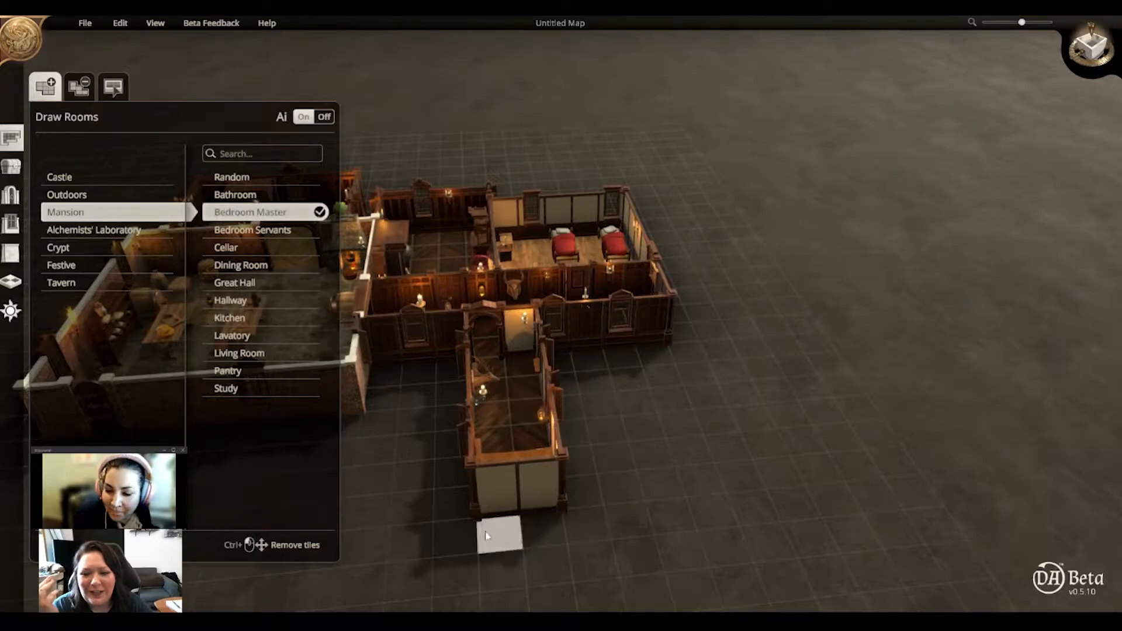
scroll(622, 498, down, 2)
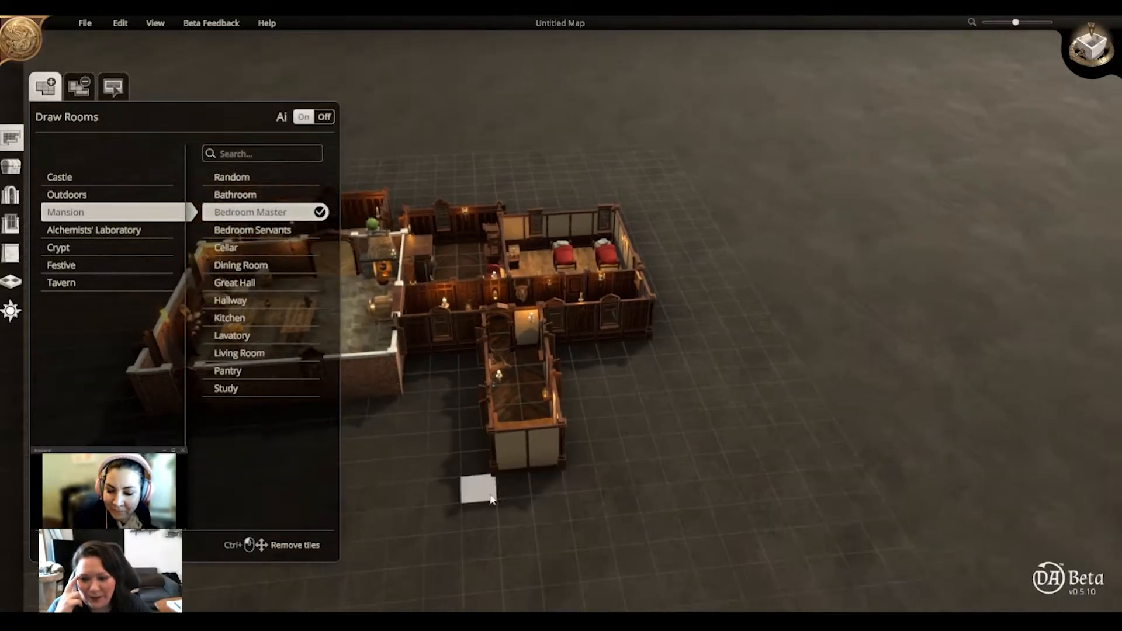
drag(452, 447, 636, 542)
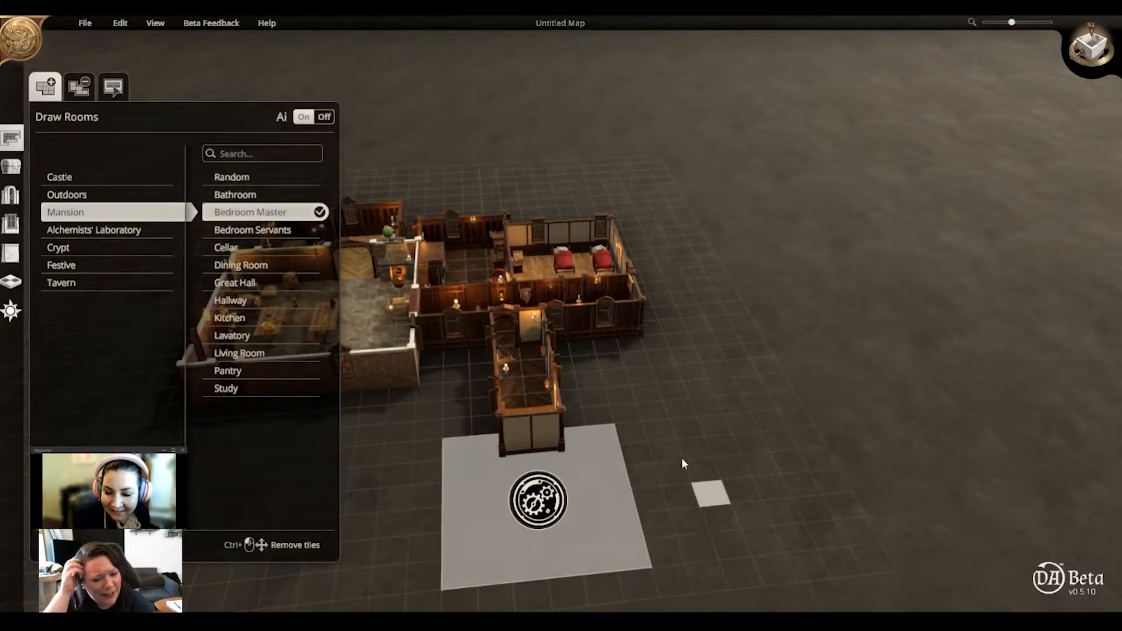
Inspect the mansion layout and the furnished rooms from the opposite side of the kitchen
right_drag(694, 420, 271, 589)
scroll(672, 478, up, 2)
scroll(995, 367, up, 2)
scroll(996, 373, down, 2)
scroll(559, 388, up, 2)
scroll(777, 456, down, 2)
click(777, 456)
click(797, 421)
scroll(796, 421, down, 2)
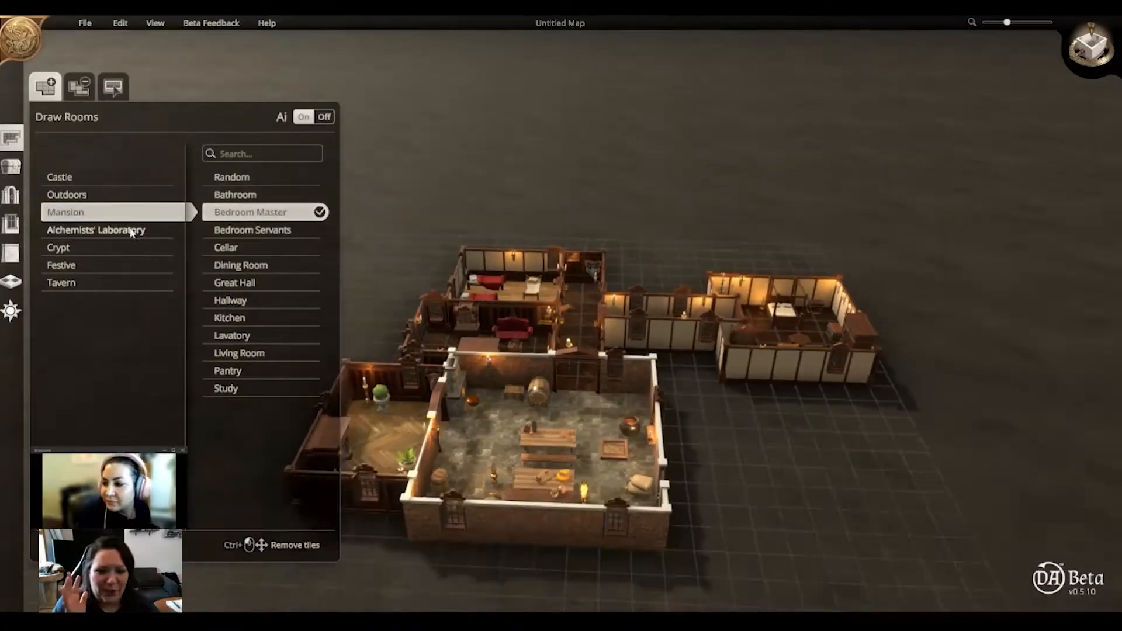
Add a short Mansion hallway outside the kitchen's far wall and a Crypt Dungeon Cell adjoining it
click(59, 247)
click(234, 230)
click(264, 249)
click(64, 176)
click(64, 212)
click(234, 299)
drag(453, 465, 591, 558)
scroll(602, 535, down, 1)
drag(500, 506, 520, 570)
scroll(631, 515, up, 2)
right_drag(609, 426, 705, 413)
scroll(833, 480, down, 1)
right_drag(843, 464, 1019, 262)
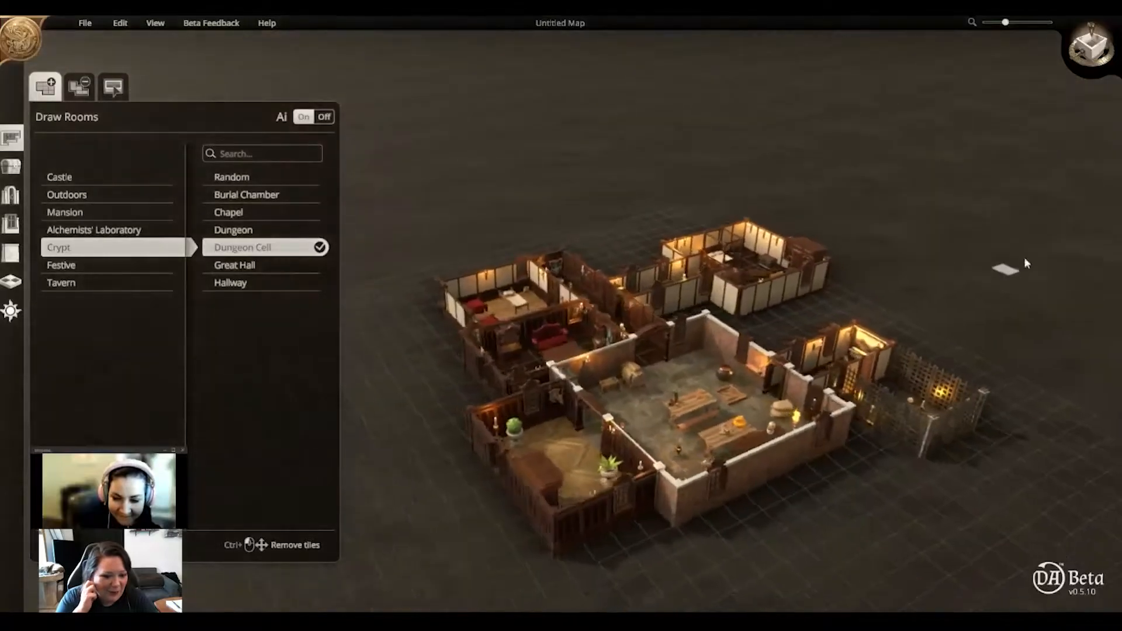
Draw a Mansion pantry in the corner between the kitchen wall and the short hallway
scroll(739, 476, up, 4)
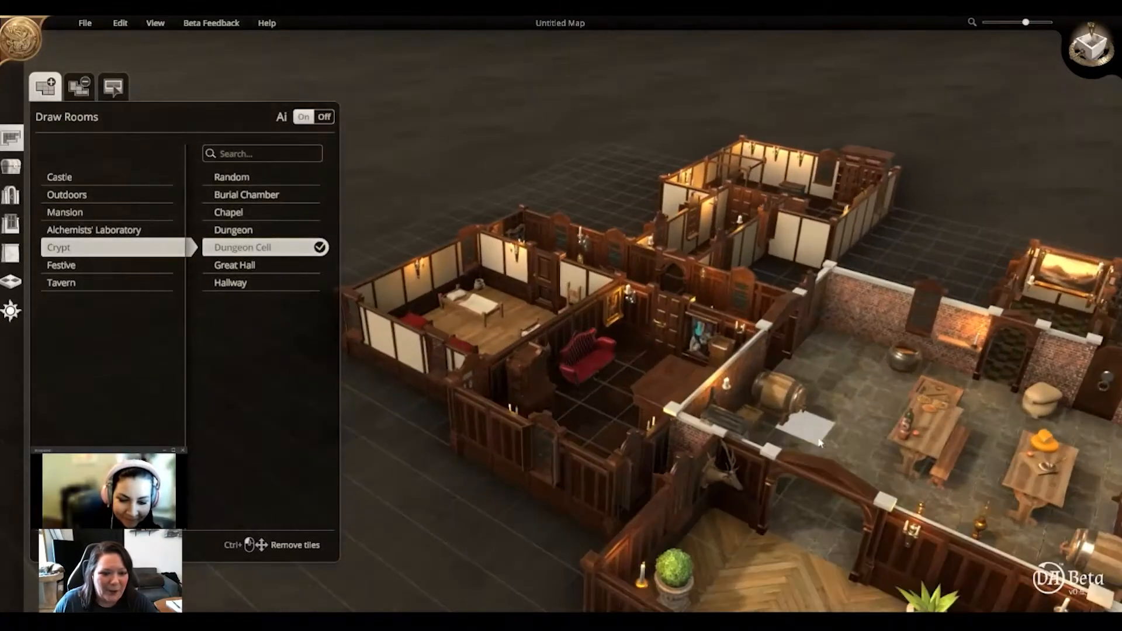
scroll(802, 453, down, 2)
click(62, 264)
click(61, 283)
click(66, 212)
click(234, 248)
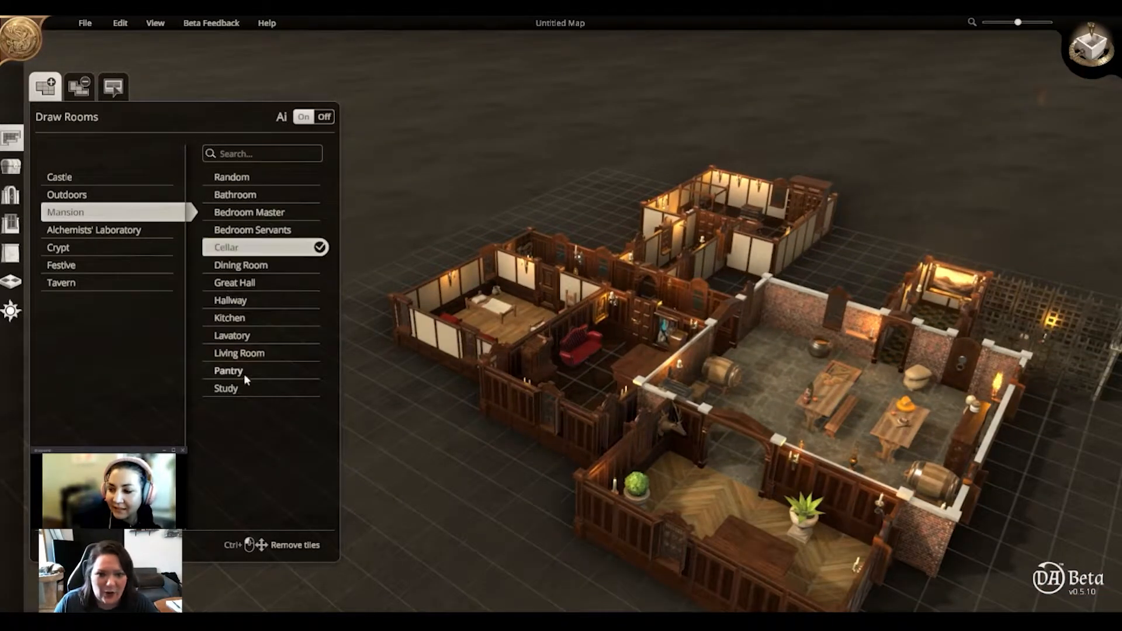
click(251, 370)
right_drag(790, 409, 755, 350)
drag(561, 461, 685, 524)
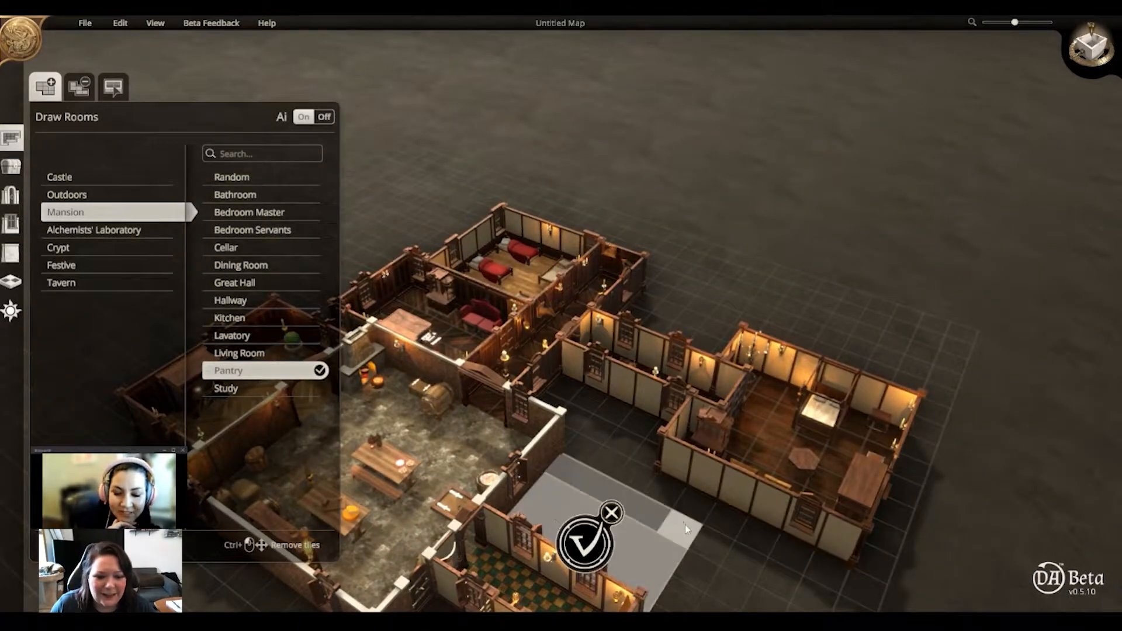
Examine the generated rooms up close, especially the living room's sofa, framed paintings and wall candle
scroll(620, 450, up, 3)
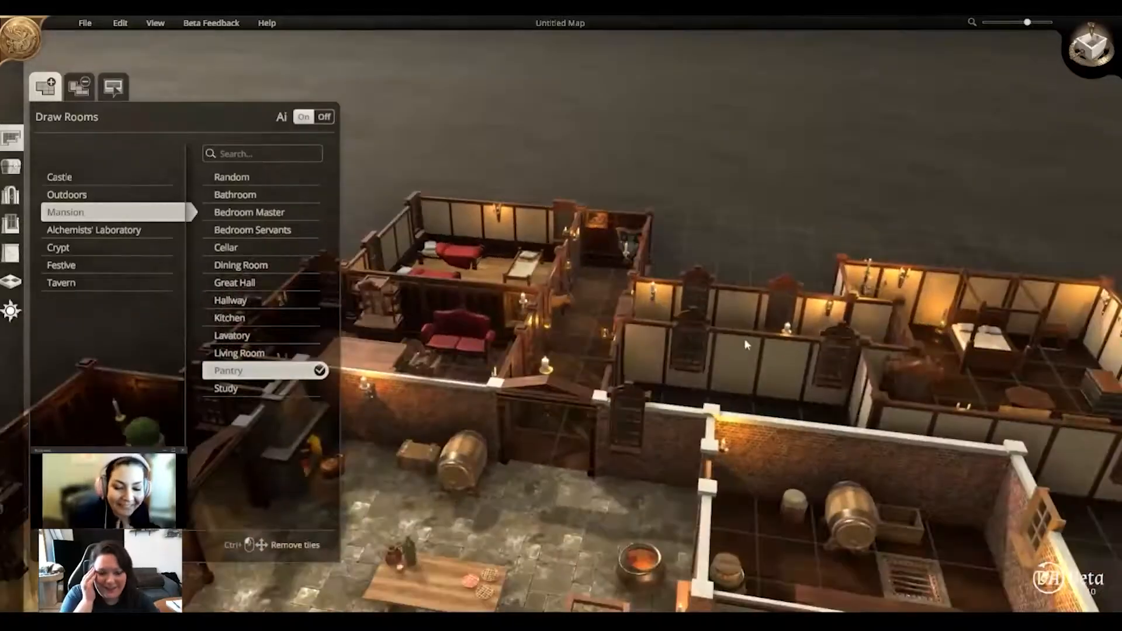
scroll(745, 341, down, 2)
right_drag(744, 341, 863, 355)
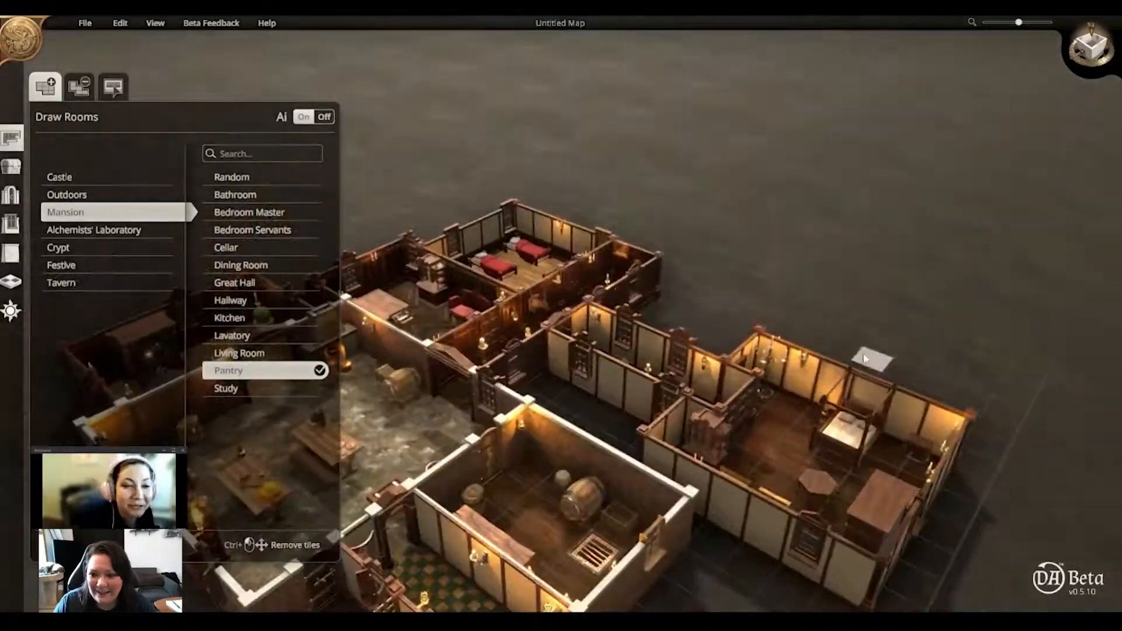
scroll(865, 358, up, 6)
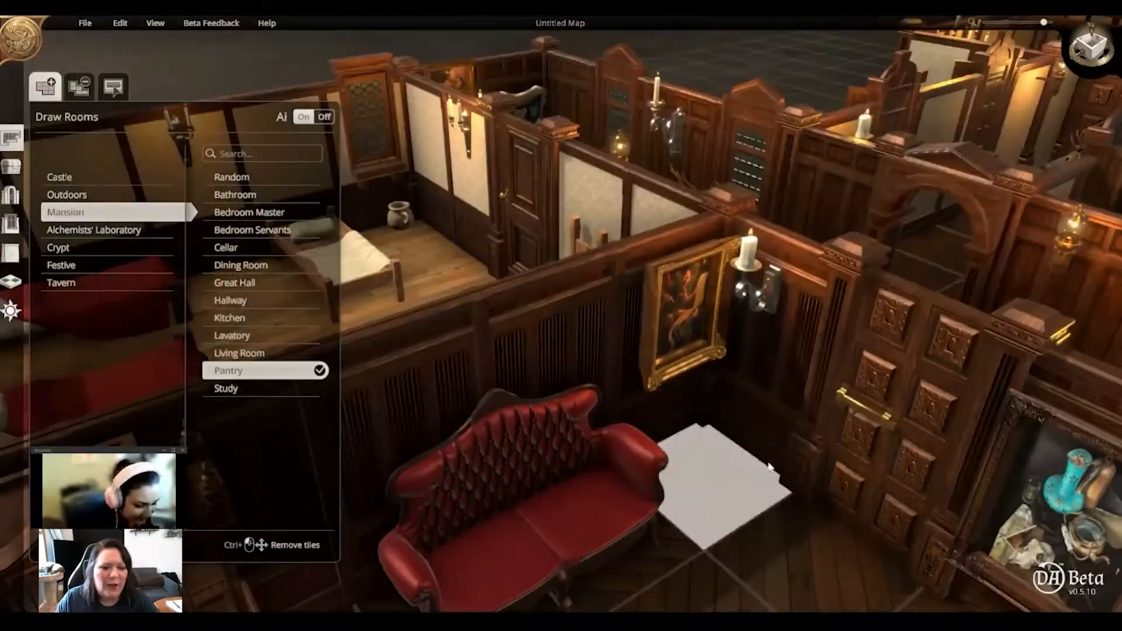
scroll(779, 450, down, 3)
scroll(633, 365, up, 3)
scroll(638, 423, down, 3)
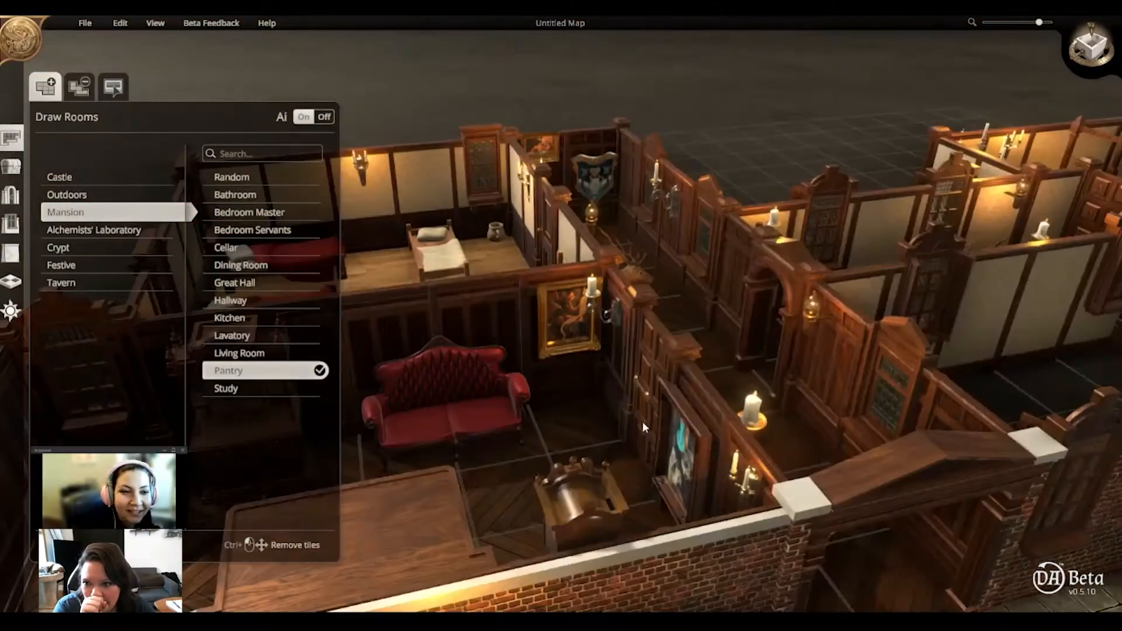
scroll(616, 455, up, 4)
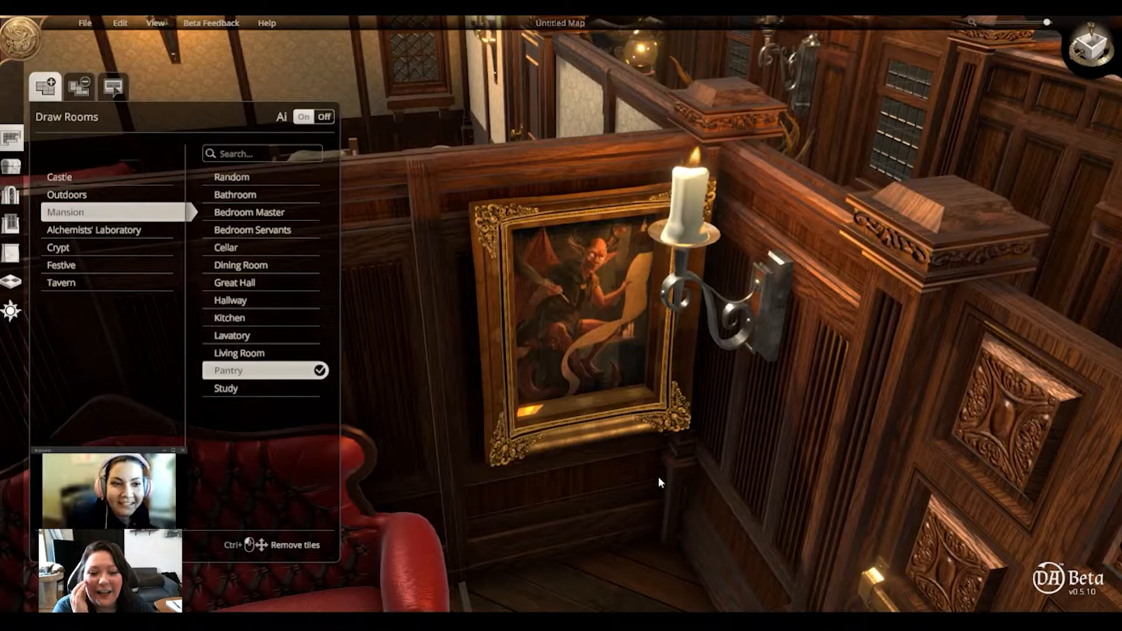
scroll(632, 489, down, 3)
scroll(645, 429, up, 3)
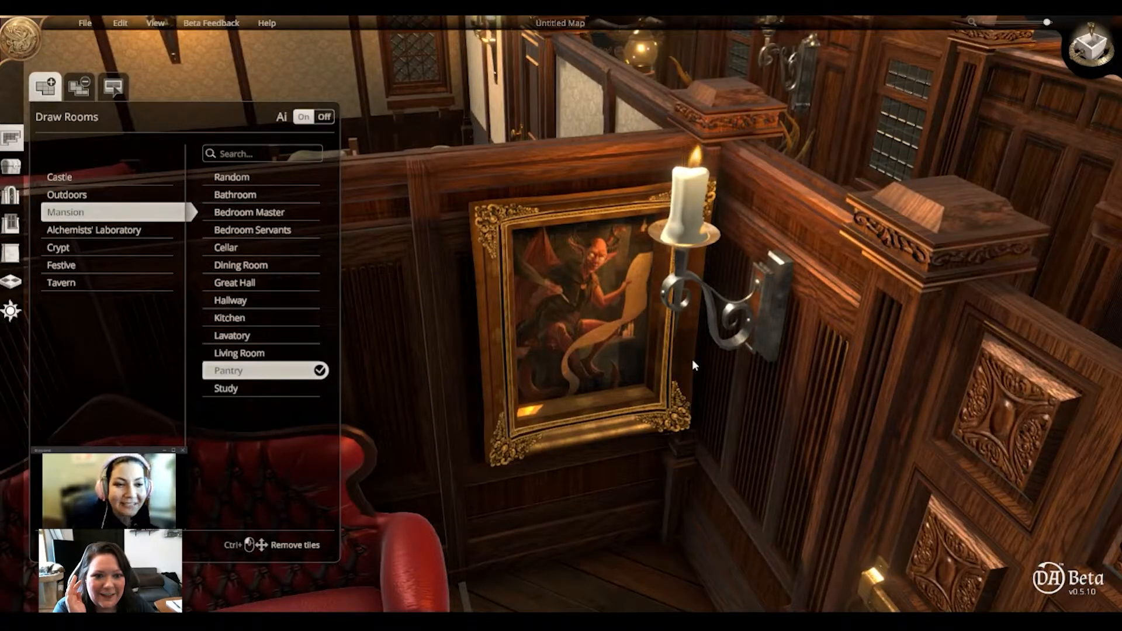
scroll(647, 468, down, 3)
scroll(645, 467, up, 3)
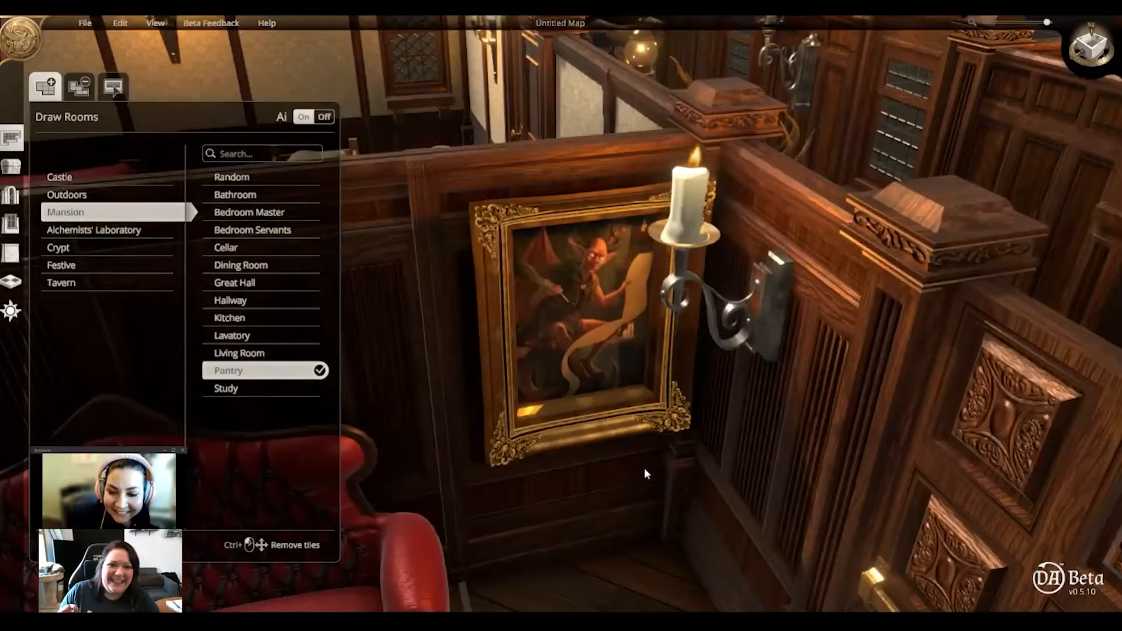
scroll(644, 467, down, 3)
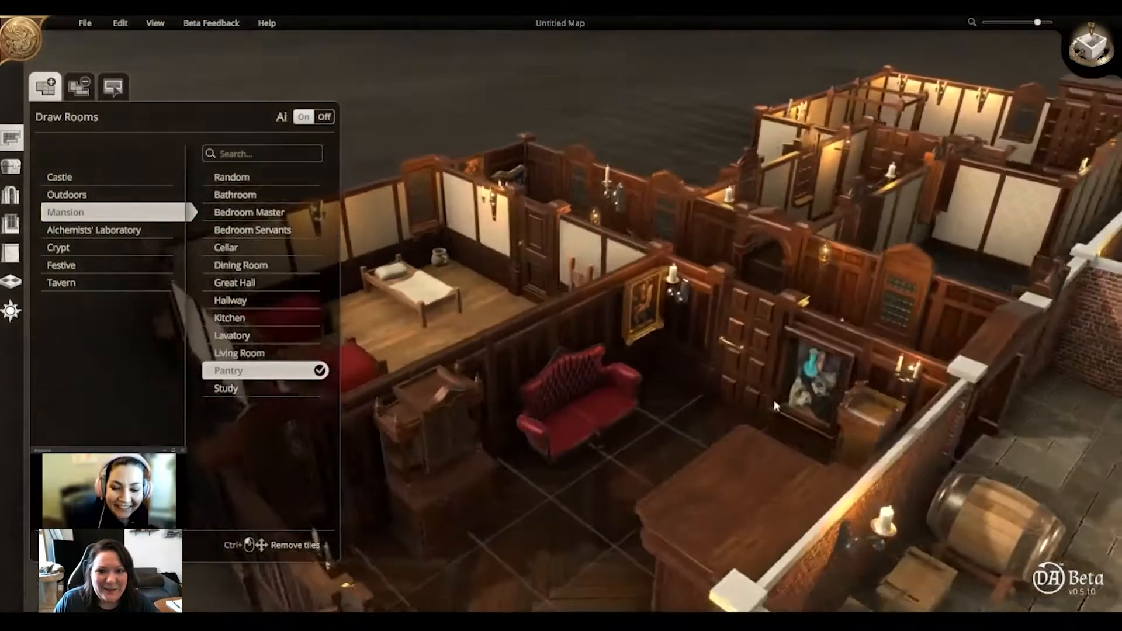
scroll(774, 408, up, 3)
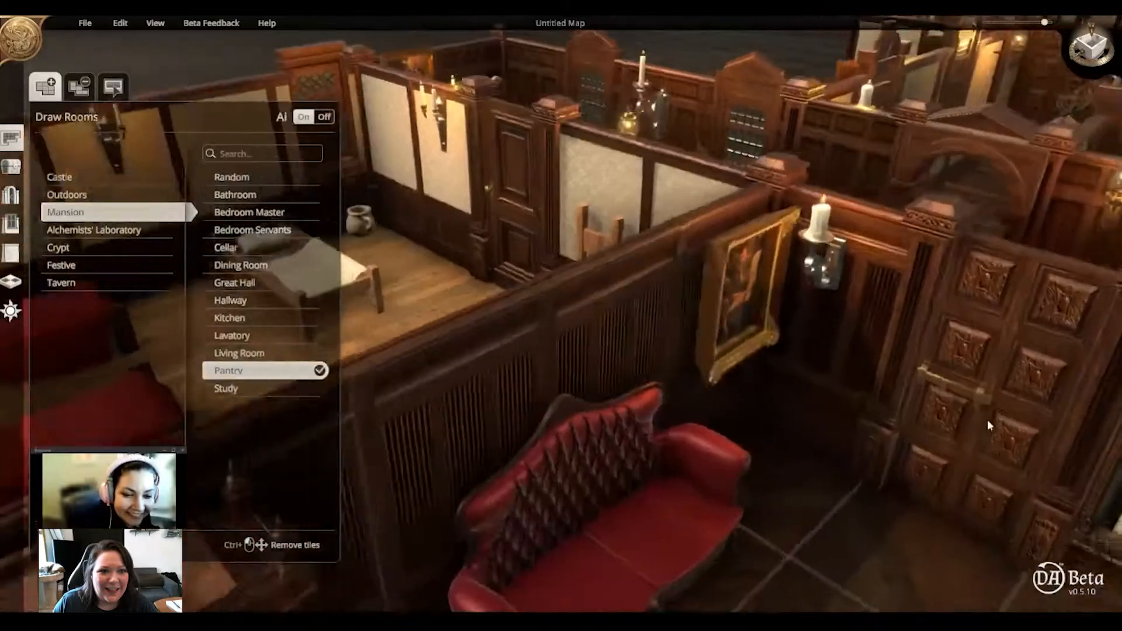
middle_drag(989, 422, 1029, 411)
right_drag(1030, 517, 734, 375)
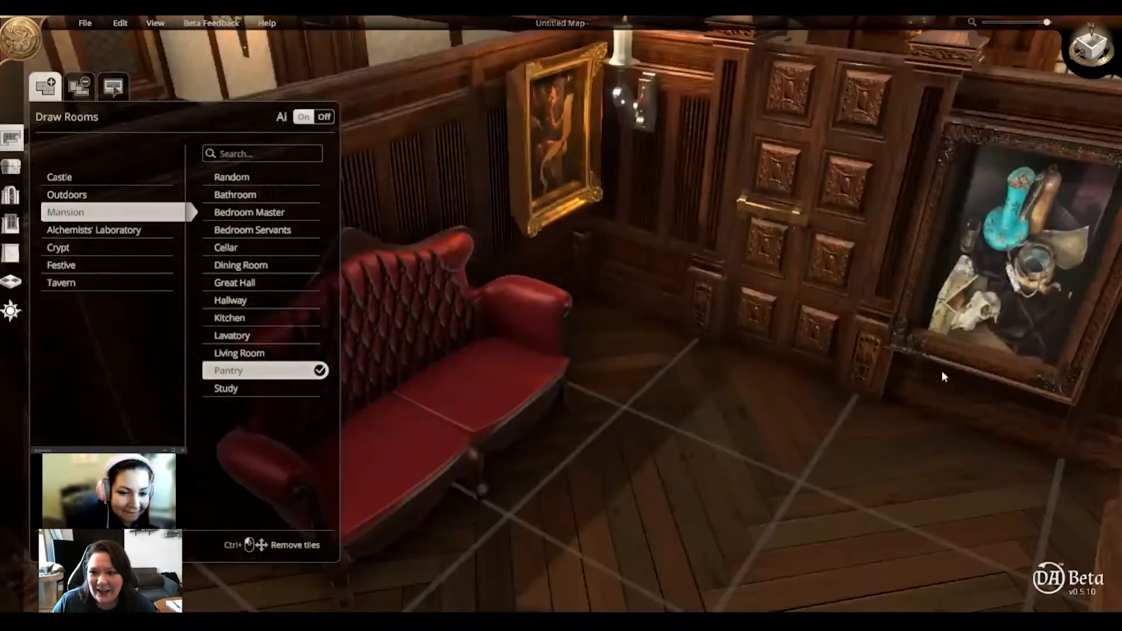
scroll(934, 370, down, 5)
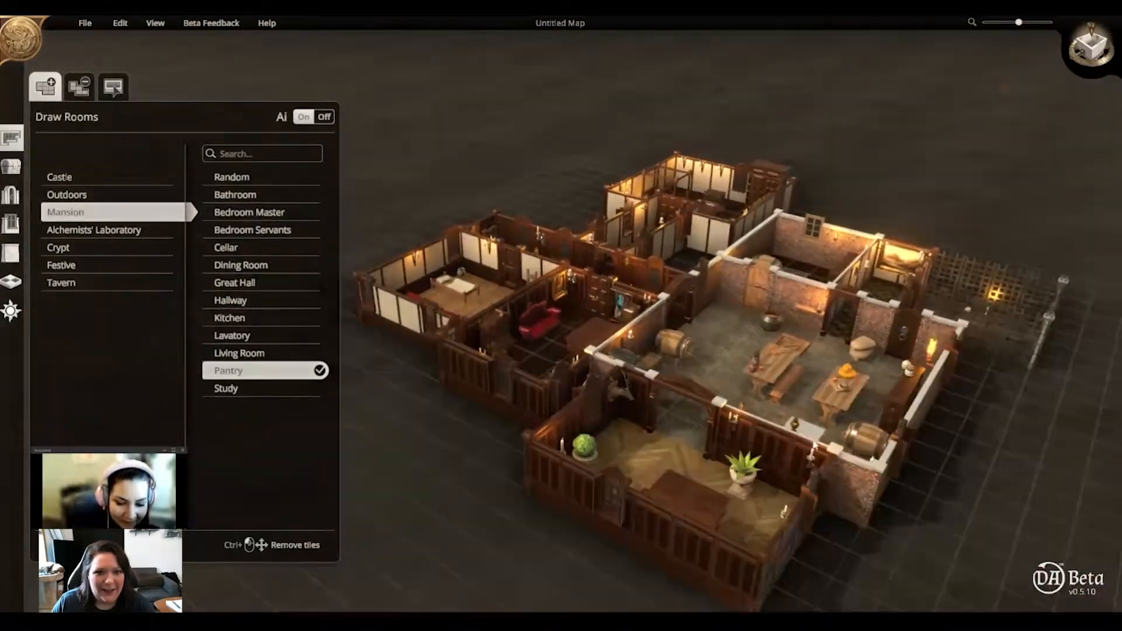
Place a wooden bench with a backrest against the dining room's outer wall beside the window
middle_drag(643, 374, 330, 258)
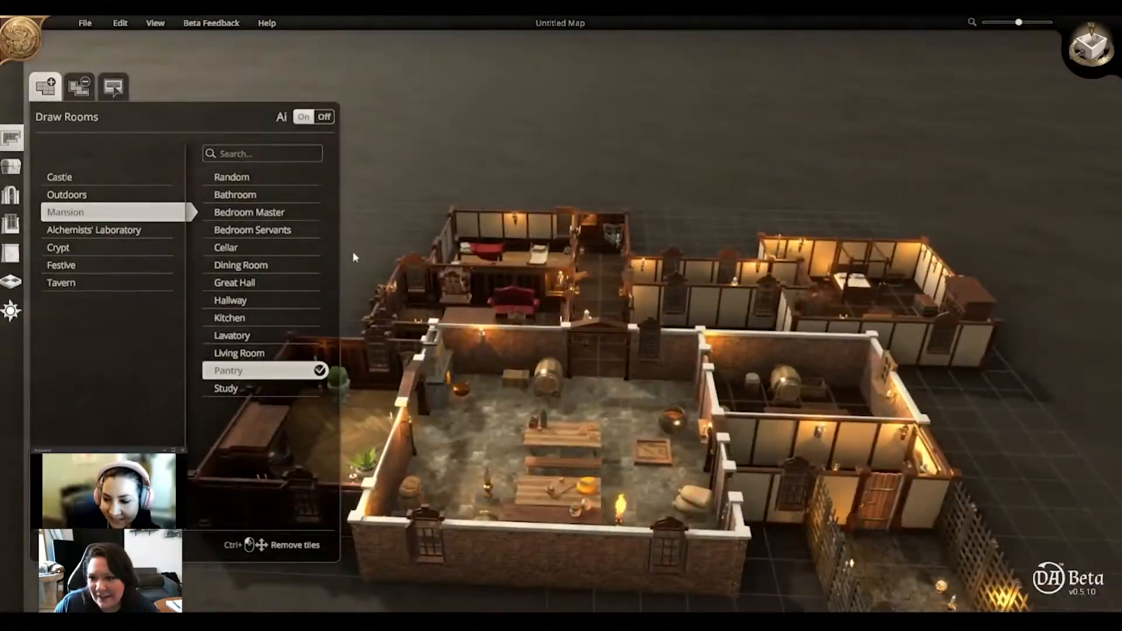
right_drag(427, 363, 678, 401)
scroll(678, 402, up, 3)
middle_drag(678, 402, 448, 291)
right_drag(448, 291, 701, 257)
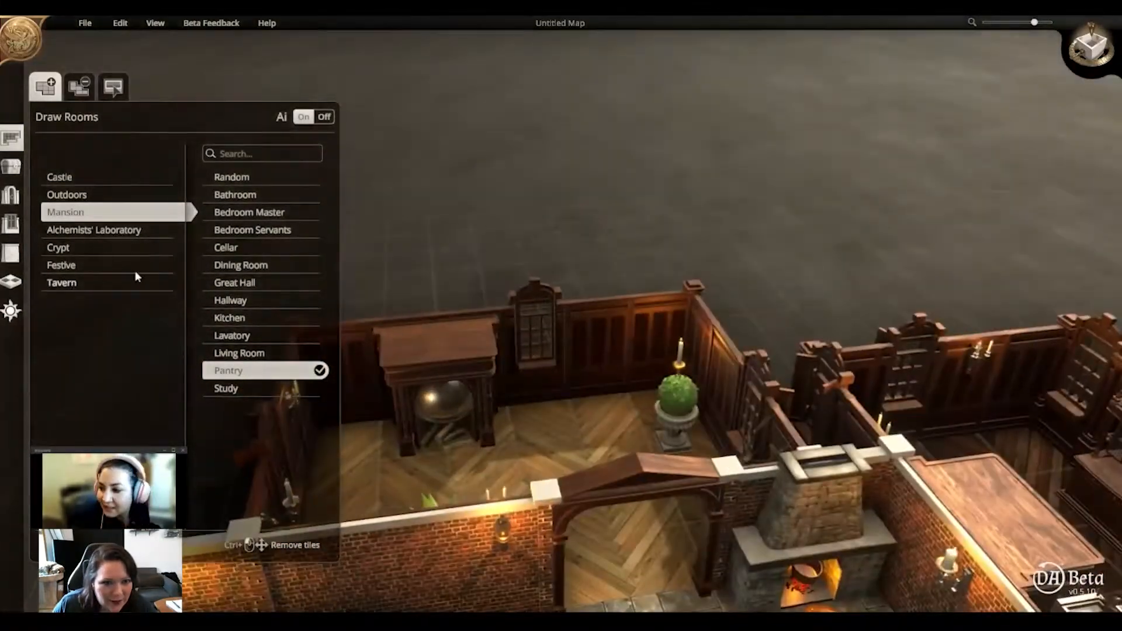
click(93, 230)
click(10, 167)
click(48, 134)
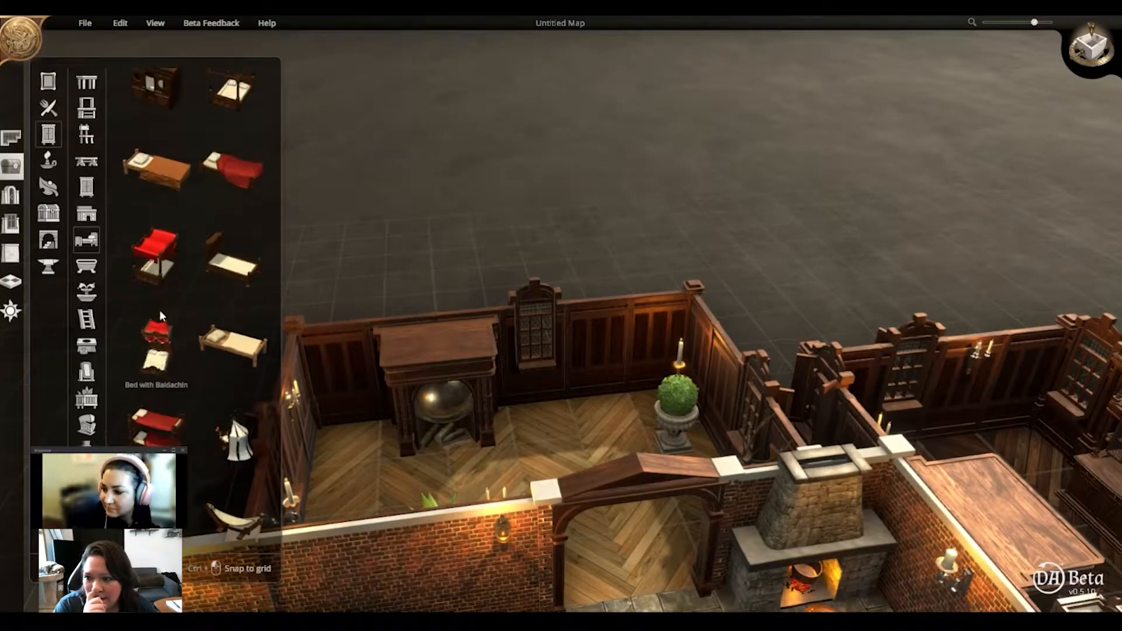
click(87, 161)
drag(232, 191, 553, 412)
click(601, 457)
drag(155, 368, 588, 414)
mouse_move(678, 411)
mouse_down()
mouse_move(337, 405)
mouse_move(676, 410)
mouse_up()
middle_drag(677, 410, 772, 418)
drag(748, 520, 840, 384)
click(792, 212)
middle_drag(792, 213, 690, 216)
Place a tall potted plant beside the dining room bench and another potted plant in the room's opposite corner
click(48, 81)
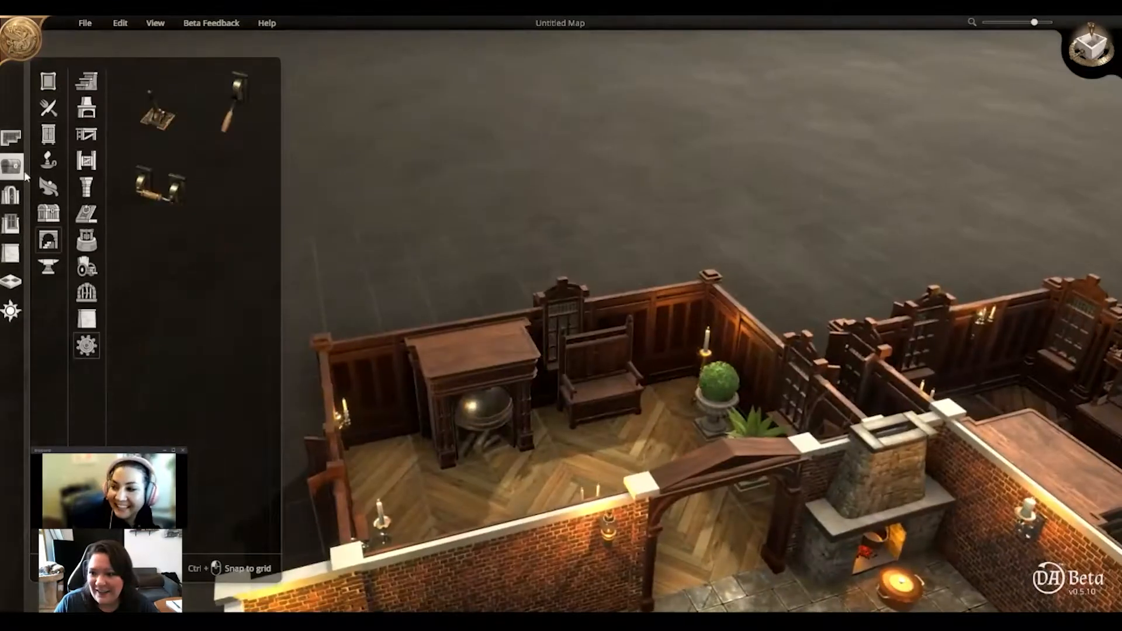
click(48, 187)
click(86, 187)
drag(229, 195, 666, 394)
scroll(181, 293, up, 1)
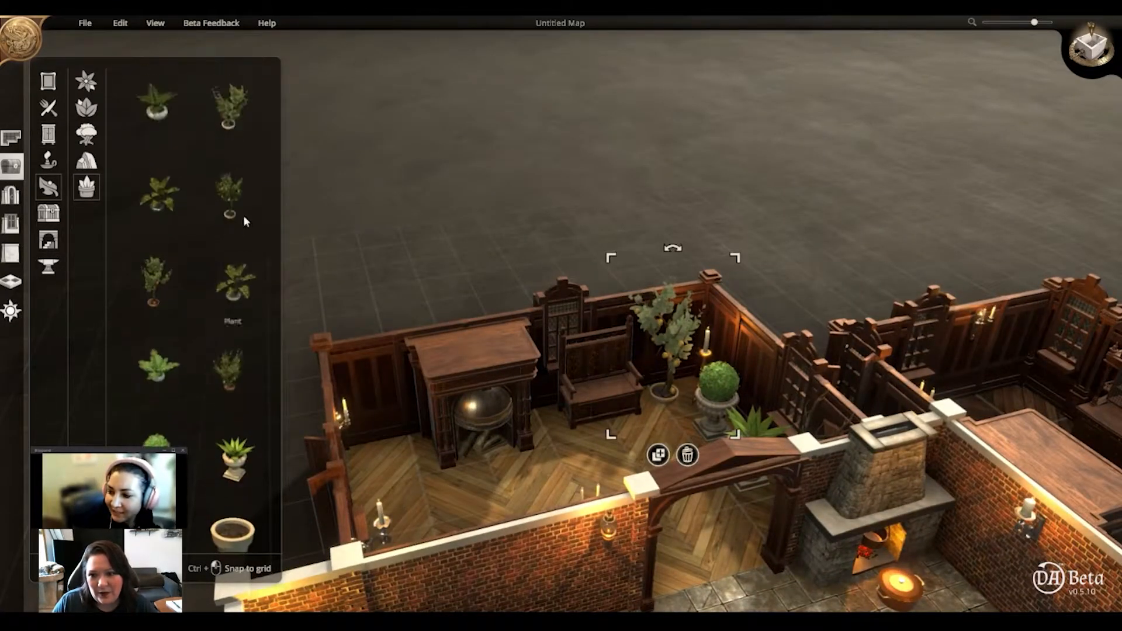
click(233, 351)
click(386, 459)
middle_drag(412, 501, 843, 323)
Move the round metal pan beside the bedroom bed onto the small side table in the room's corner
click(499, 220)
scroll(499, 220, down, 2)
scroll(843, 323, up, 3)
mouse_move(634, 502)
middle_down()
mouse_move(715, 489)
mouse_move(643, 491)
middle_up()
click(644, 410)
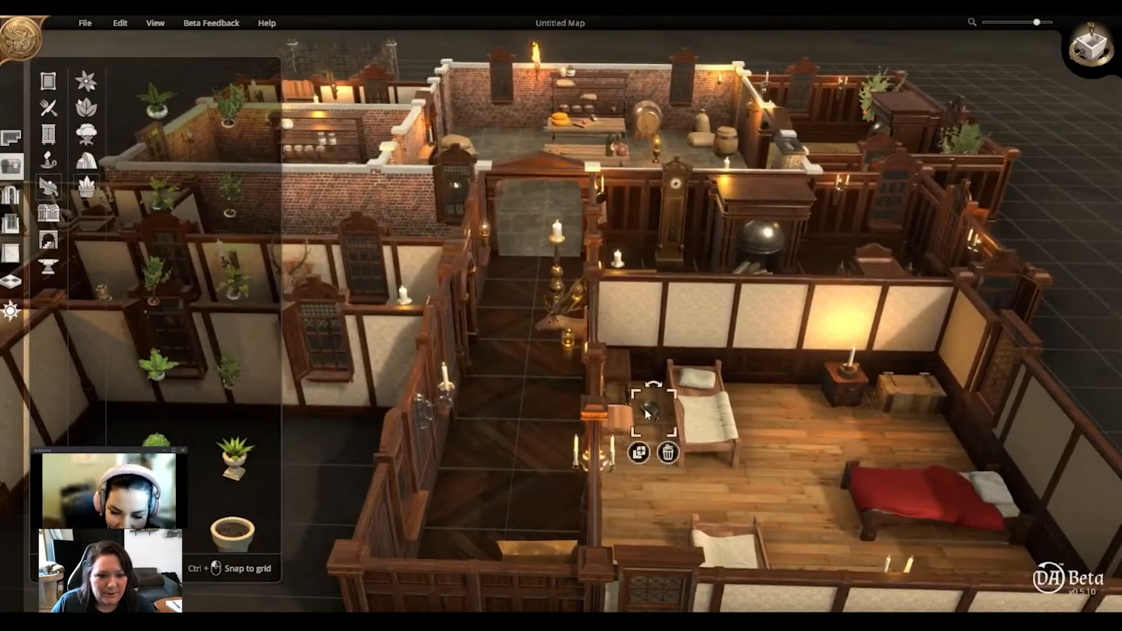
drag(641, 411, 606, 352)
click(695, 485)
Examine the pan on the corner side table up close, as well as the bedroom and surrounding rooms
middle_drag(764, 474, 677, 468)
scroll(540, 404, up, 5)
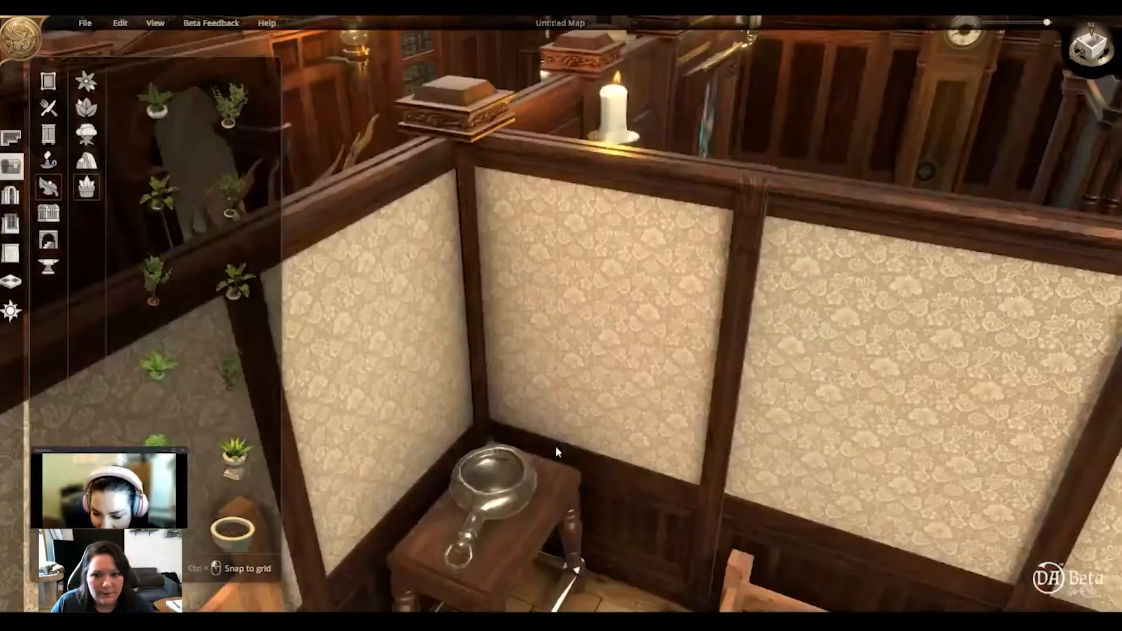
scroll(553, 447, down, 3)
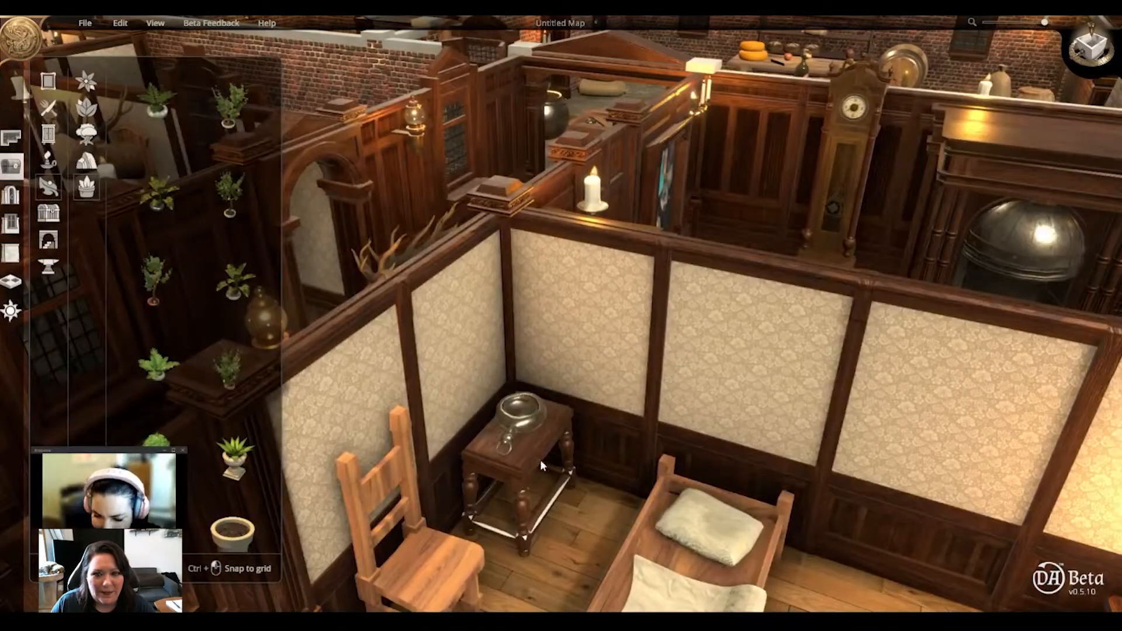
scroll(631, 443, down, 2)
scroll(631, 447, down, 2)
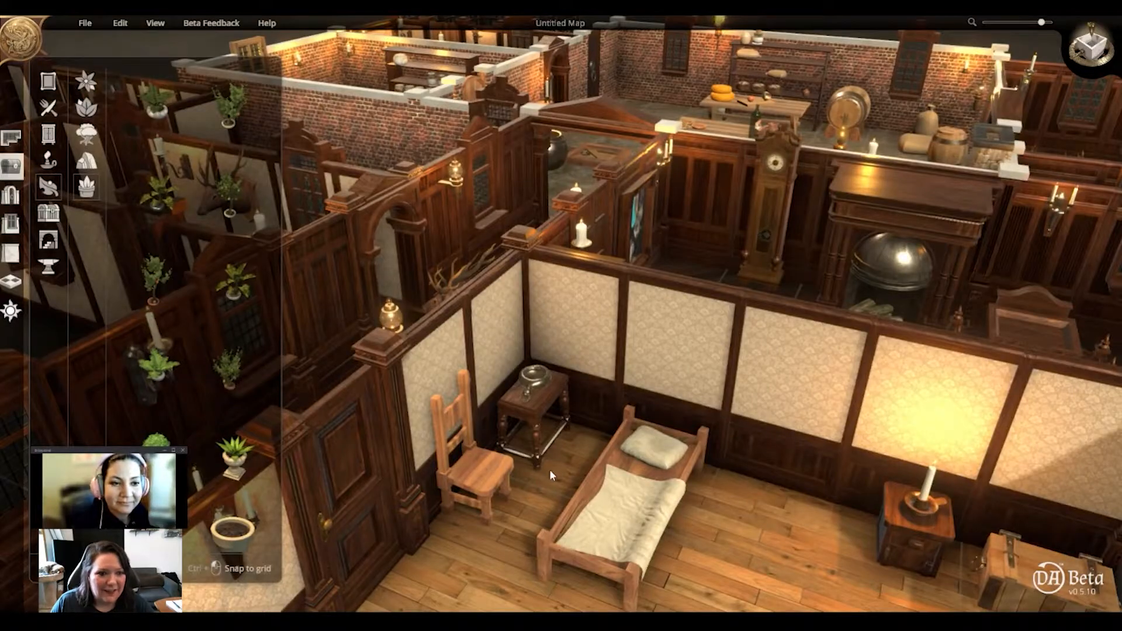
scroll(702, 443, down, 3)
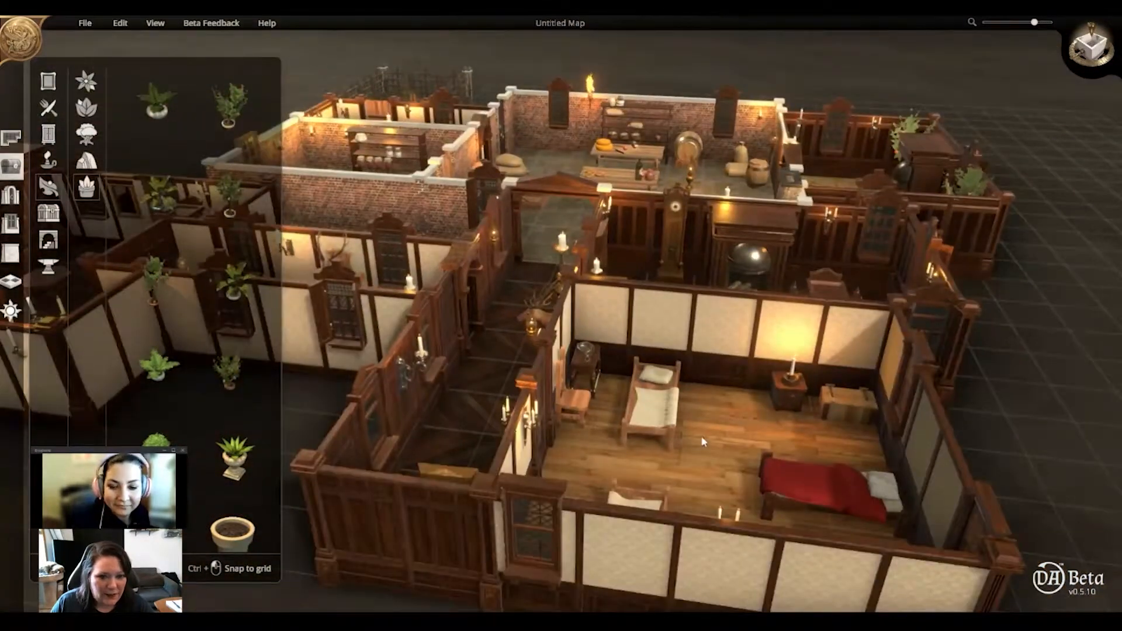
middle_drag(714, 439, 777, 406)
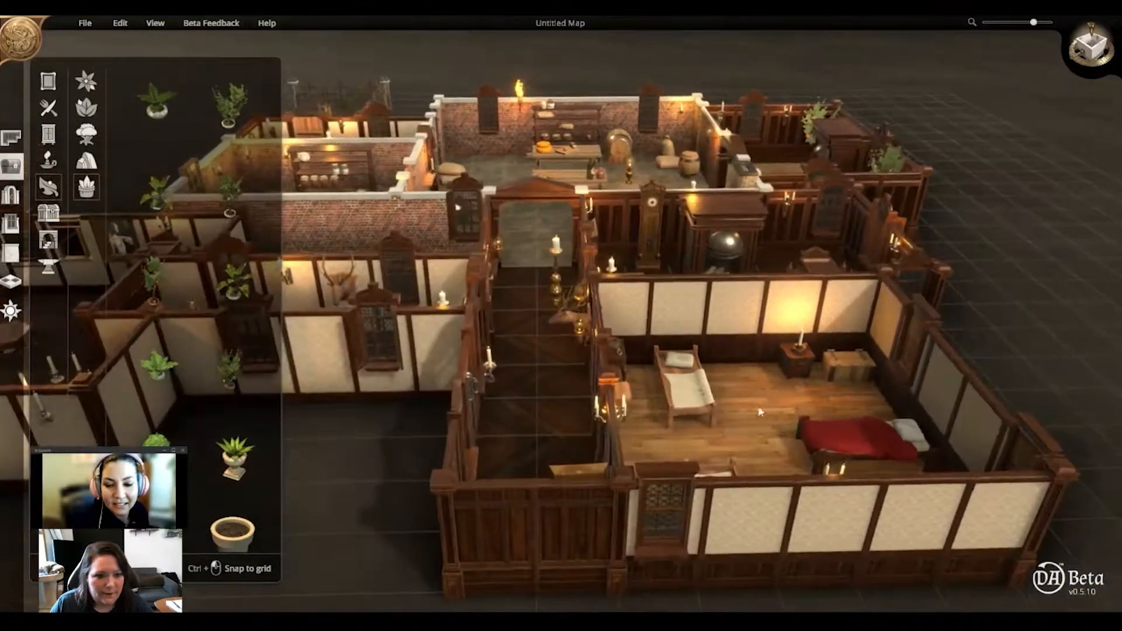
scroll(733, 426, down, 2)
scroll(900, 347, up, 3)
middle_drag(959, 334, 601, 381)
scroll(899, 347, down, 3)
scroll(483, 447, down, 1)
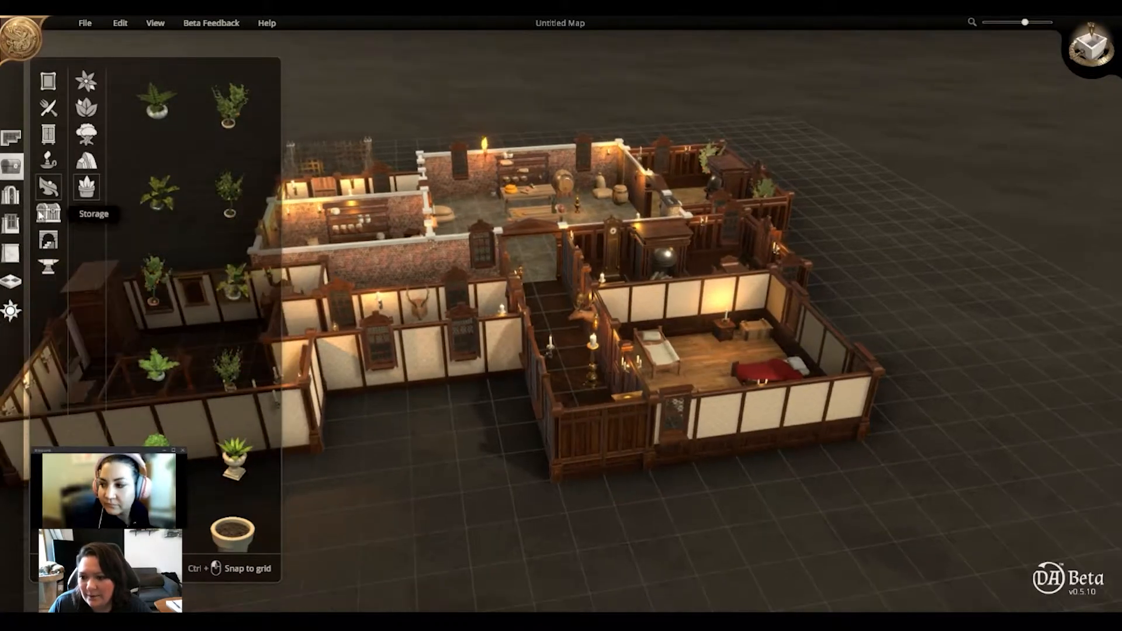
Browse the lighting, tableware and furniture objects available for decorating the mansion
click(49, 135)
click(49, 161)
scroll(193, 222, up, 2)
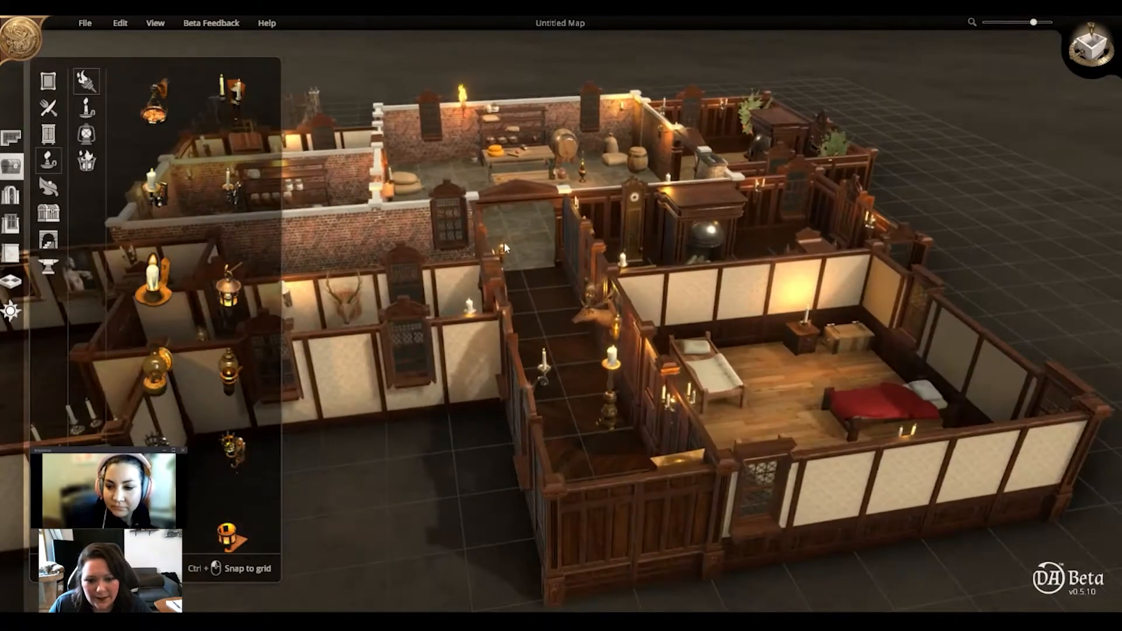
scroll(193, 234, down, 1)
scroll(193, 234, down, 1)
middle_drag(433, 351, 485, 397)
click(49, 135)
click(53, 110)
click(51, 136)
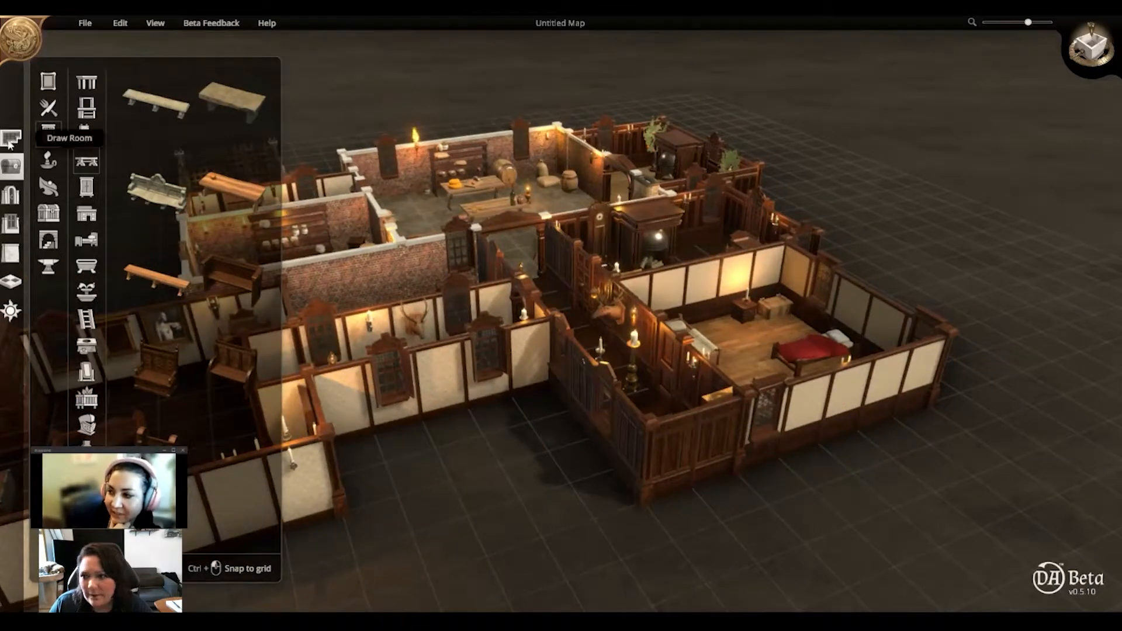
Place an arched wooden door with a metal bar in the outer end wall of the hallway beside the bedroom
click(10, 206)
click(197, 193)
scroll(204, 263, down, 1)
click(198, 178)
scroll(197, 177, up, 1)
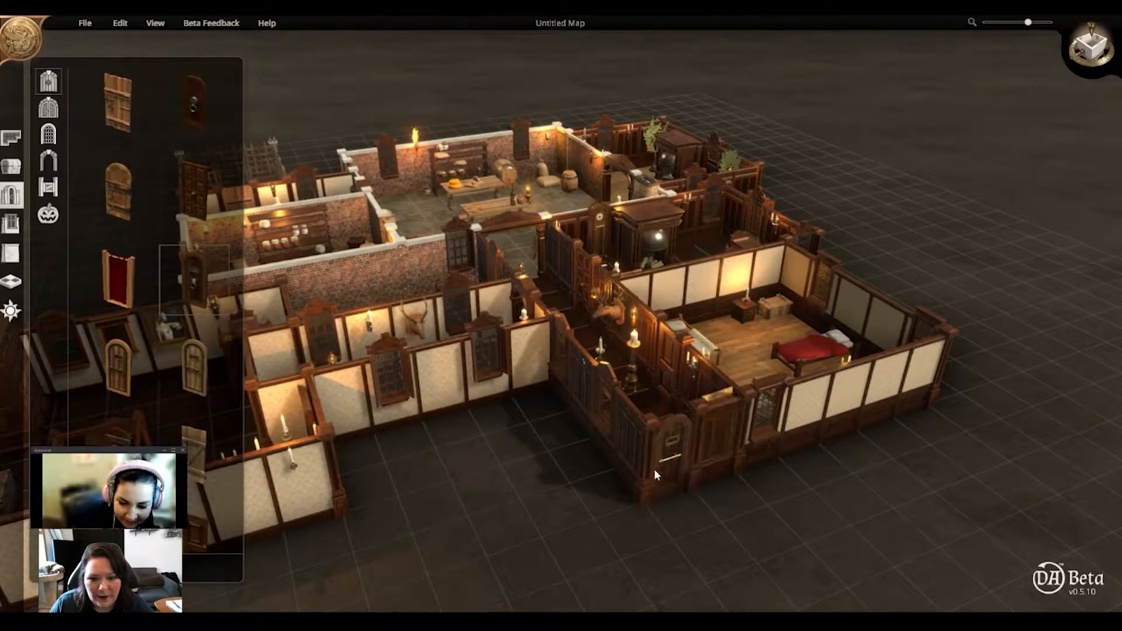
click(668, 471)
scroll(721, 487, up, 3)
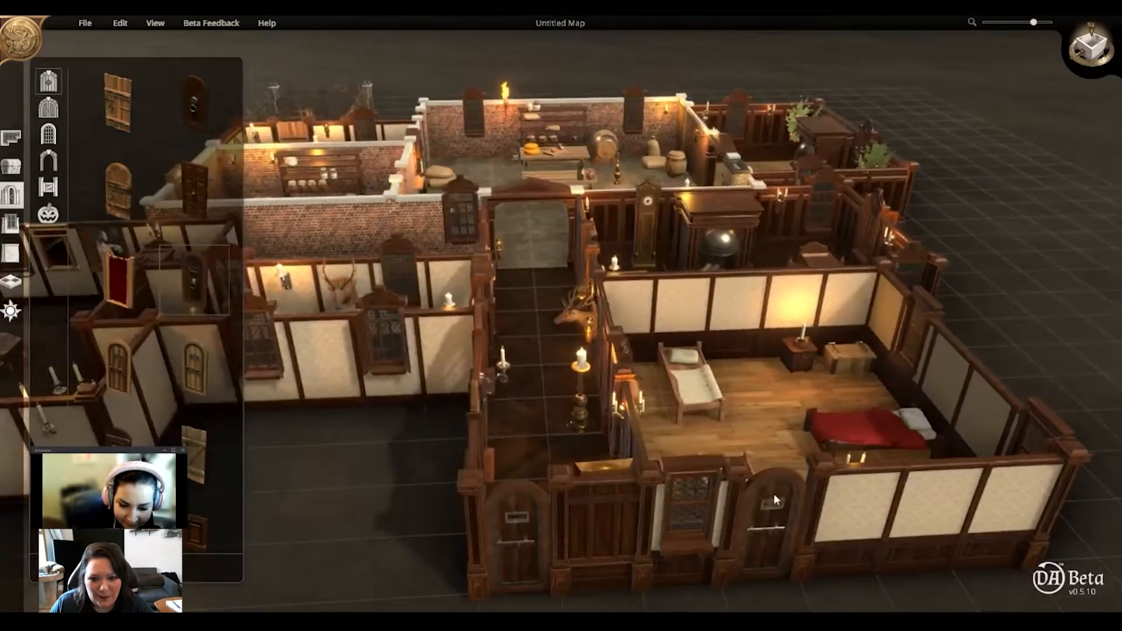
right_drag(774, 494, 824, 460)
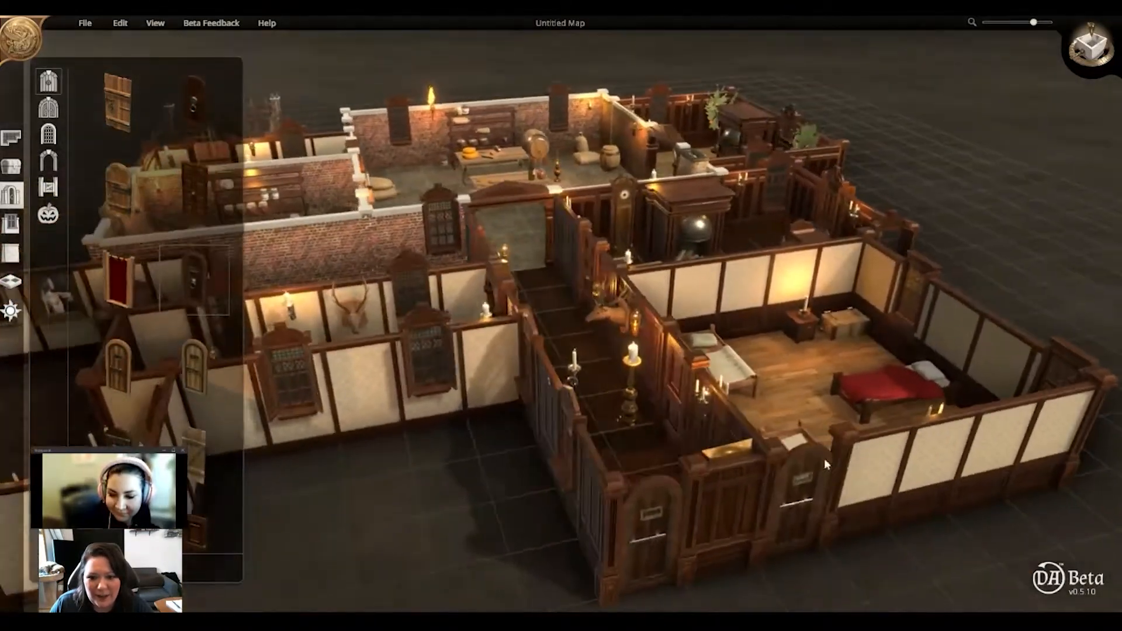
scroll(758, 553, down, 2)
mouse_move(742, 495)
right_down()
mouse_move(773, 470)
mouse_move(739, 479)
right_up()
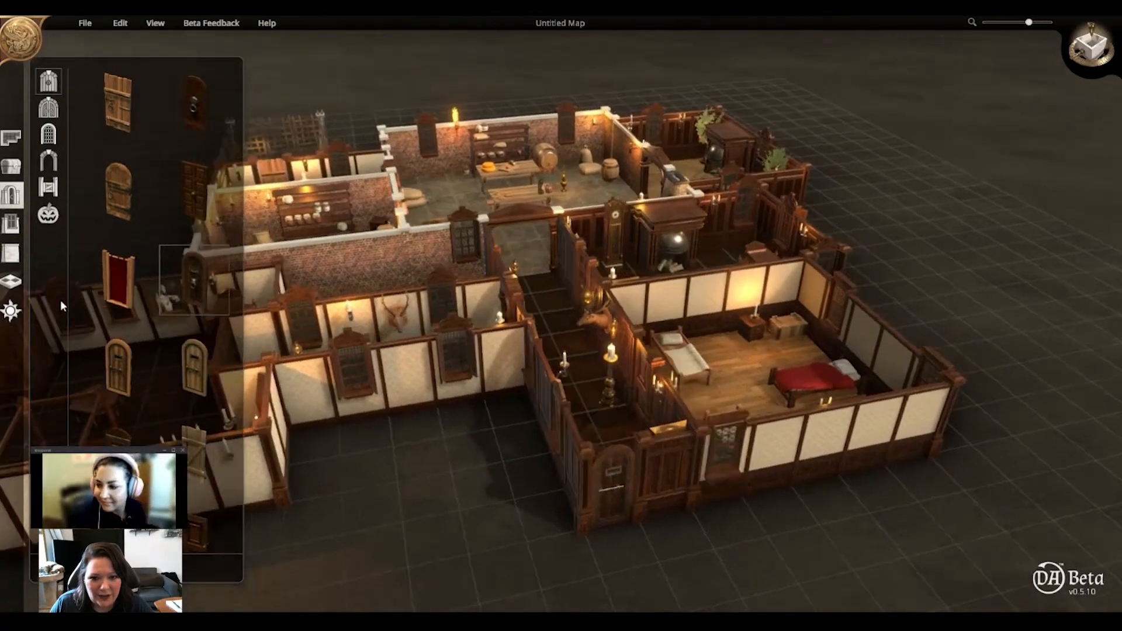
Preview a wooden picket gate in the bedroom's outer wall and browse the other door, furniture and tableware objects
click(47, 188)
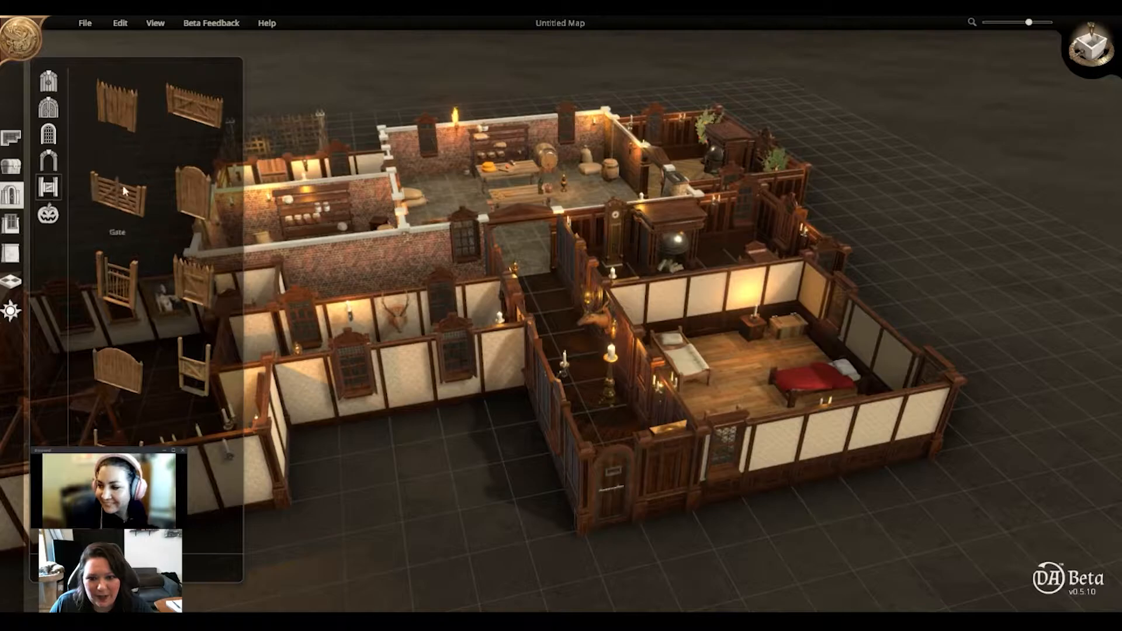
click(105, 116)
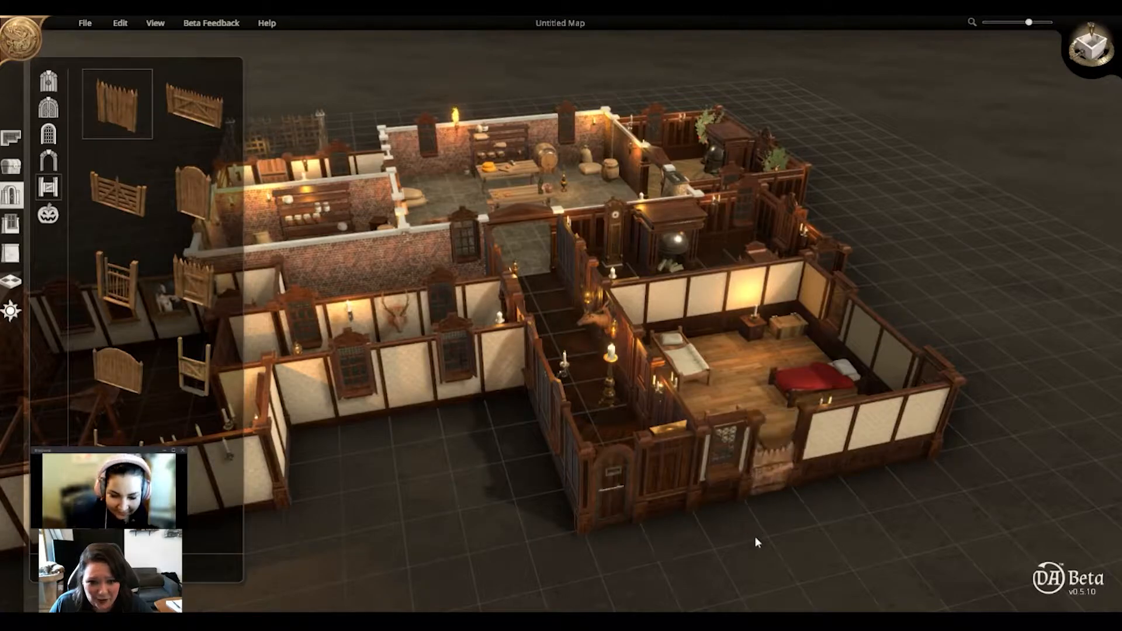
click(48, 134)
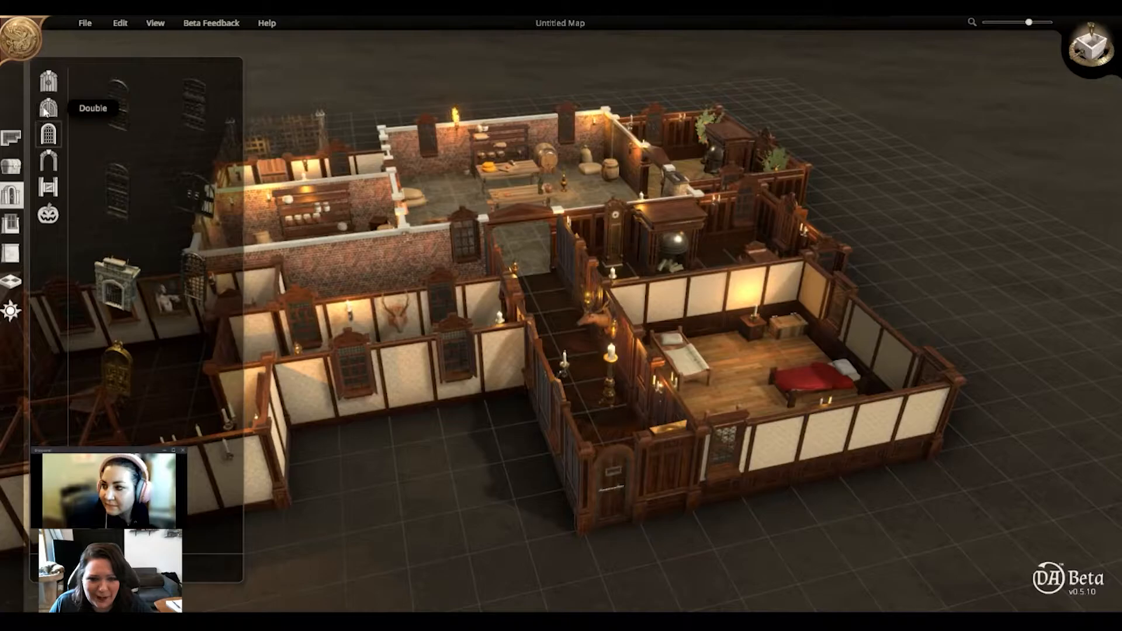
click(10, 169)
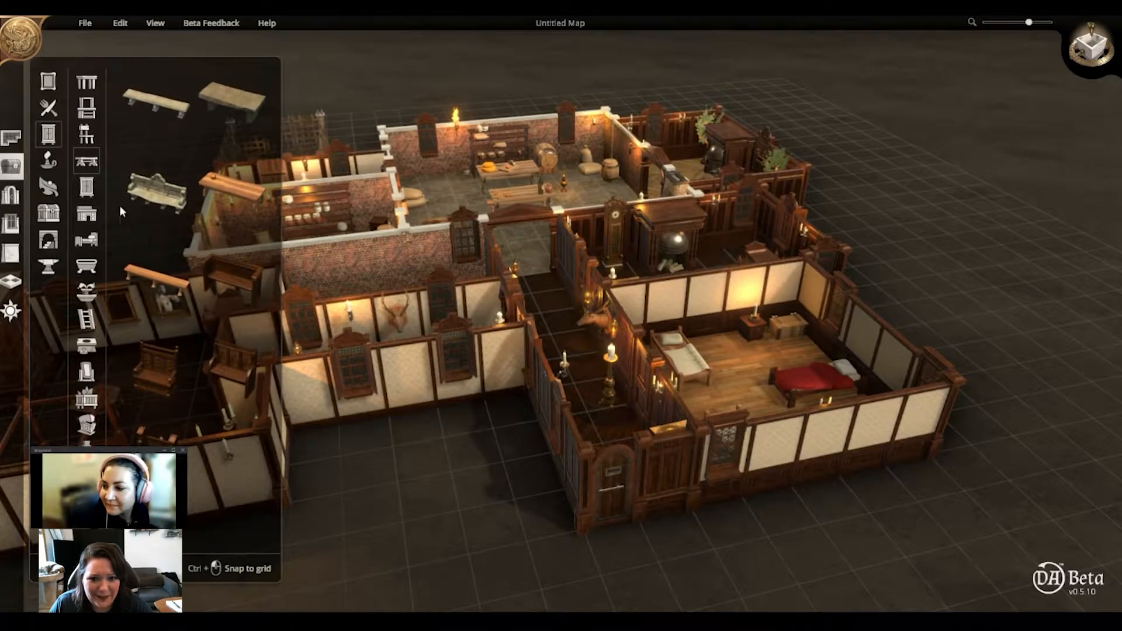
click(163, 211)
middle_drag(656, 313, 450, 272)
click(48, 108)
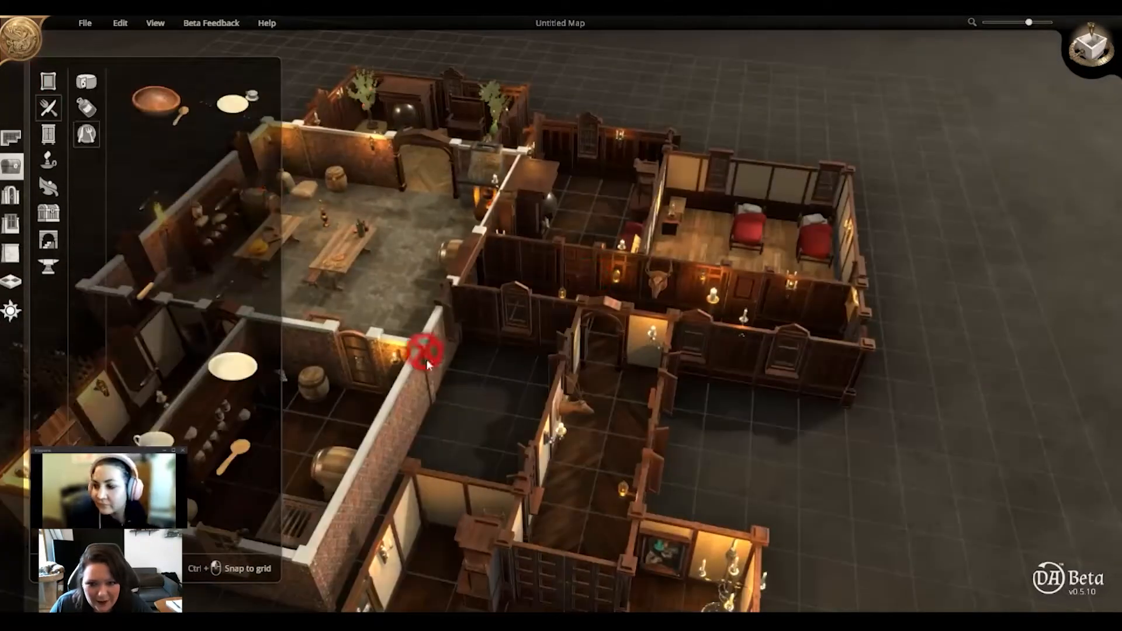
Examine the kitchen's tables, hearth and barrels up close, along with the adjoining pantry and barred enclosure
middle_drag(430, 352, 446, 68)
scroll(381, 267, up, 4)
middle_drag(381, 267, 402, 359)
right_drag(401, 359, 740, 213)
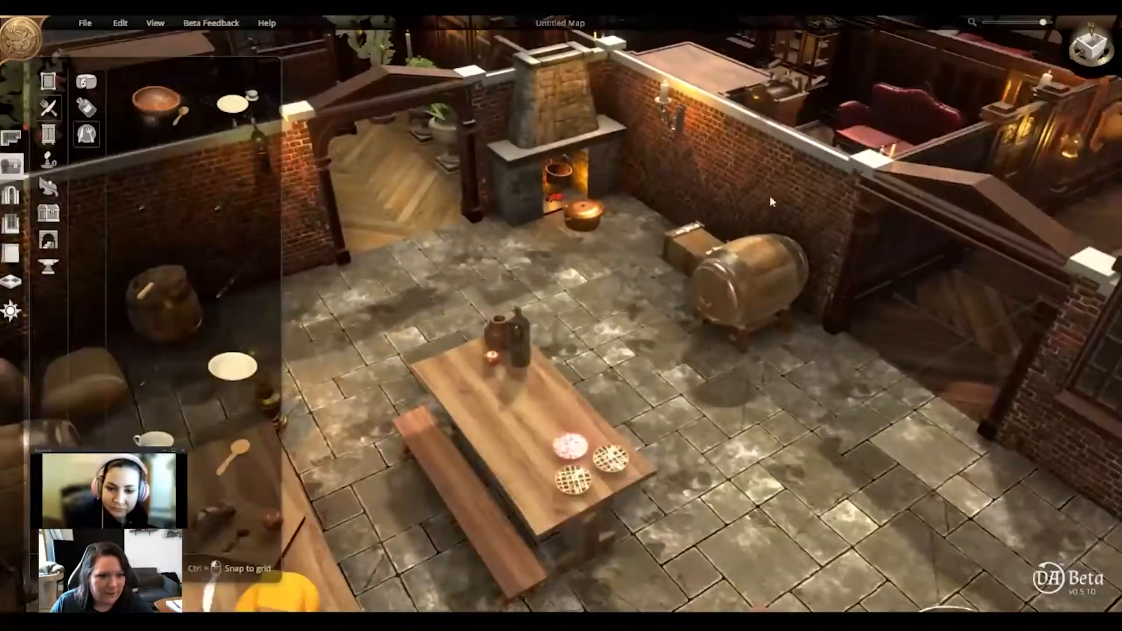
scroll(489, 311, down, 4)
scroll(489, 311, down, 4)
right_drag(685, 403, 687, 260)
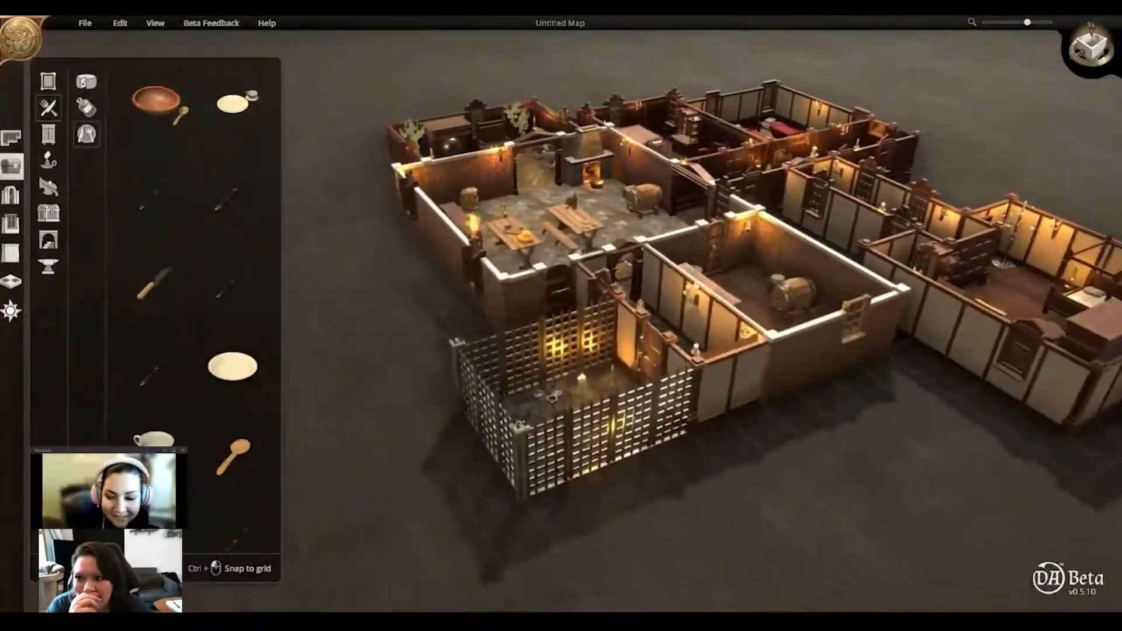
scroll(688, 260, up, 5)
middle_drag(608, 380, 936, 397)
scroll(896, 367, up, 2)
click(939, 397)
click(810, 373)
scroll(826, 370, up, 2)
middle_drag(810, 373, 786, 372)
scroll(787, 371, down, 5)
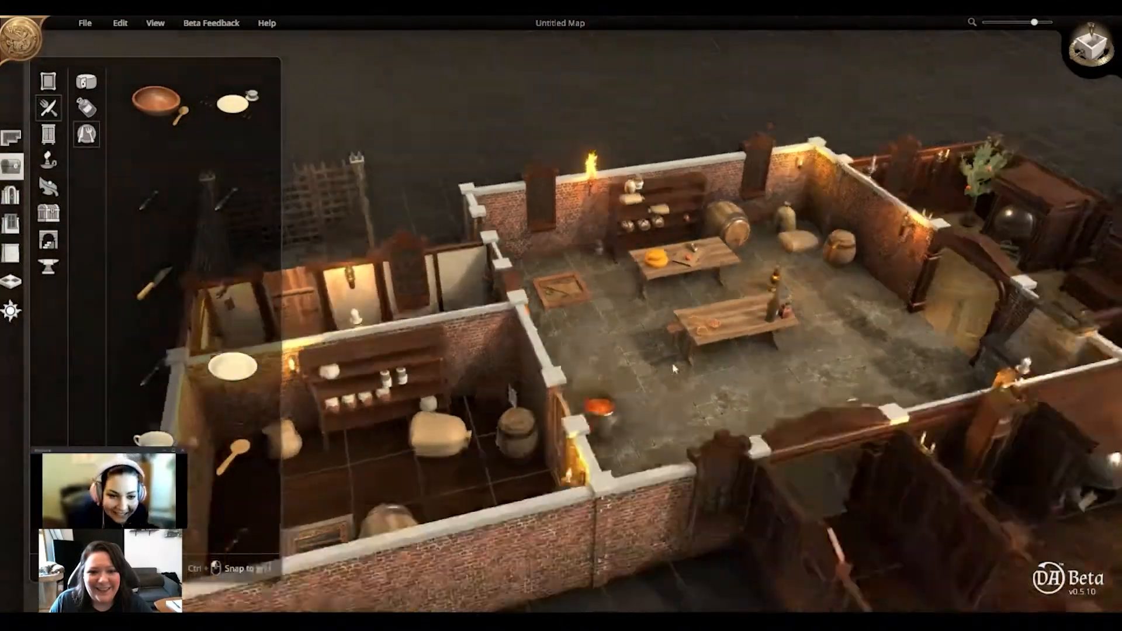
scroll(674, 368, down, 6)
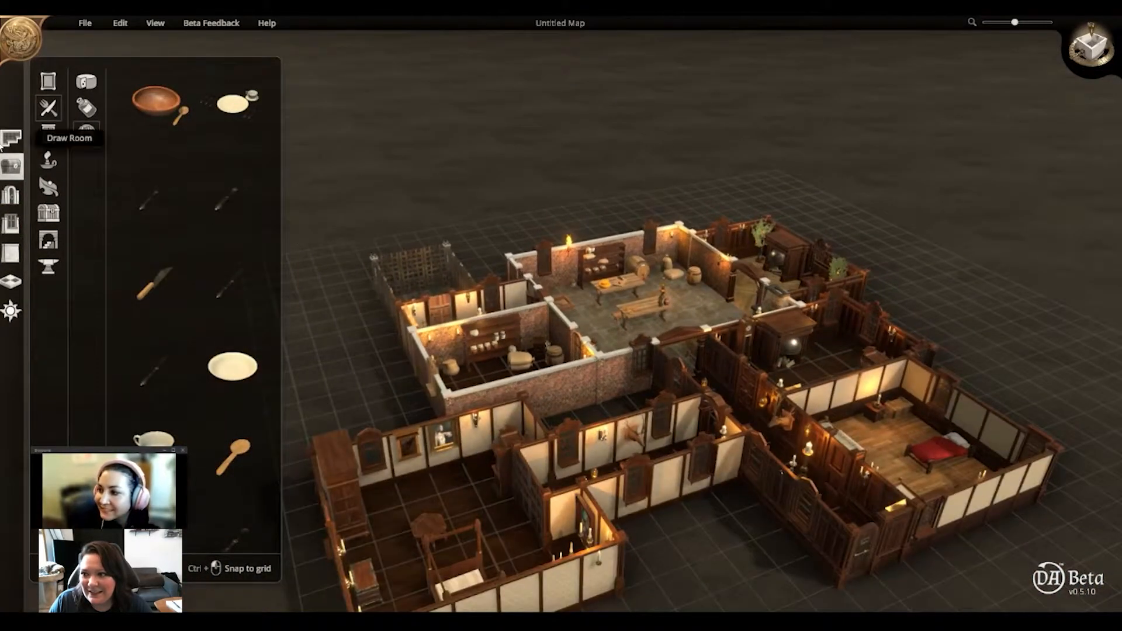
Review the mansion's overall layout around the kitchen, pantry and hallways
click(48, 135)
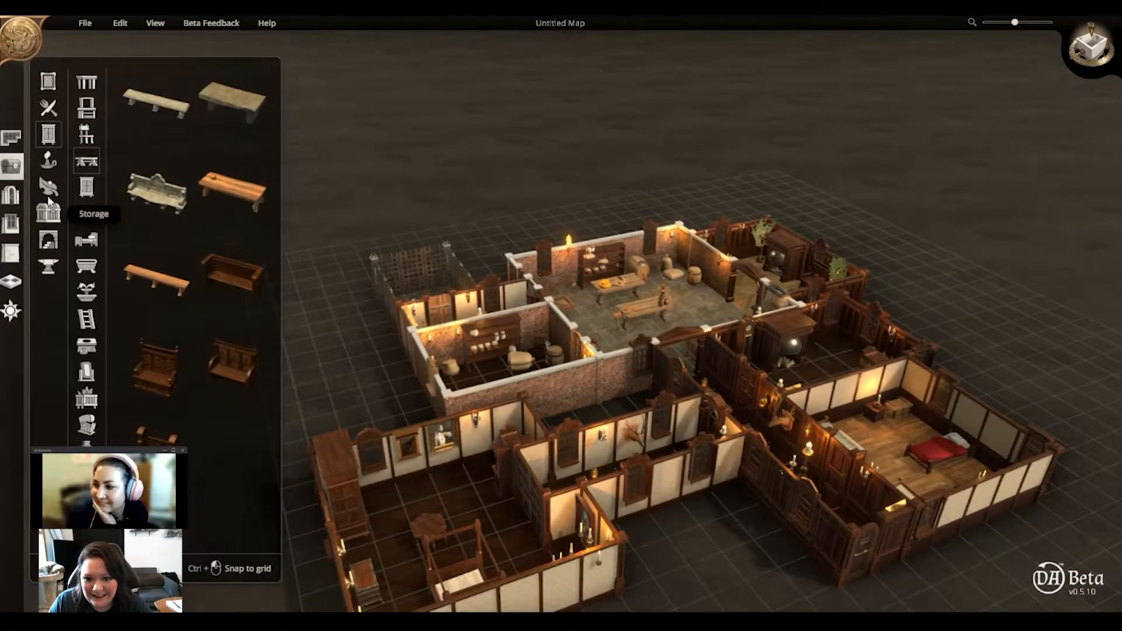
scroll(650, 424, down, 3)
scroll(675, 462, up, 5)
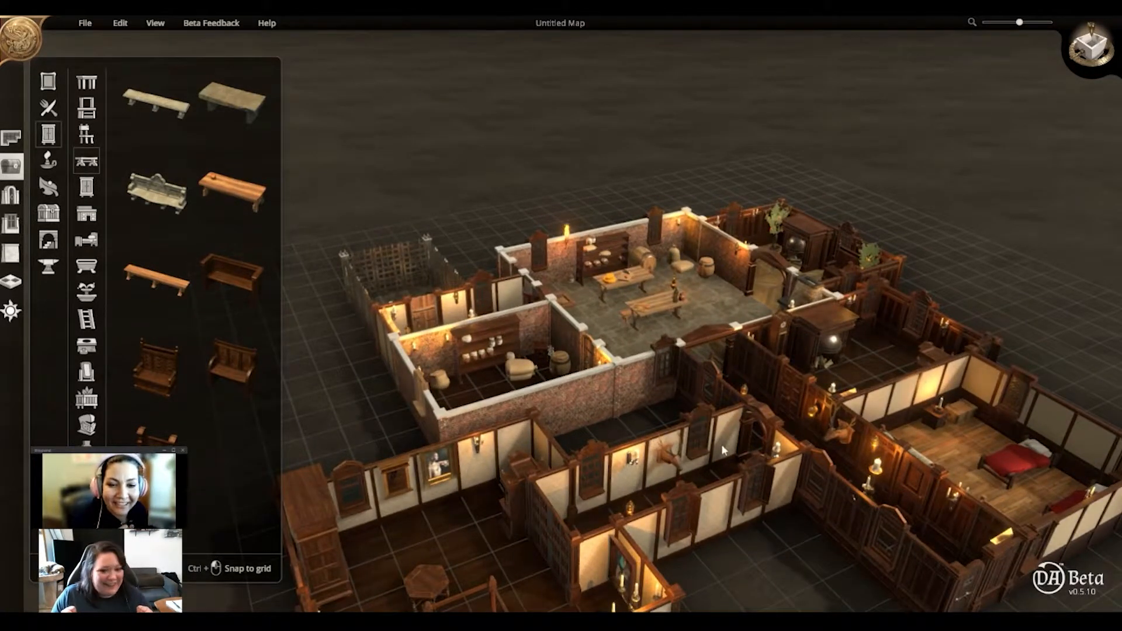
scroll(723, 504, up, 1)
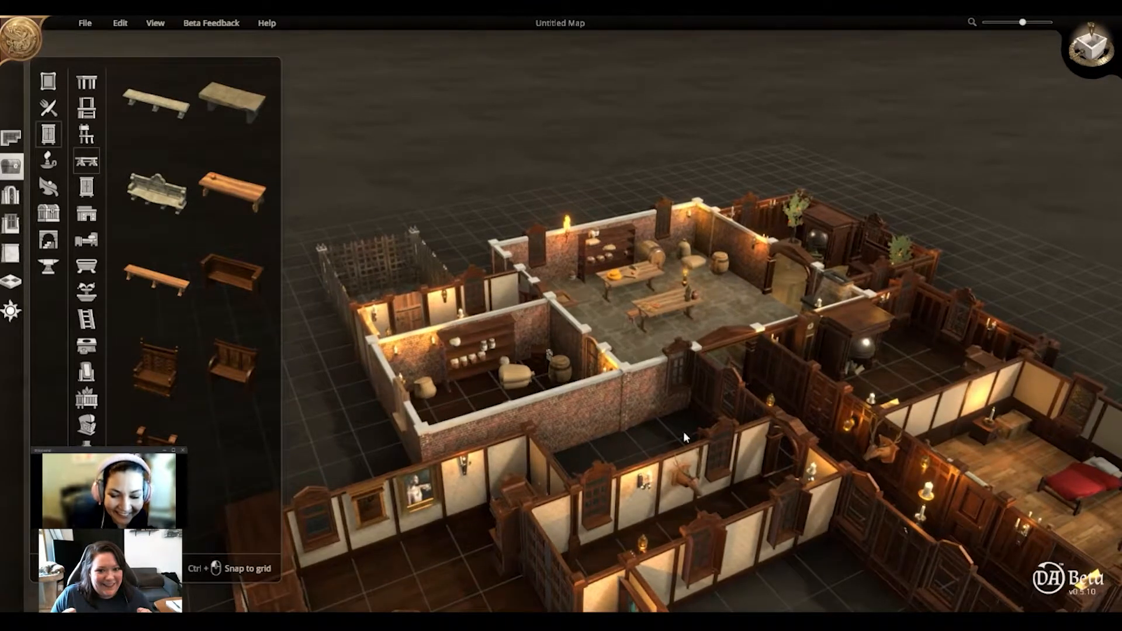
scroll(816, 432, up, 1)
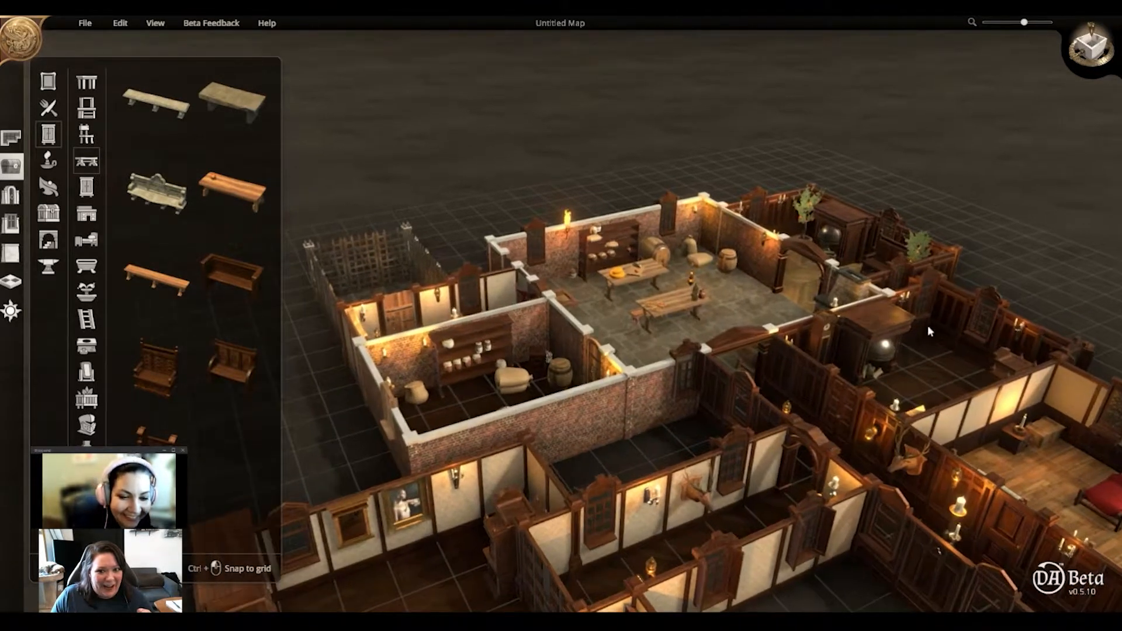
scroll(693, 434, up, 1)
scroll(754, 314, up, 2)
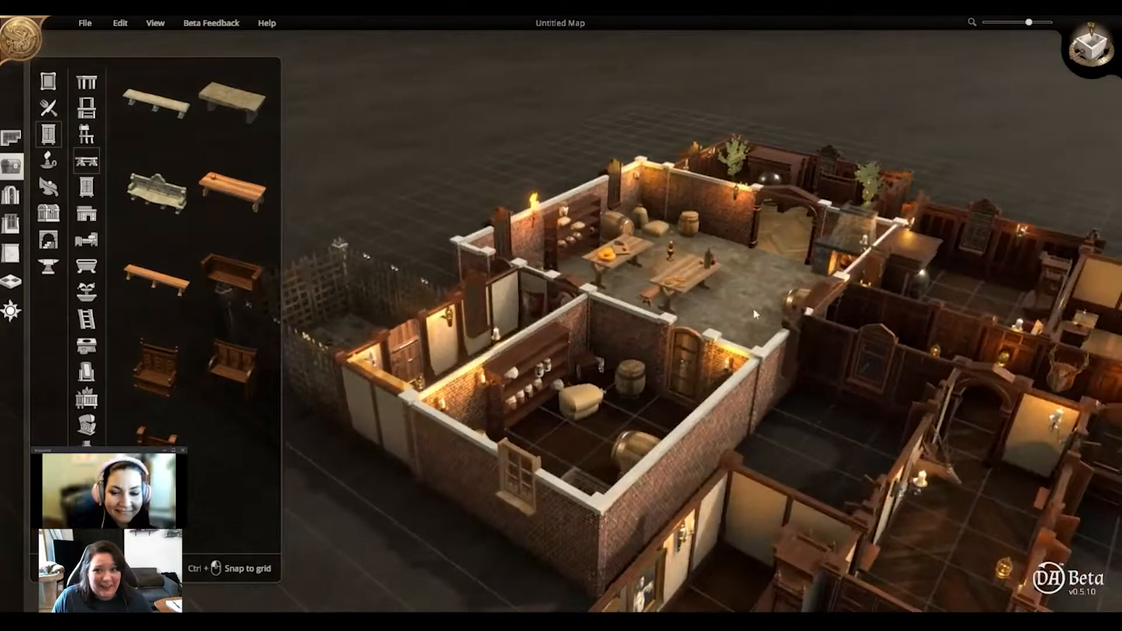
scroll(756, 315, down, 3)
middle_drag(987, 466, 761, 437)
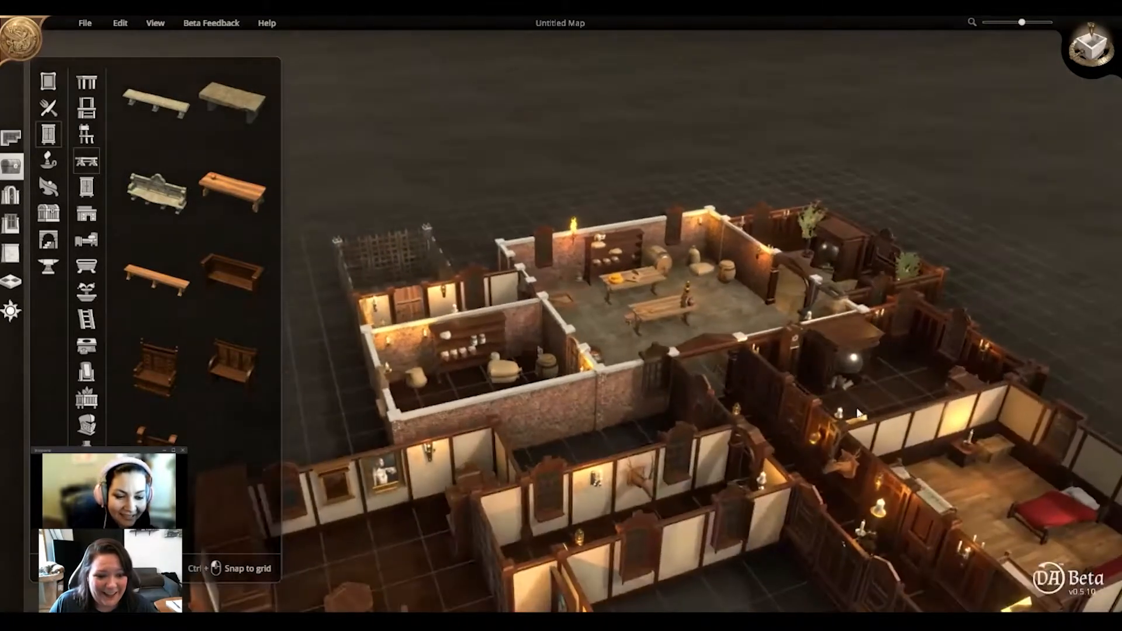
Inspect the arched door at the hallway's end and the neighbouring bedroom walls from the outside
scroll(760, 438, down, 1)
scroll(704, 583, down, 2)
middle_drag(704, 583, 805, 430)
scroll(780, 508, up, 2)
middle_drag(911, 445, 633, 383)
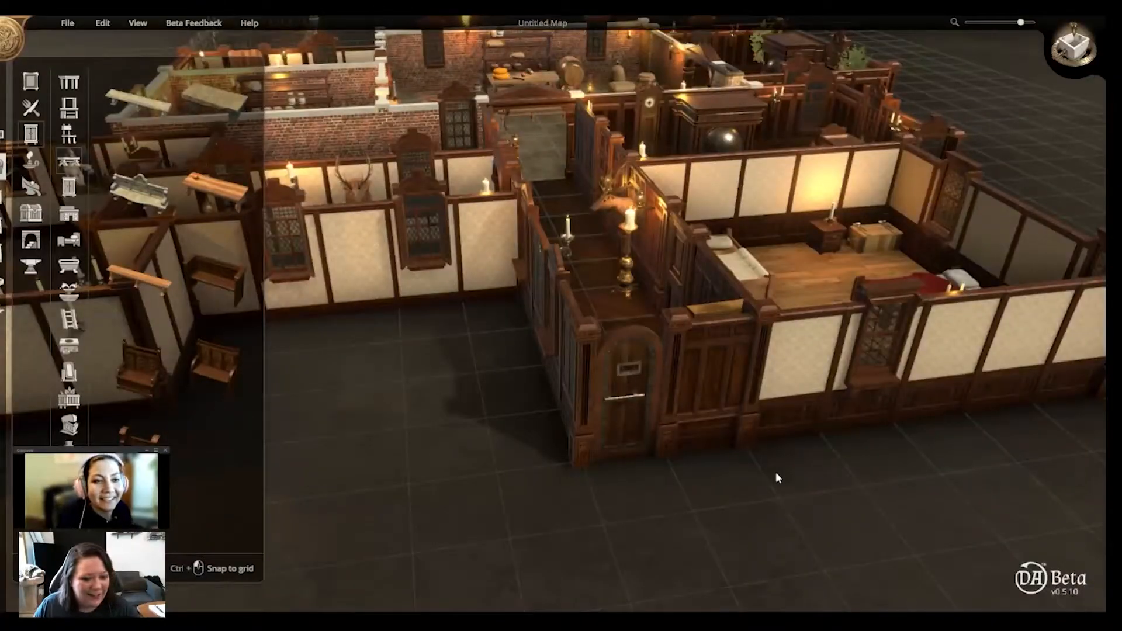
scroll(748, 530, up, 1)
scroll(760, 530, down, 1)
middle_drag(780, 524, 676, 490)
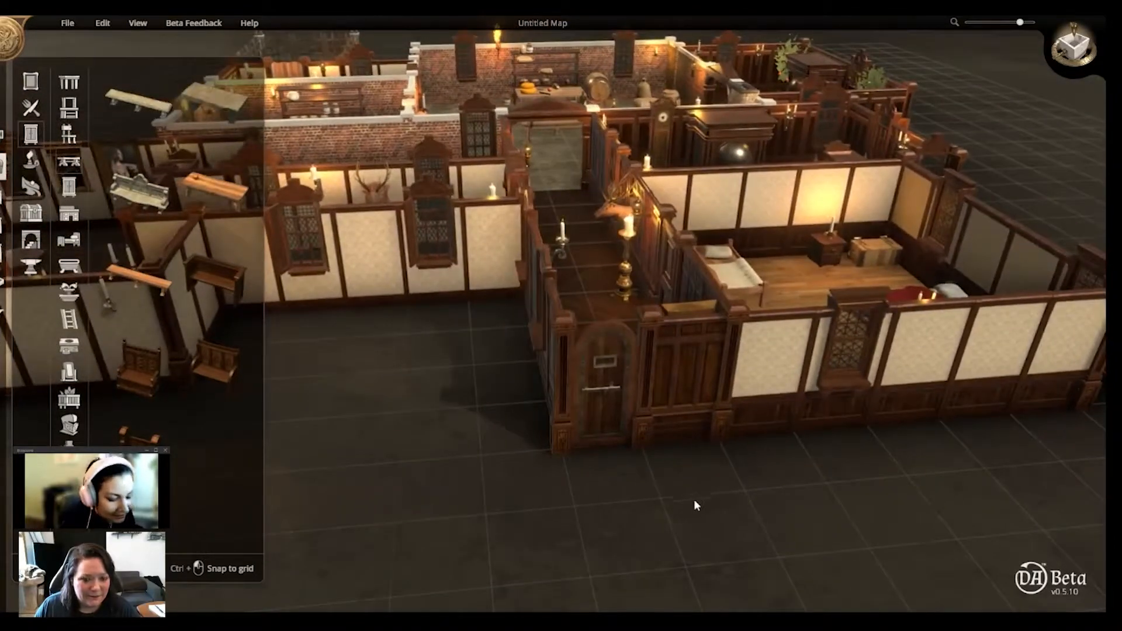
scroll(702, 496, up, 1)
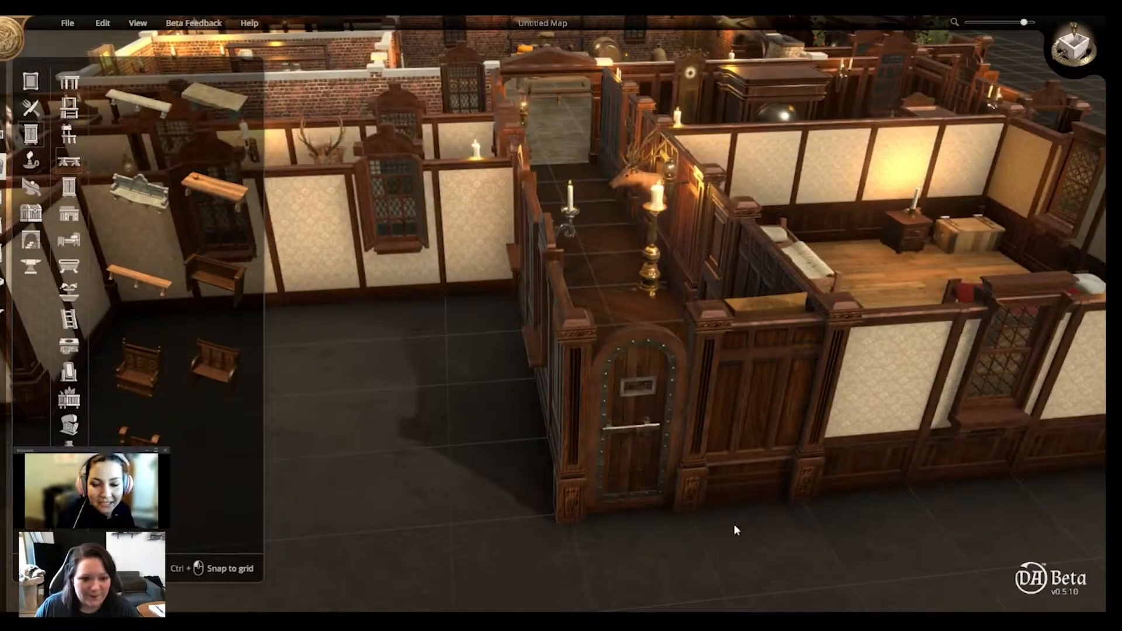
scroll(737, 528, up, 2)
scroll(794, 510, down, 1)
scroll(793, 509, down, 1)
middle_drag(791, 562, 567, 456)
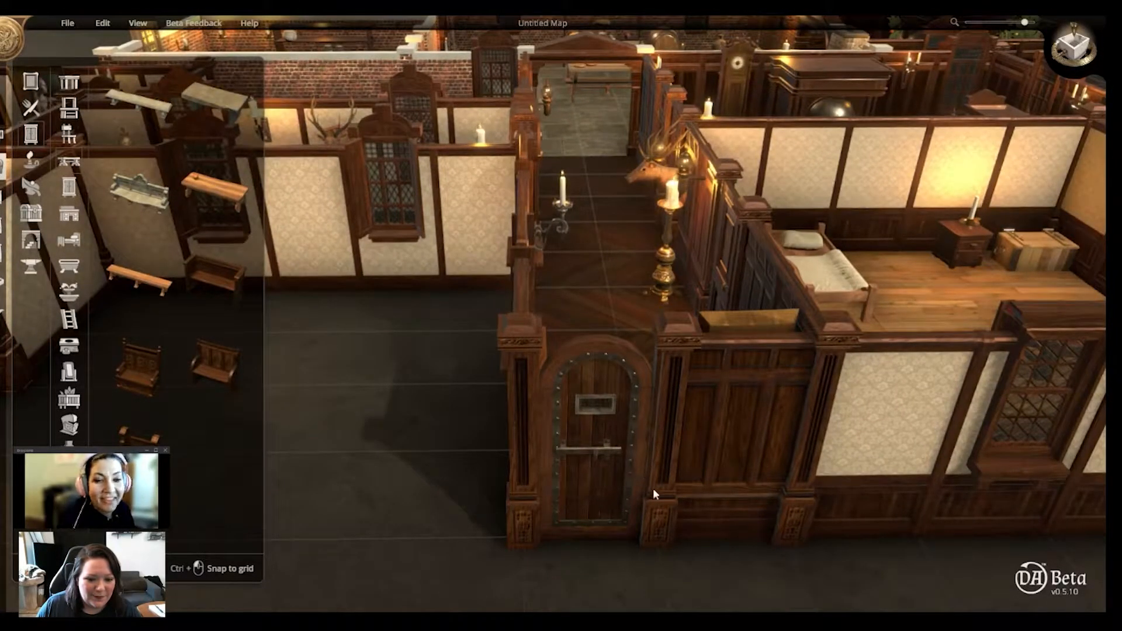
scroll(651, 486, down, 1)
mouse_move(599, 530)
middle_down()
mouse_move(773, 521)
mouse_move(588, 527)
middle_up()
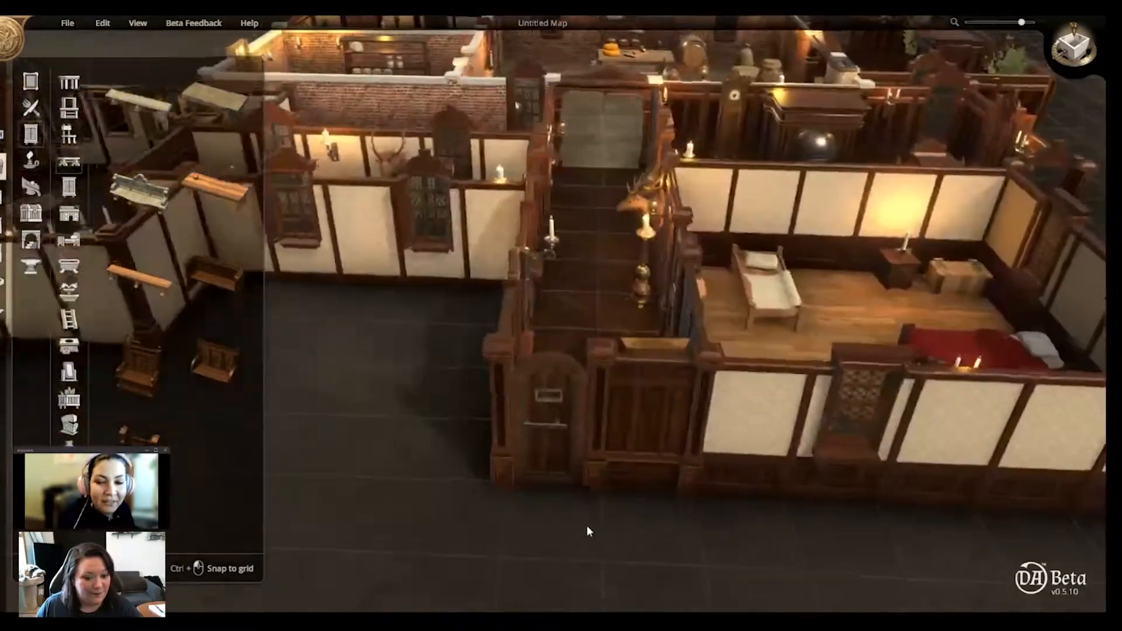
scroll(588, 527, up, 2)
scroll(623, 524, up, 1)
scroll(591, 303, up, 1)
scroll(608, 298, down, 4)
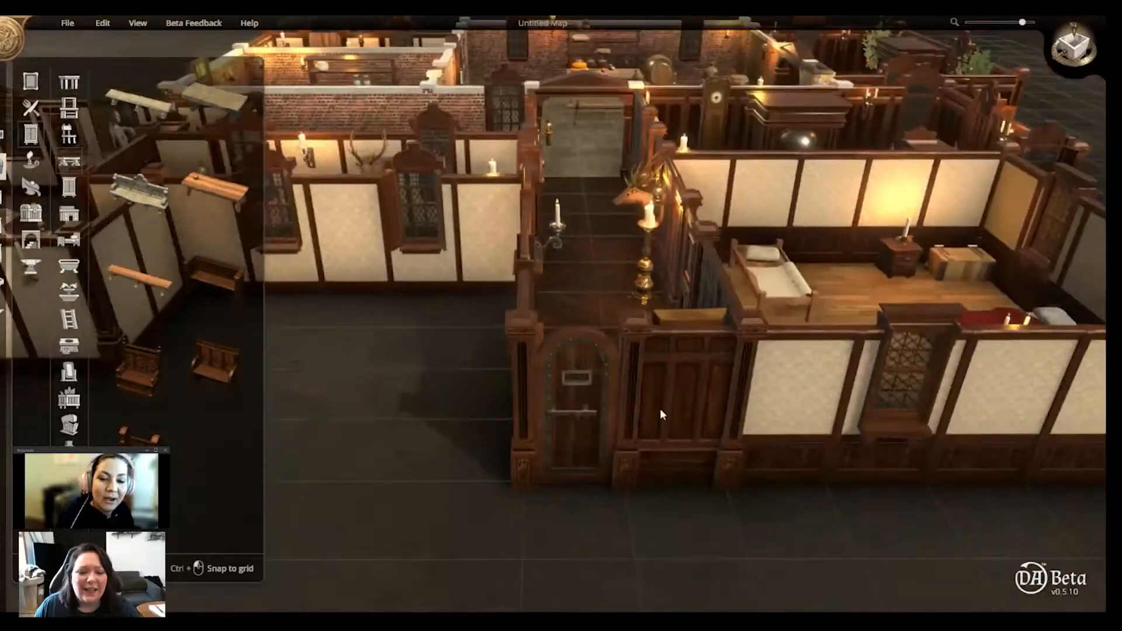
scroll(746, 450, down, 3)
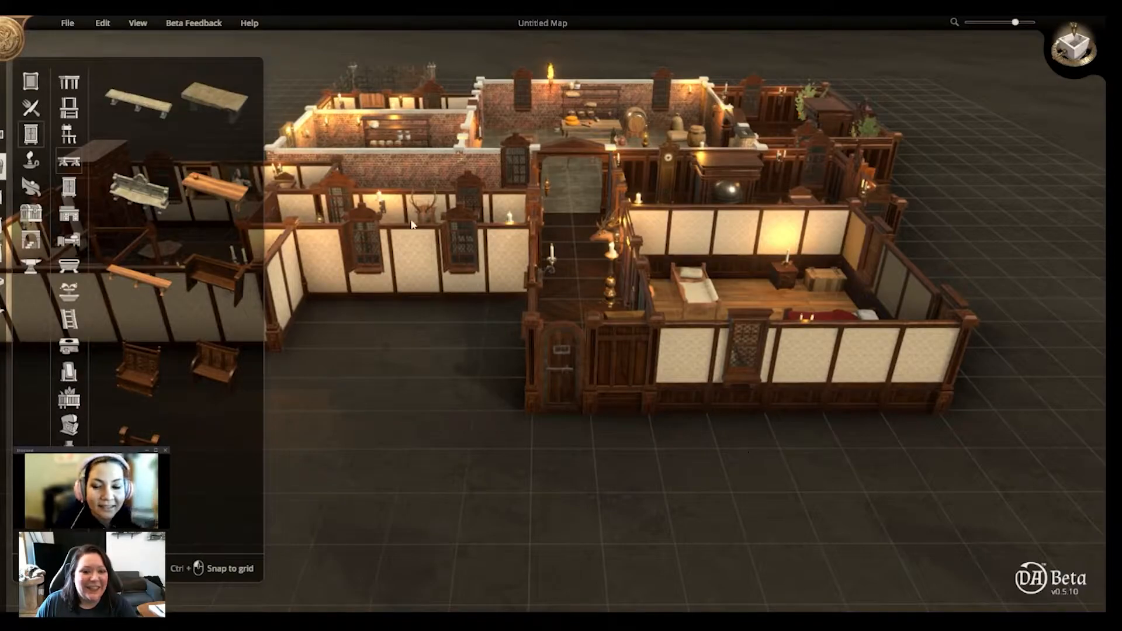
Examine the hallway behind the arched door, selecting its mounted stag head, along with the neighbouring bedroom
scroll(636, 283, up, 5)
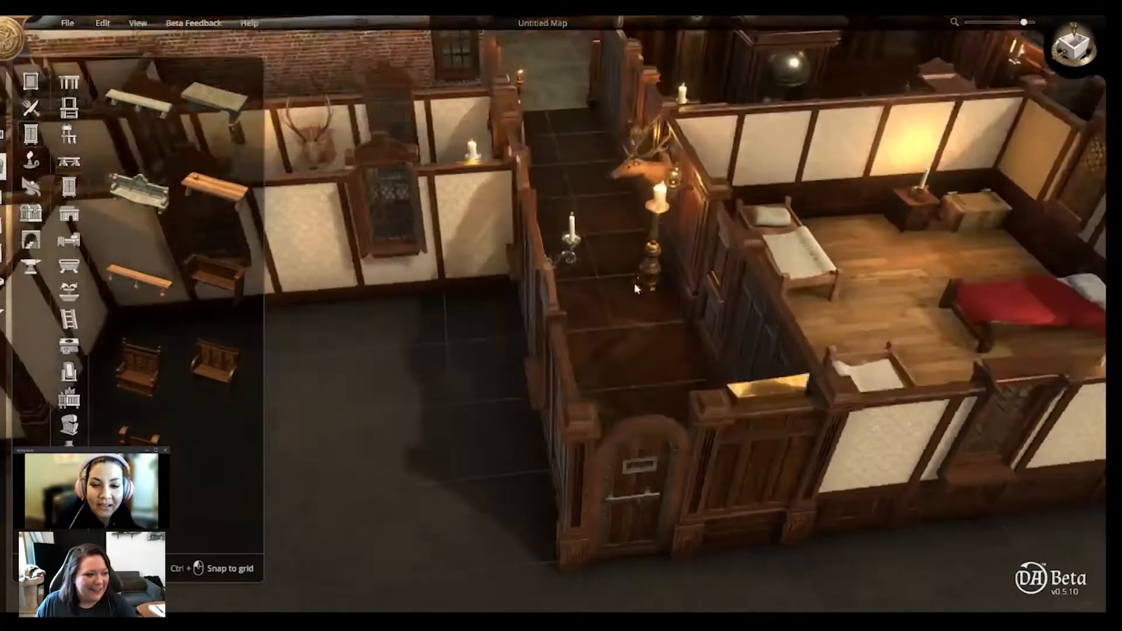
right_drag(633, 283, 591, 246)
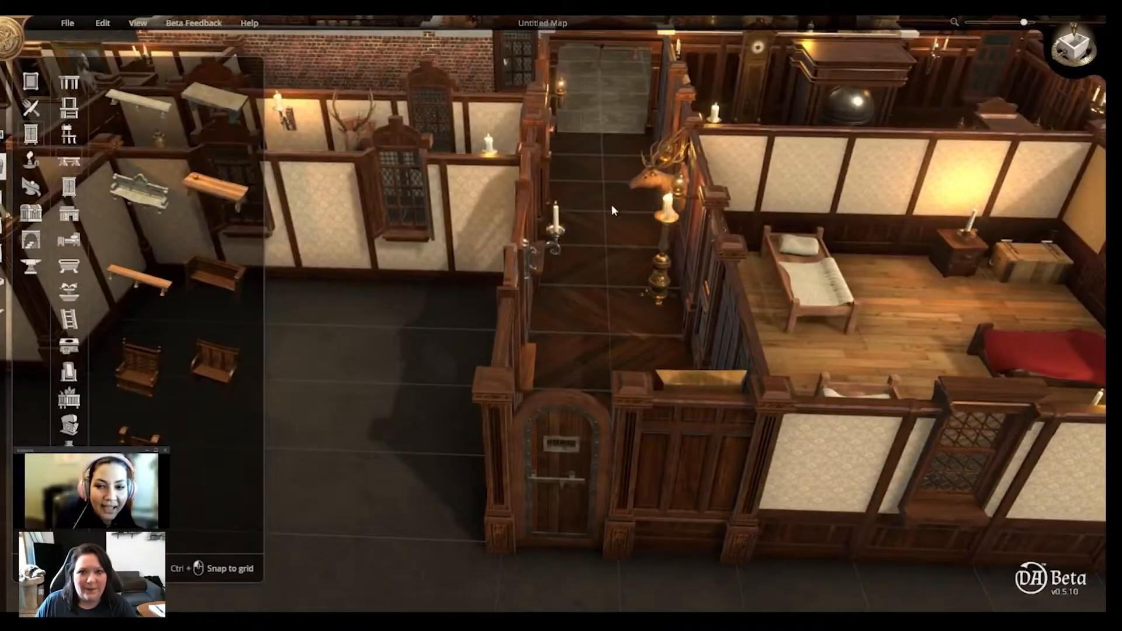
scroll(656, 195, up, 3)
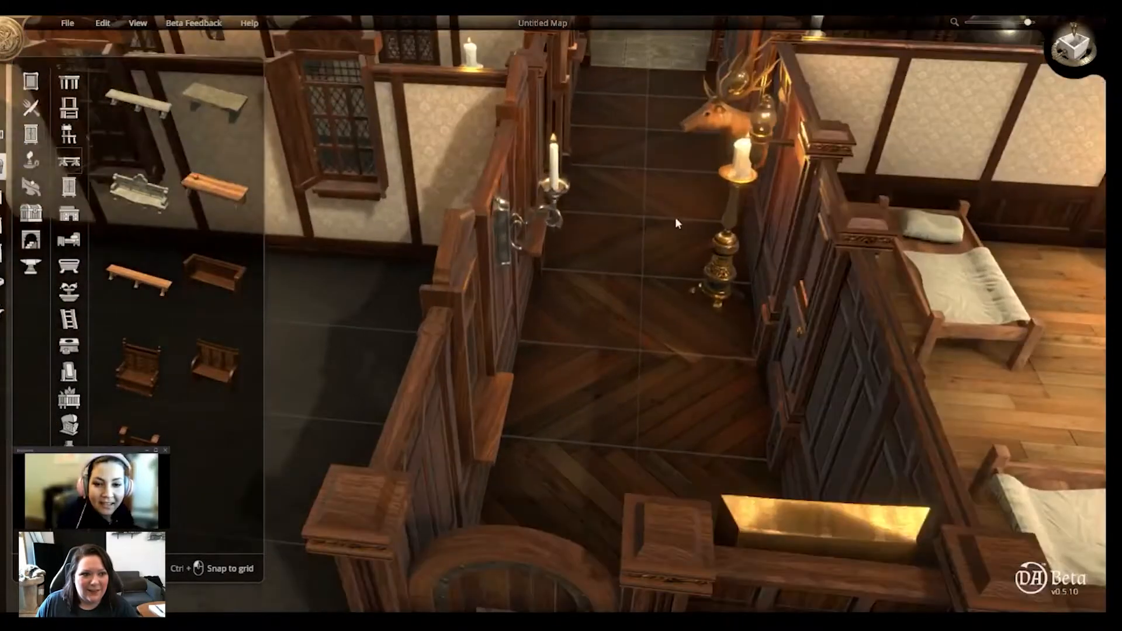
scroll(647, 233, down, 2)
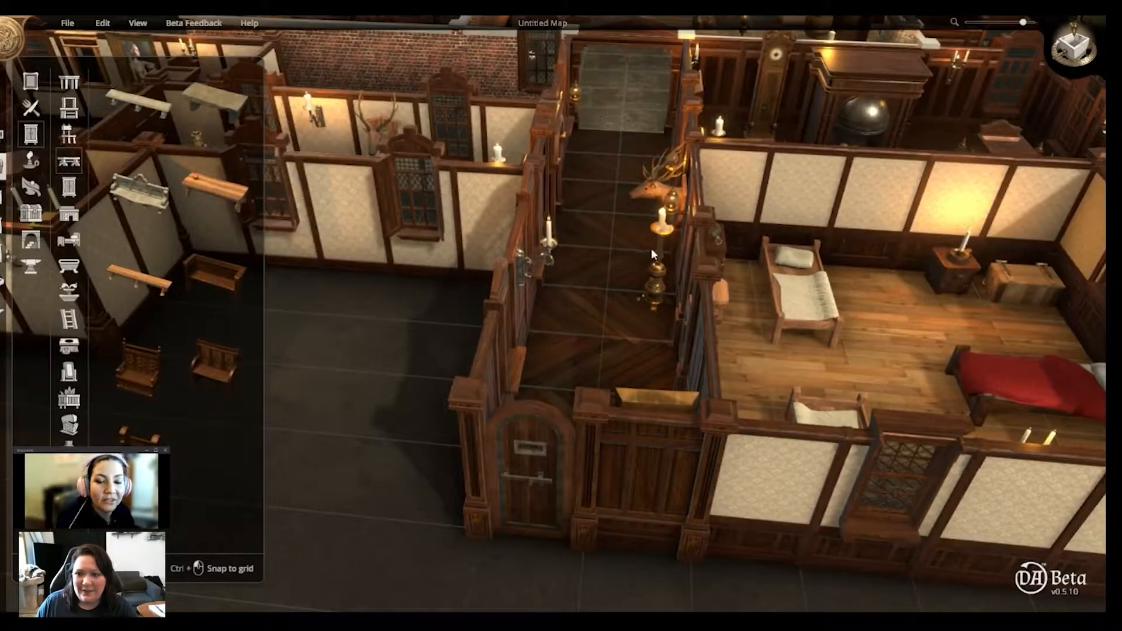
click(656, 194)
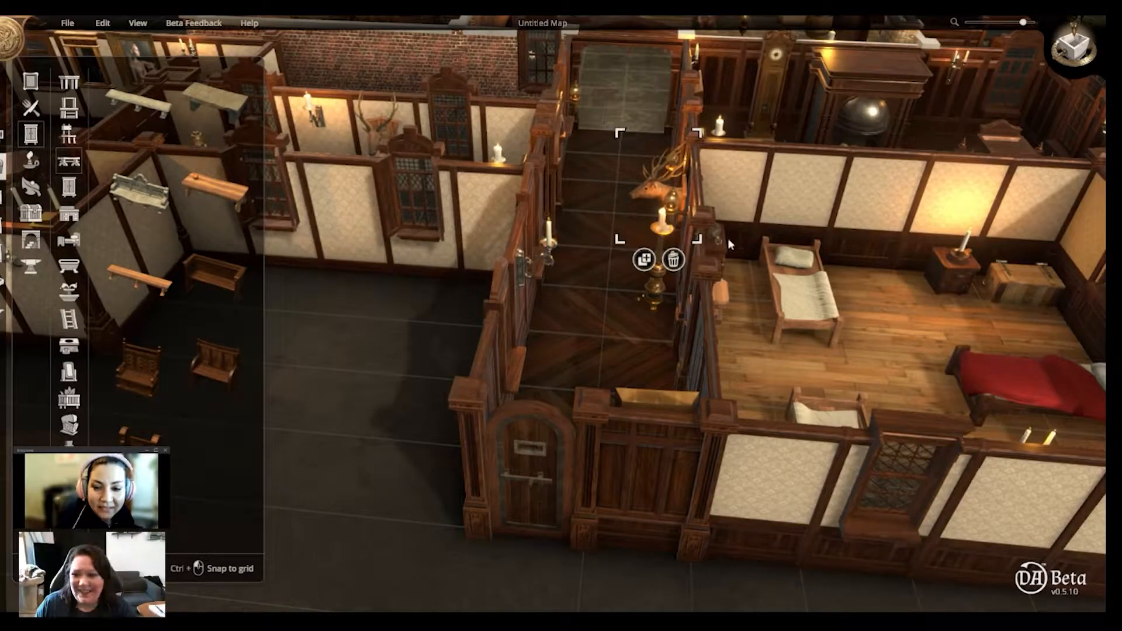
middle_drag(745, 354, 783, 316)
middle_drag(860, 309, 744, 190)
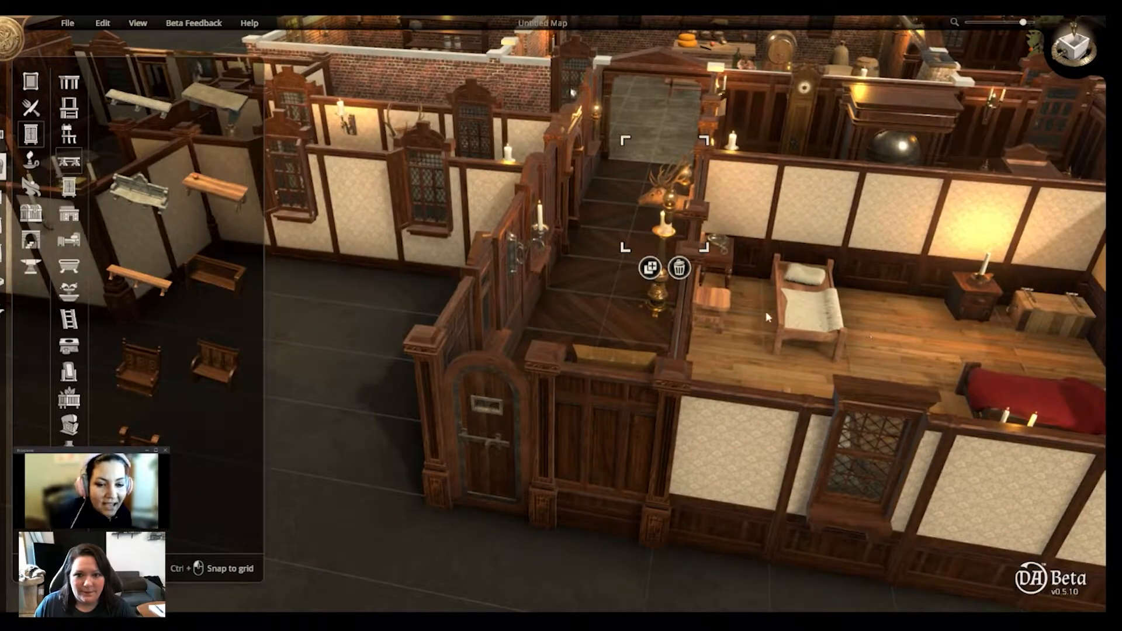
Inspect the wood-panelled sitting room's red sofa, framed paintings and carved door up close
middle_drag(634, 153, 598, 124)
right_drag(598, 124, 408, 262)
middle_drag(739, 329, 526, 270)
right_drag(588, 349, 588, 297)
middle_drag(558, 295, 453, 264)
middle_drag(549, 286, 520, 283)
click(523, 284)
right_drag(528, 259, 754, 416)
scroll(649, 336, up, 3)
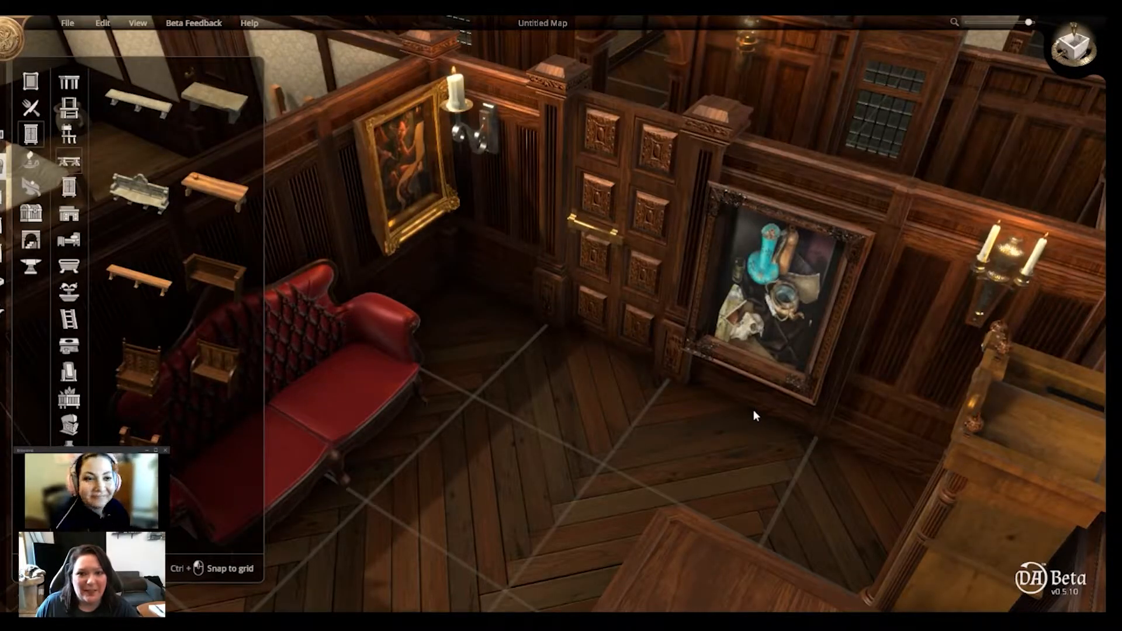
scroll(742, 426, down, 5)
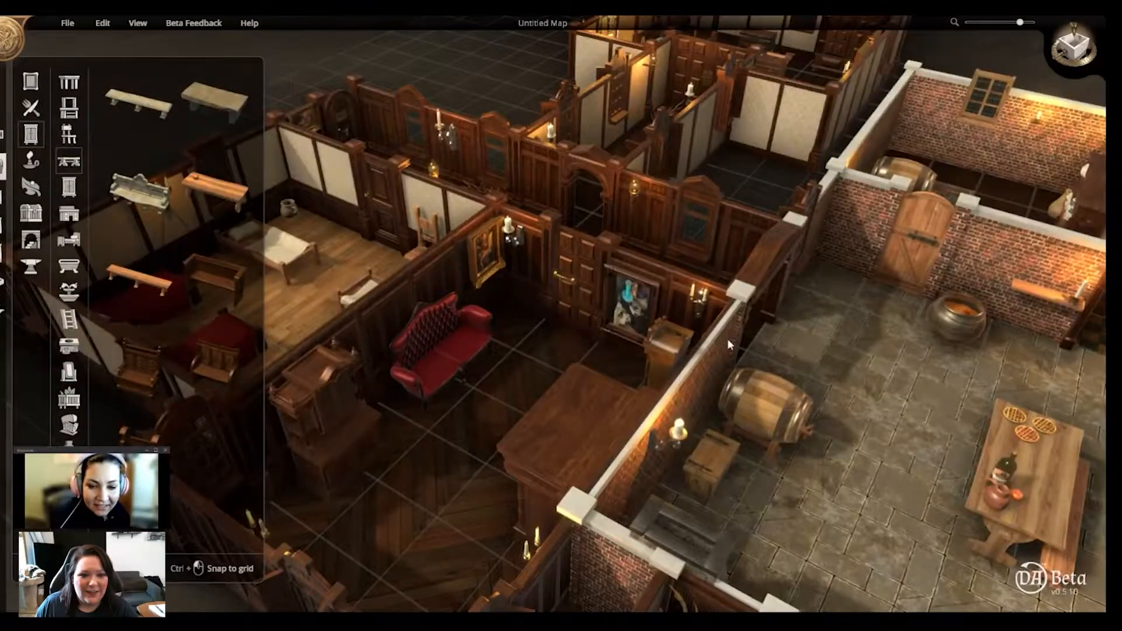
Examine the side hallway with the stag head and wall candles leading to the carved double doors
right_drag(728, 343, 708, 329)
scroll(624, 220, up, 3)
right_drag(649, 117, 588, 379)
mouse_move(550, 270)
right_down()
mouse_move(591, 281)
mouse_move(627, 320)
right_up()
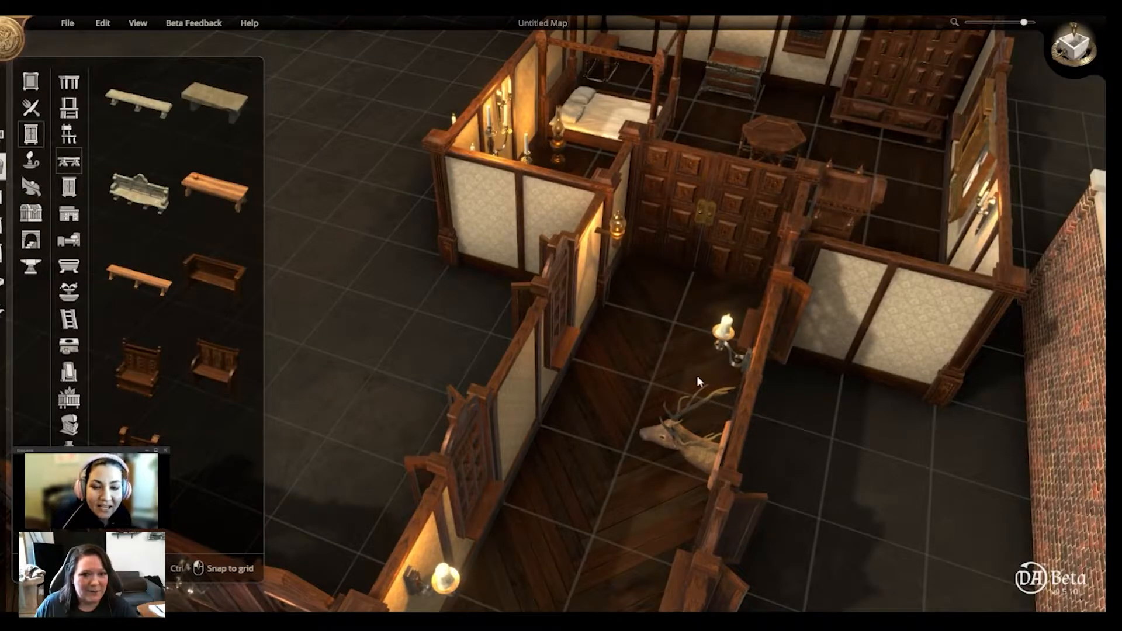
scroll(711, 383, up, 2)
scroll(736, 345, down, 2)
Inspect the large bedroom's four-poster bed, wardrobe, hexagonal table and wall lights from several sides
middle_drag(726, 319, 692, 146)
right_drag(692, 146, 664, 255)
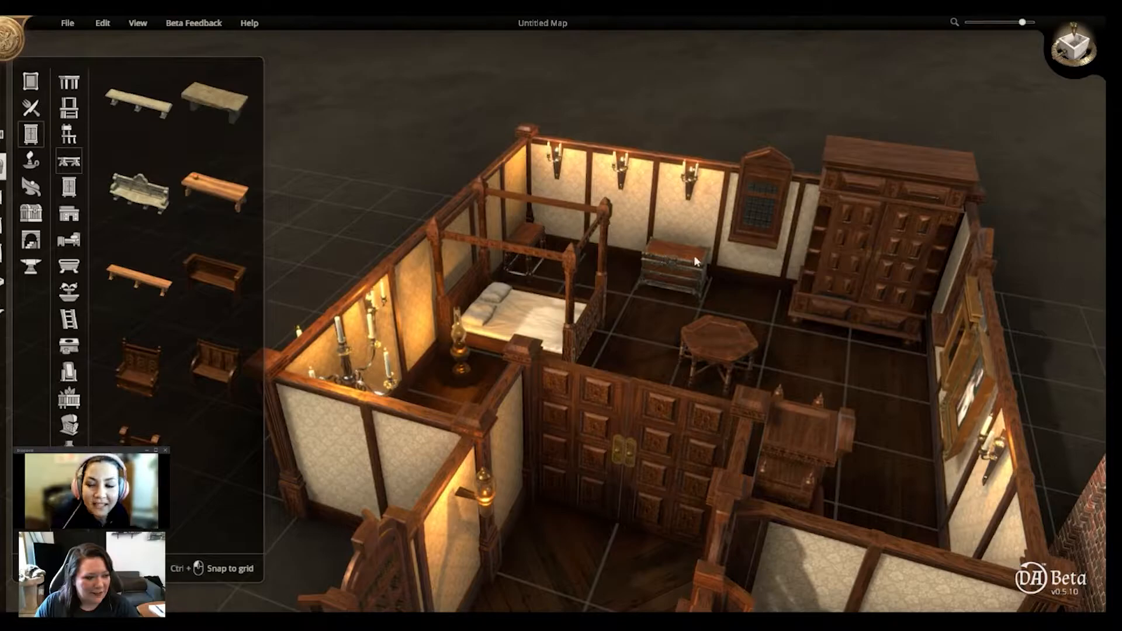
scroll(732, 368, up, 3)
scroll(903, 342, down, 2)
middle_drag(883, 355, 712, 347)
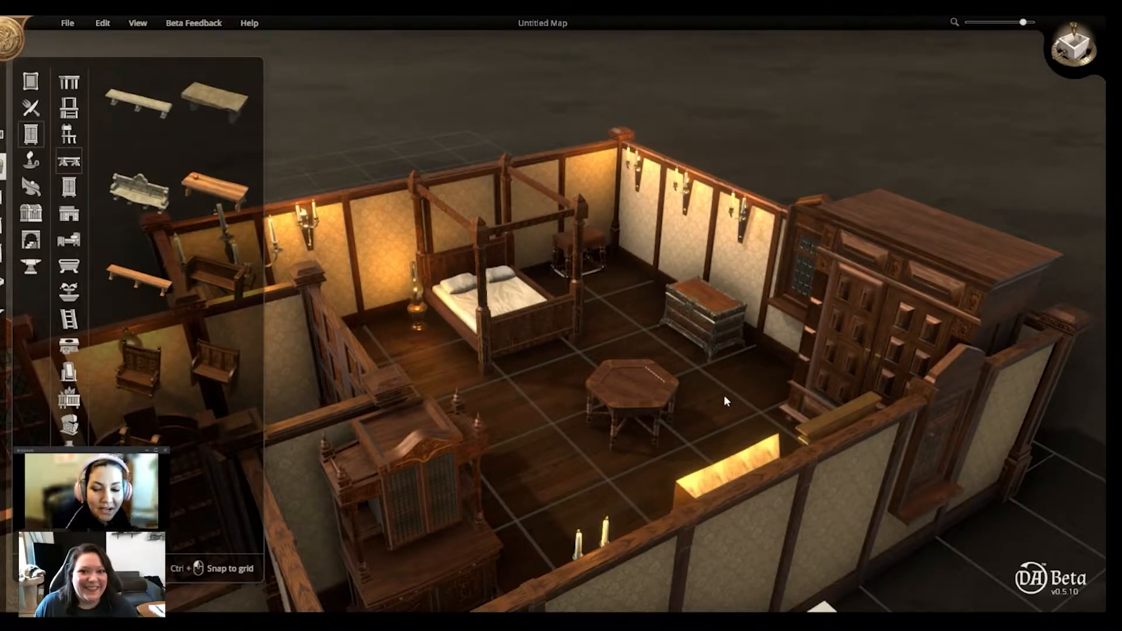
middle_drag(672, 433, 591, 343)
middle_drag(687, 362, 1050, 343)
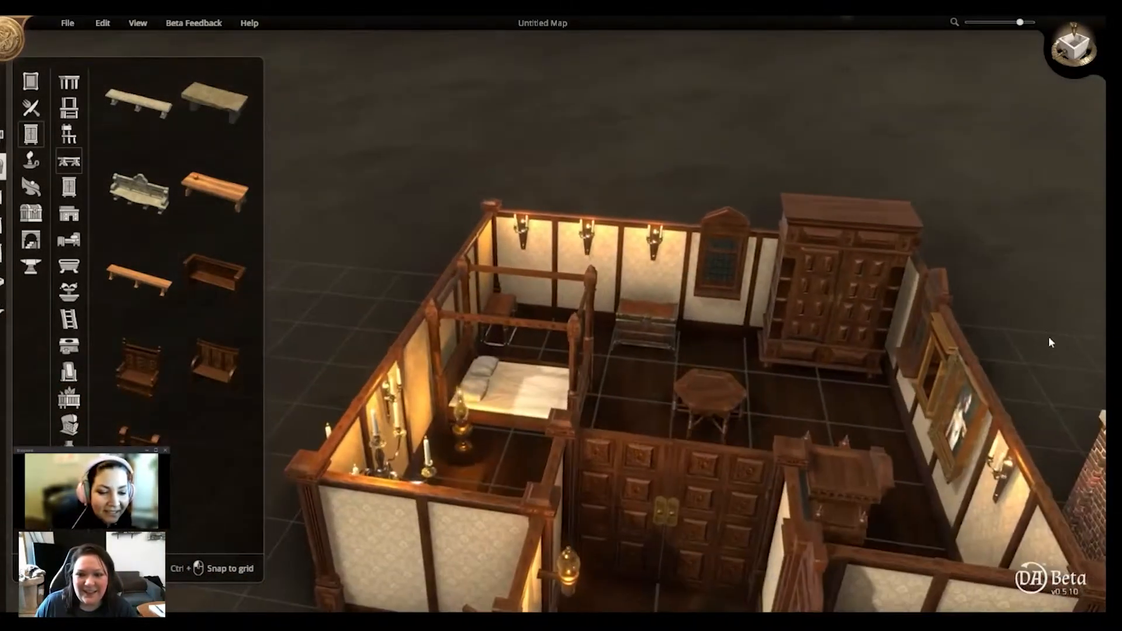
middle_drag(852, 439, 1007, 374)
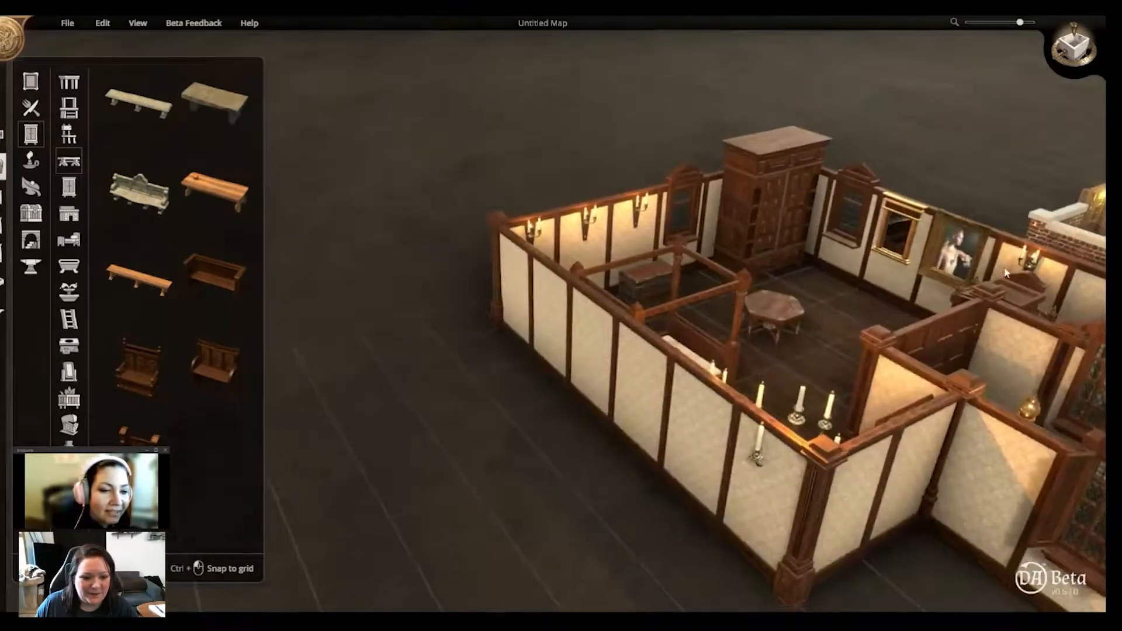
Examine the kitchen's overall arrangement of tables, barrels, shelves and doors from above
scroll(1016, 257, up, 3)
middle_drag(1016, 257, 829, 342)
right_drag(829, 341, 626, 106)
right_drag(611, 377, 545, 233)
right_drag(669, 378, 586, 292)
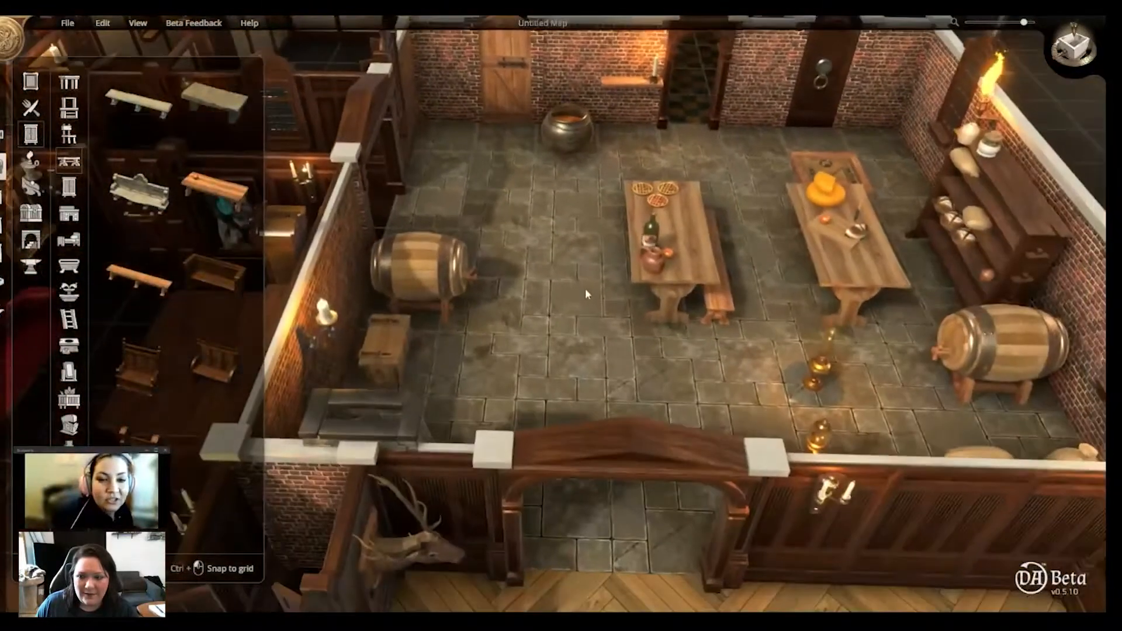
scroll(620, 297, down, 2)
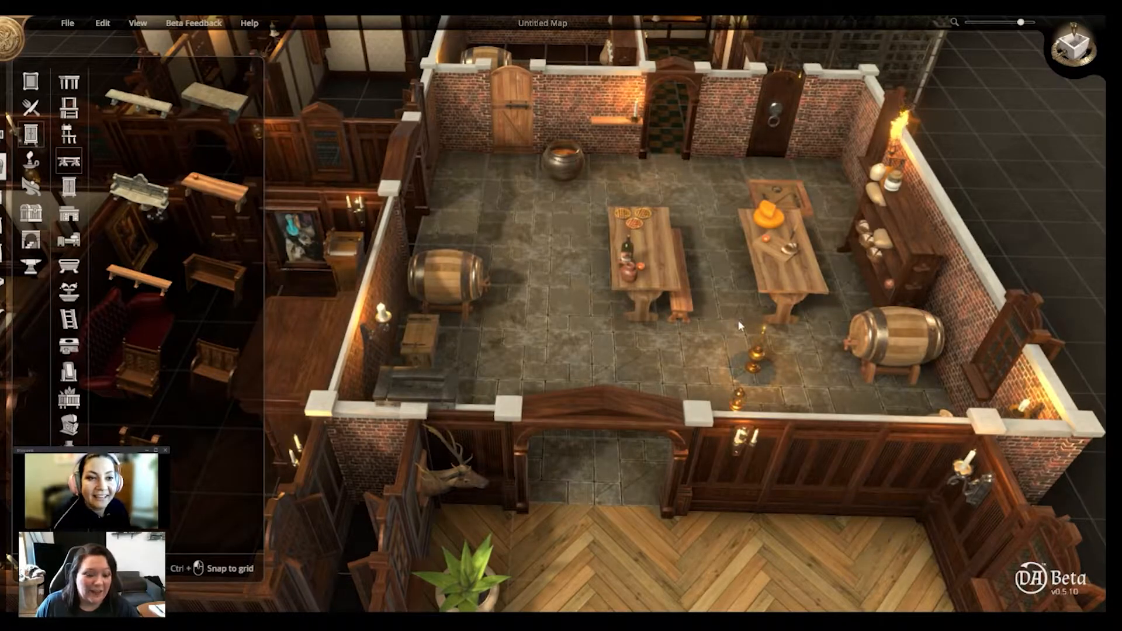
mouse_move(710, 369)
middle_down()
mouse_move(720, 309)
mouse_move(736, 313)
mouse_move(723, 358)
middle_up()
scroll(725, 363, up, 4)
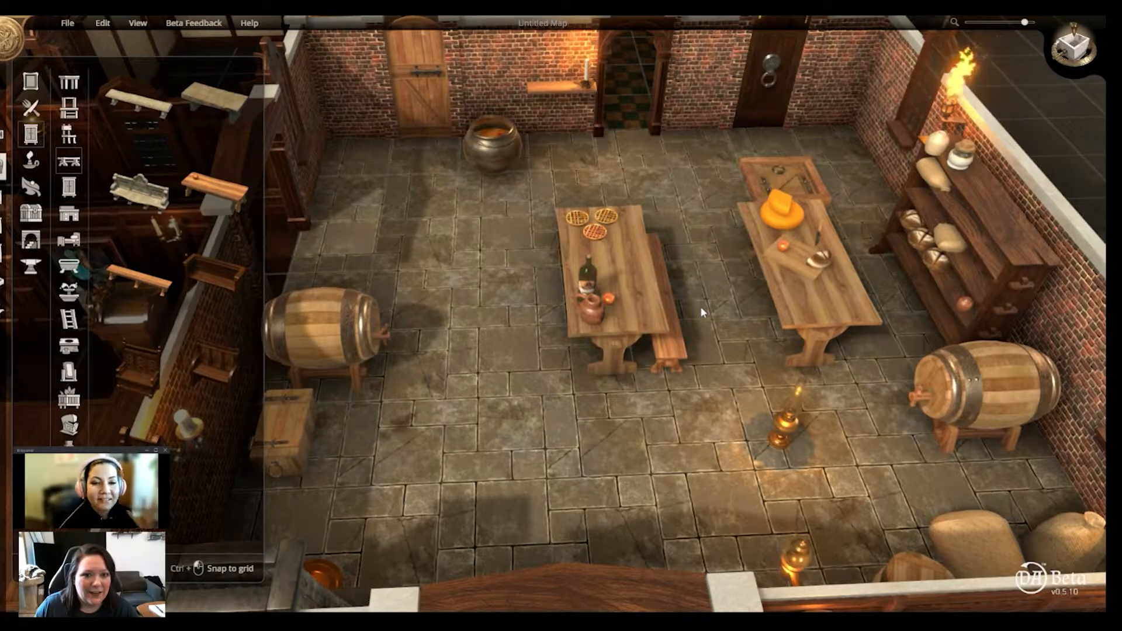
middle_drag(701, 306, 674, 290)
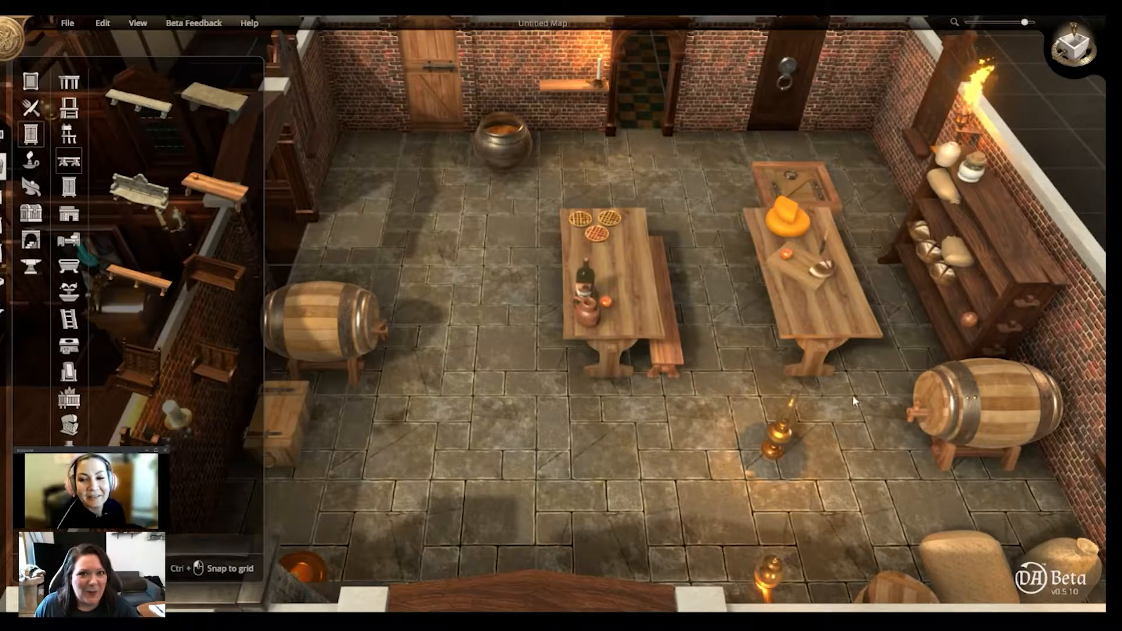
scroll(811, 381, up, 3)
scroll(748, 314, down, 4)
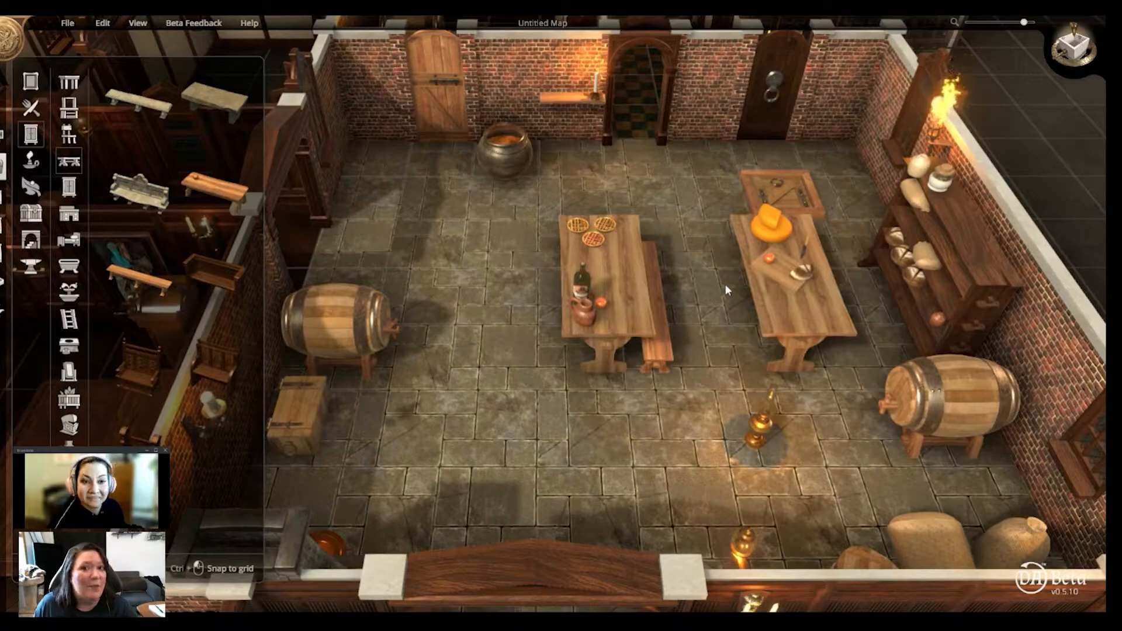
Inspect the kitchen tables' food, the bench, lantern and barrels closely from different angles
middle_drag(722, 292, 644, 259)
scroll(645, 259, up, 3)
scroll(646, 257, up, 2)
scroll(771, 220, down, 3)
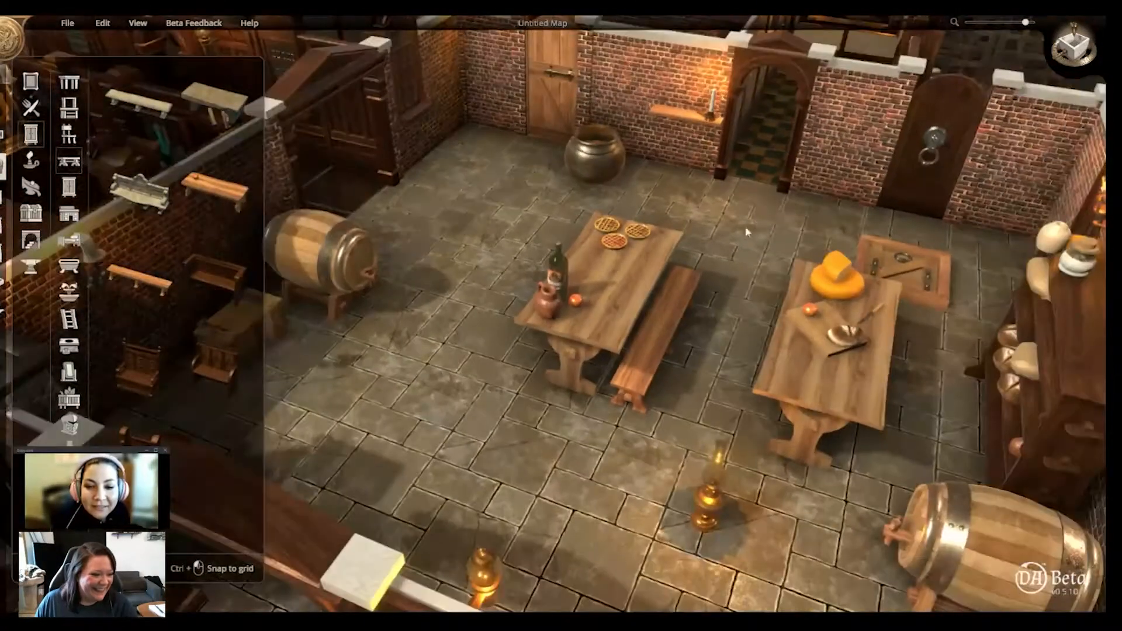
middle_drag(747, 332, 700, 347)
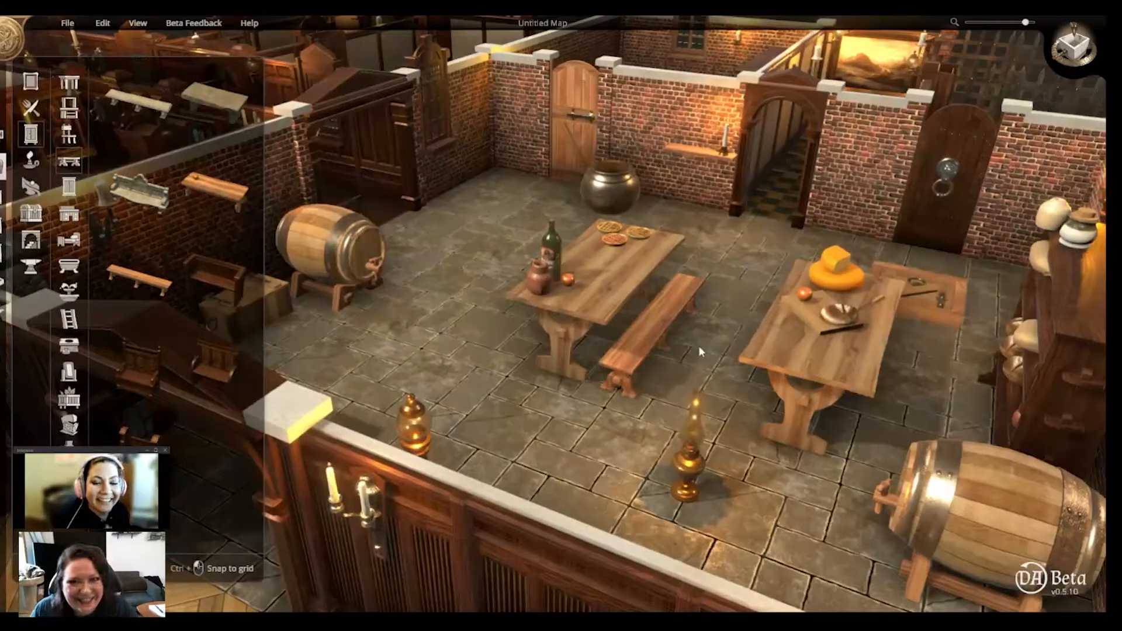
middle_drag(576, 395, 452, 314)
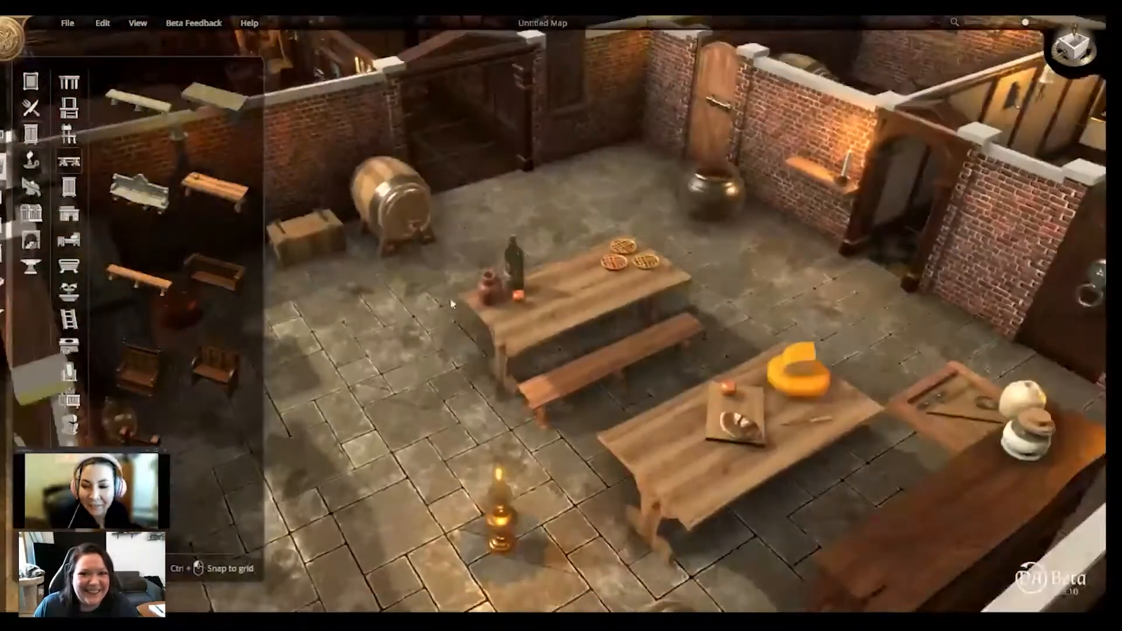
Examine the plant-filled room beside the kitchen, including its fireplace, carved bench and potted trees
right_drag(540, 211, 612, 217)
middle_drag(613, 217, 597, 242)
middle_drag(371, 286, 585, 345)
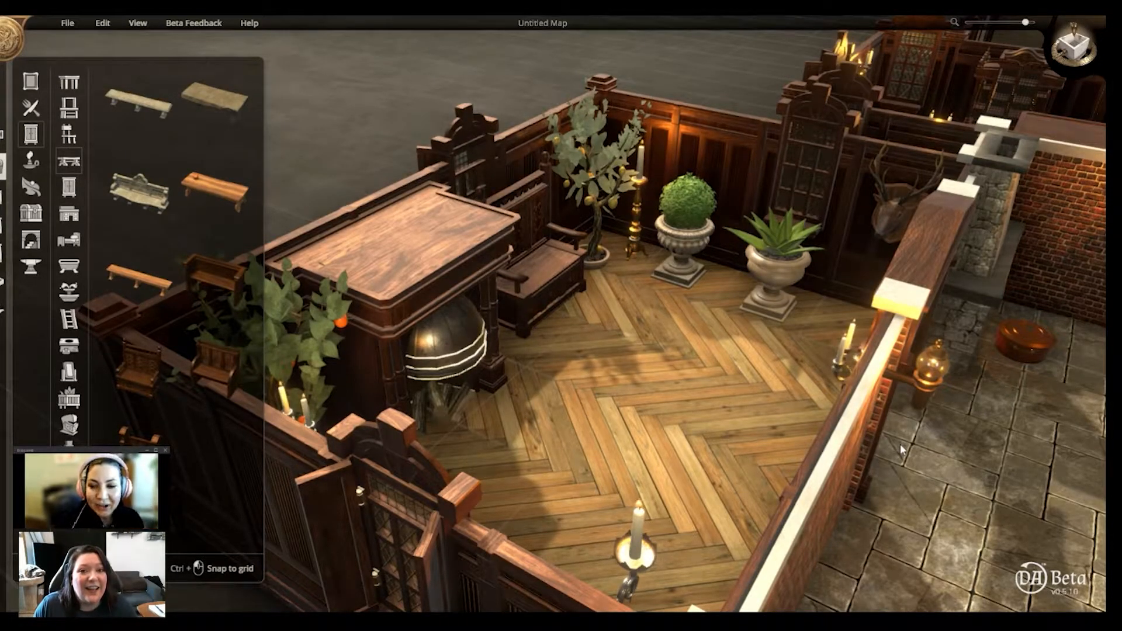
middle_drag(631, 284, 636, 293)
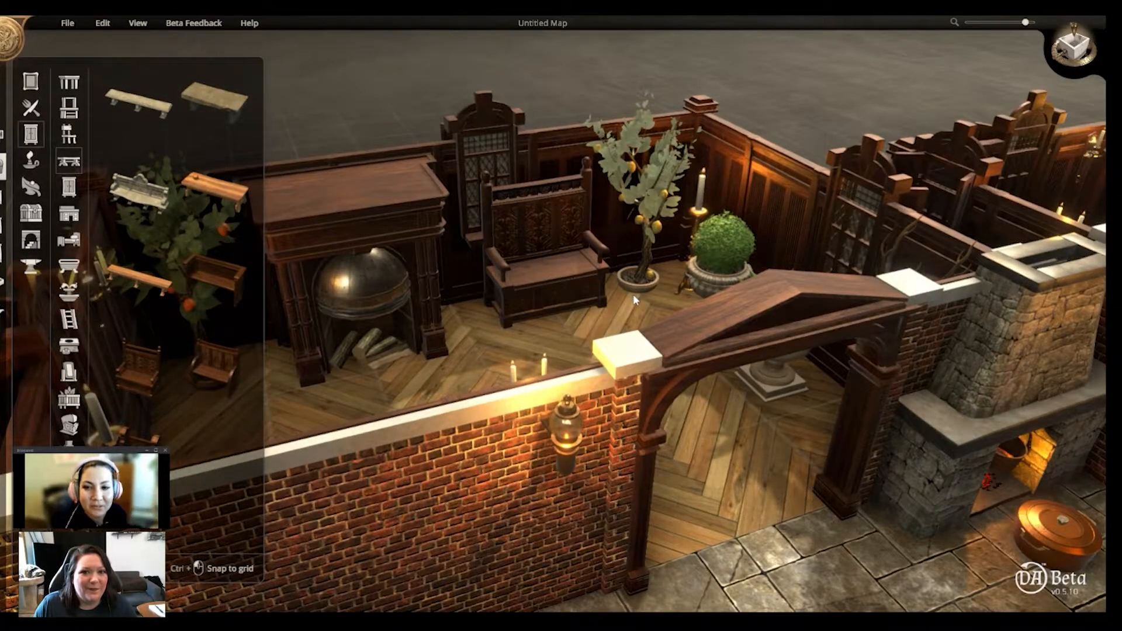
middle_drag(633, 293, 480, 336)
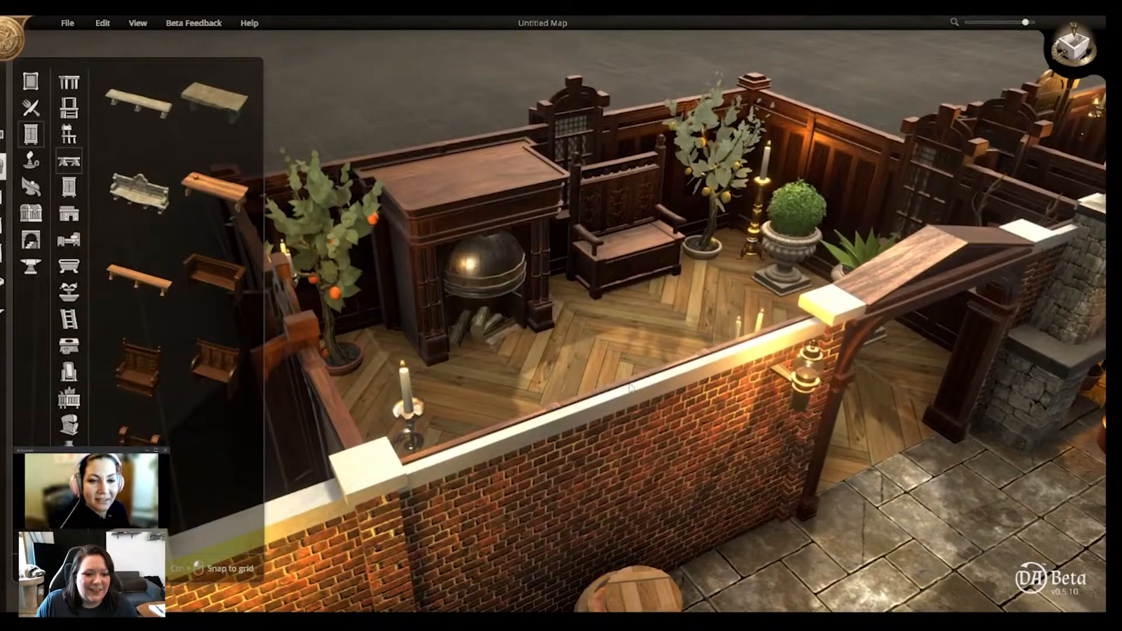
mouse_move(668, 310)
middle_down()
mouse_move(715, 328)
mouse_move(771, 325)
mouse_move(673, 319)
mouse_move(685, 313)
mouse_move(665, 316)
mouse_move(662, 294)
mouse_move(636, 285)
mouse_move(551, 297)
mouse_move(500, 332)
mouse_move(678, 362)
mouse_move(882, 374)
mouse_move(794, 423)
mouse_move(623, 321)
mouse_move(530, 225)
mouse_move(475, 324)
mouse_move(576, 377)
mouse_move(545, 329)
mouse_move(570, 266)
mouse_move(608, 332)
mouse_move(611, 321)
mouse_move(669, 314)
middle_up()
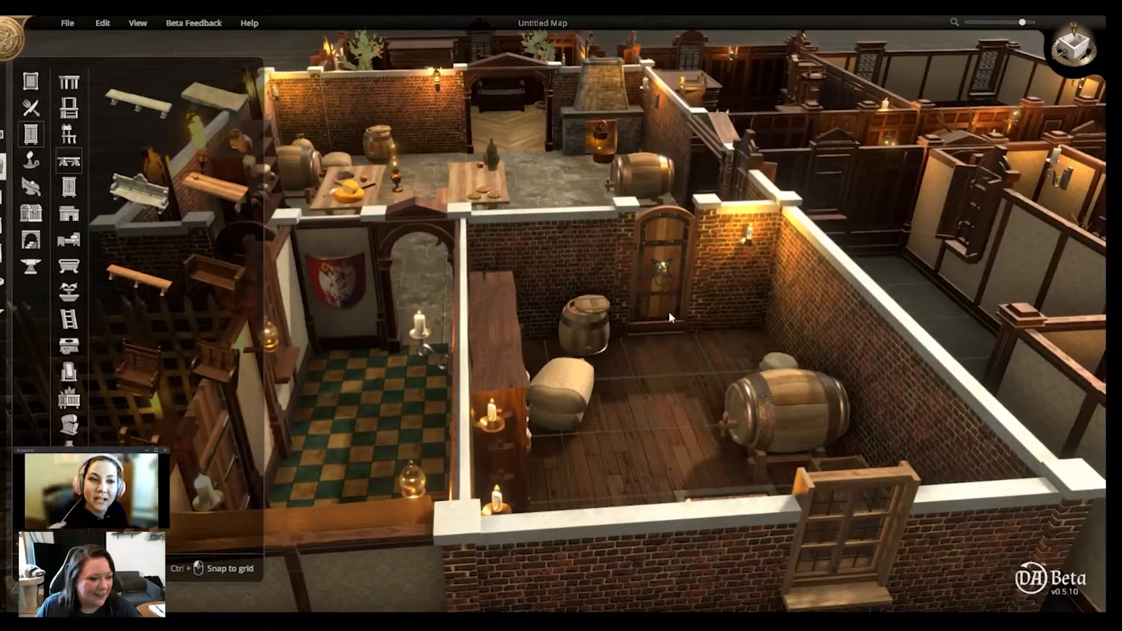
Inspect the brick pantry, the checkered hallway and the barred cell from outside the mansion
middle_drag(669, 311, 665, 335)
scroll(665, 335, down, 2)
middle_drag(587, 377, 612, 320)
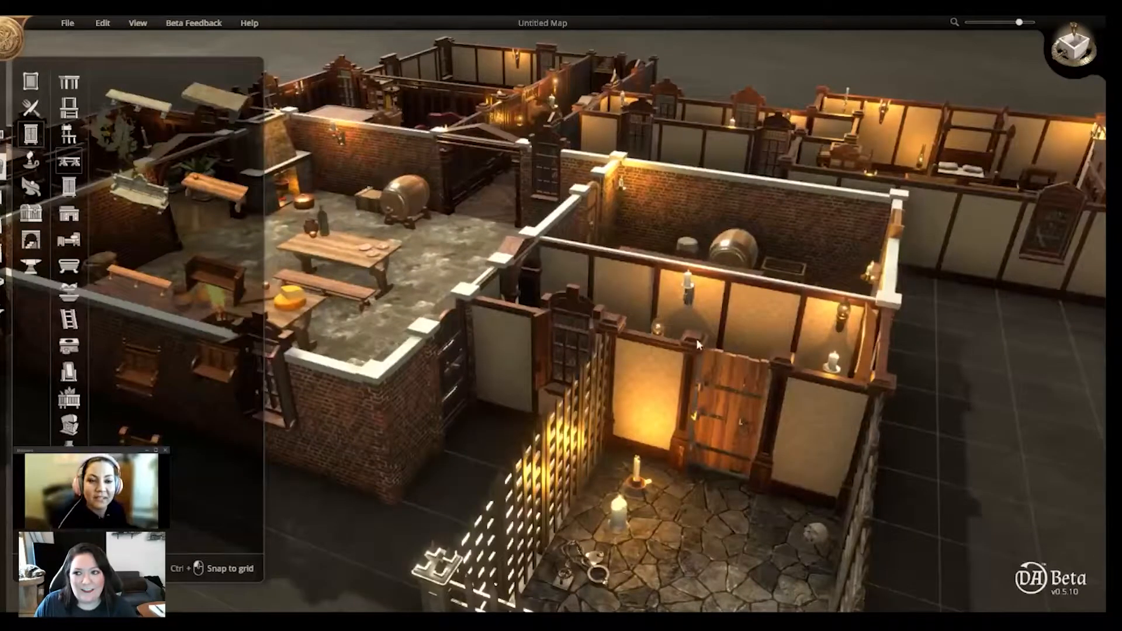
scroll(696, 338, down, 2)
middle_drag(697, 290, 644, 389)
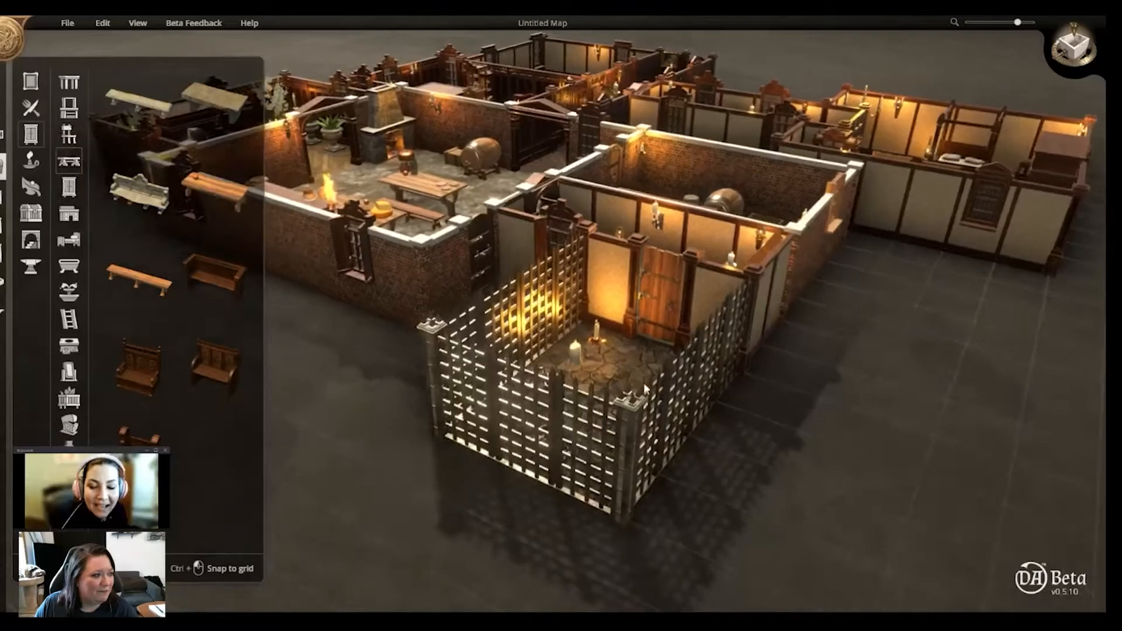
scroll(643, 389, up, 1)
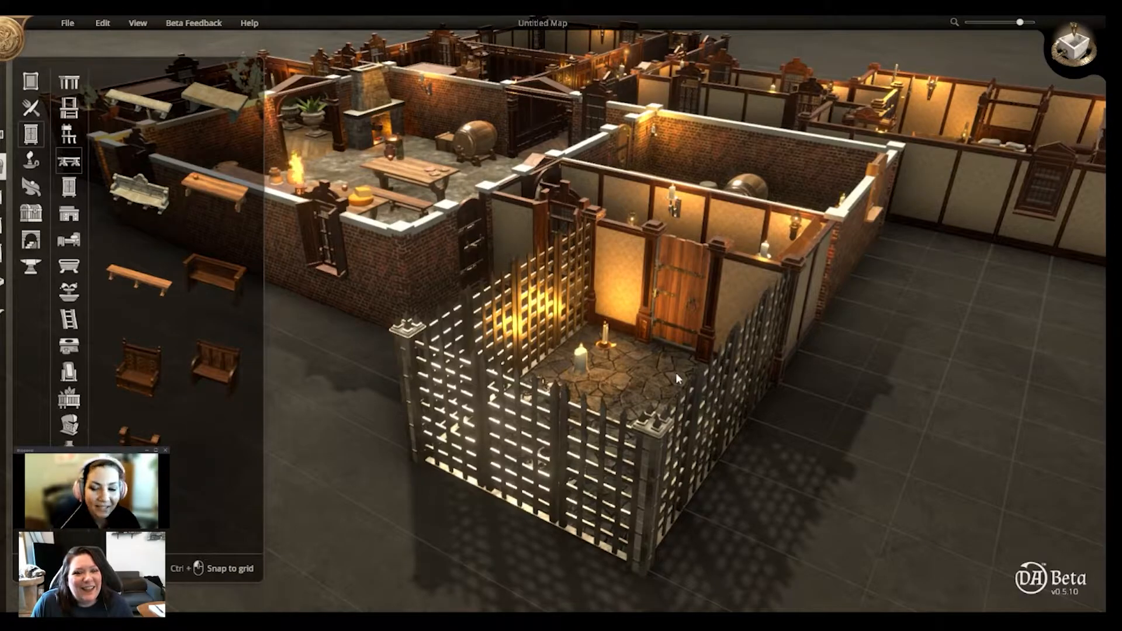
right_drag(678, 360, 722, 322)
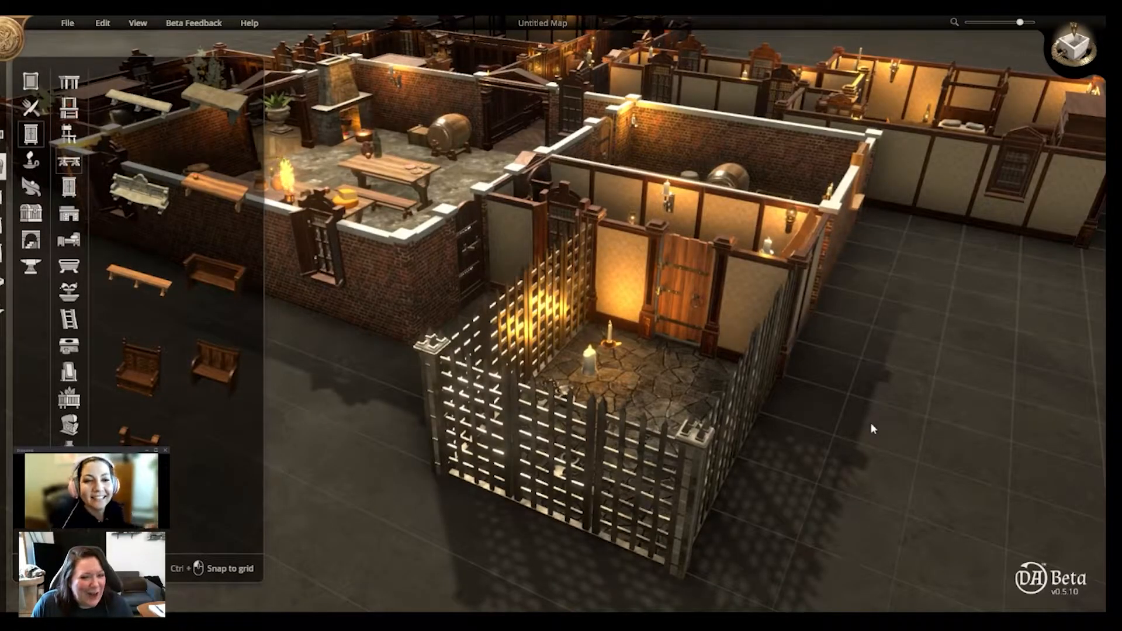
right_drag(879, 388, 846, 360)
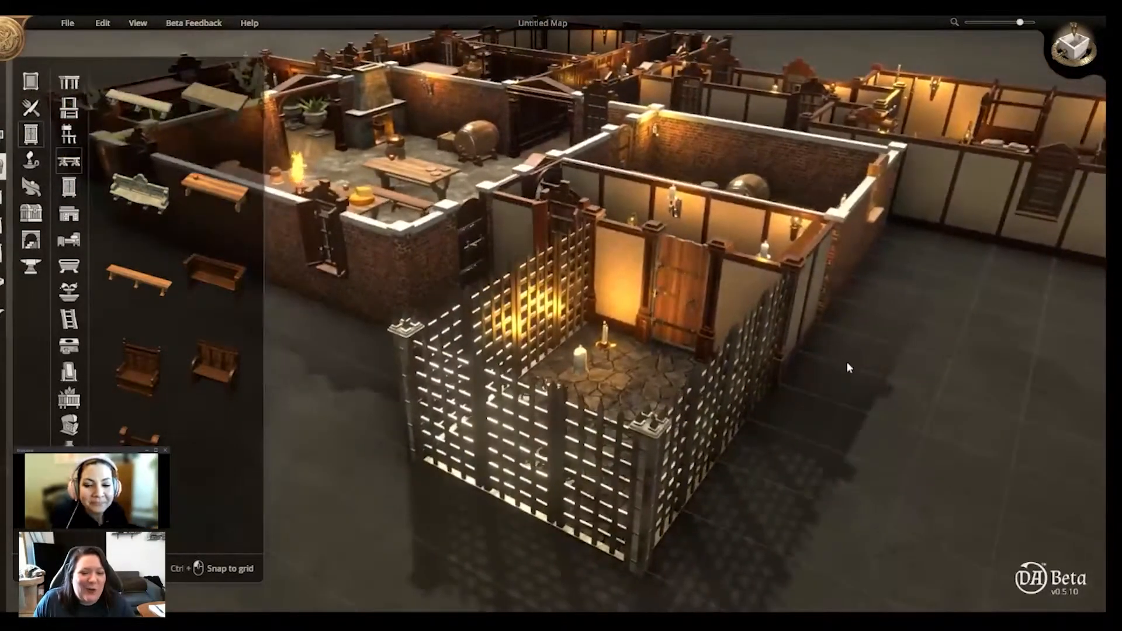
scroll(848, 366, up, 1)
scroll(847, 378, down, 2)
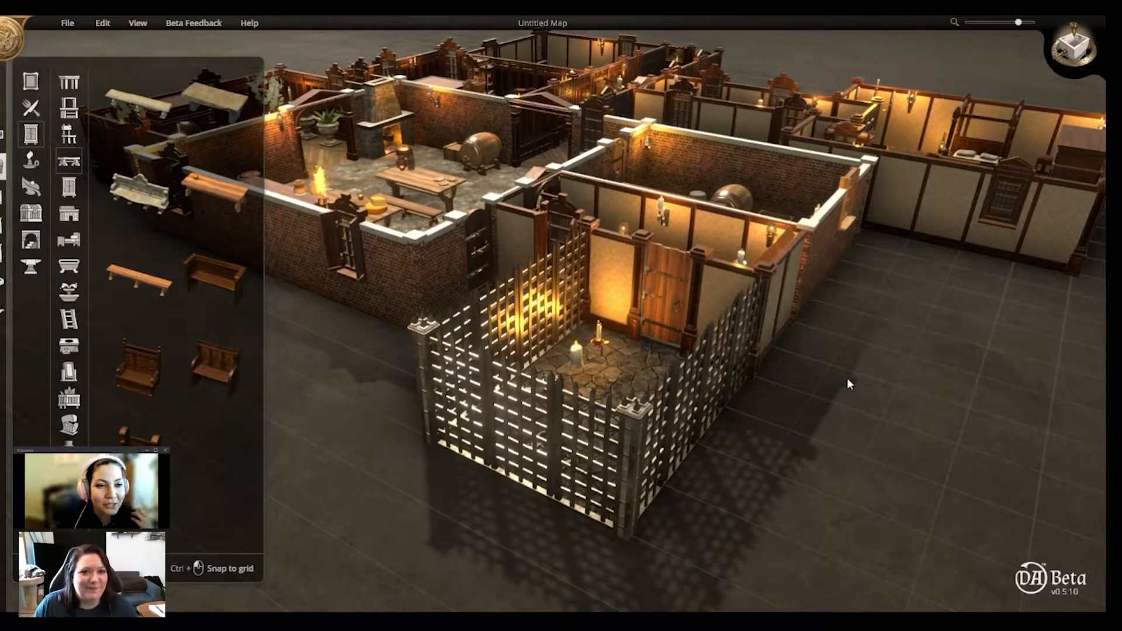
Examine the barred cell's stone floor, shackles, candles and wooden door from above and up close
right_drag(847, 377, 731, 434)
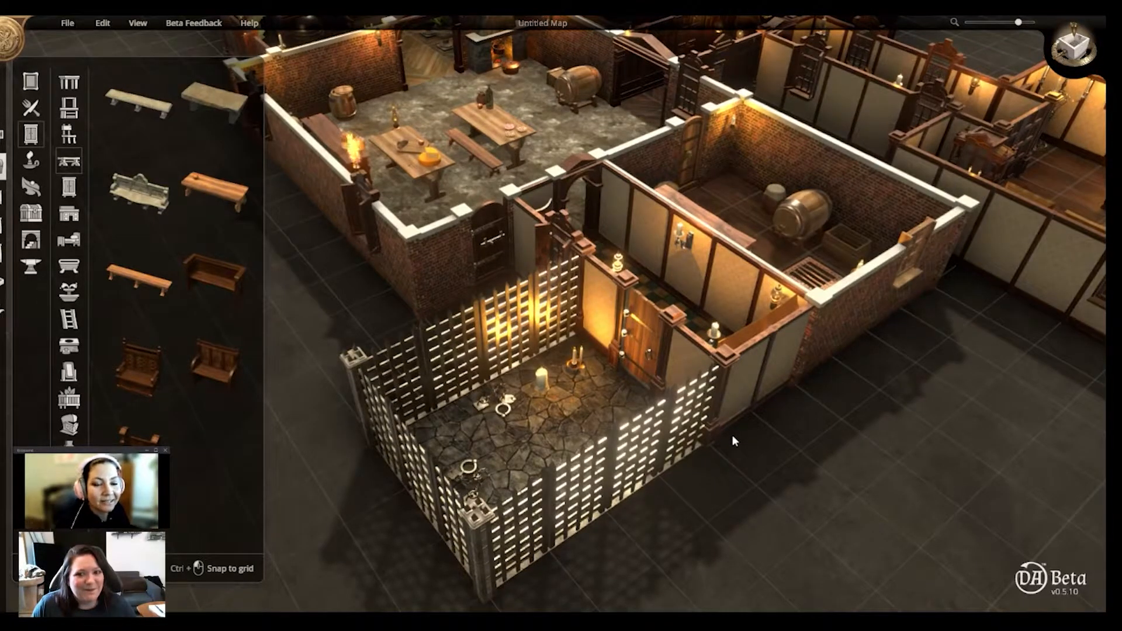
right_drag(732, 435, 759, 387)
scroll(791, 398, up, 3)
middle_drag(591, 381, 591, 316)
right_drag(591, 316, 832, 377)
scroll(664, 337, up, 2)
scroll(685, 319, down, 4)
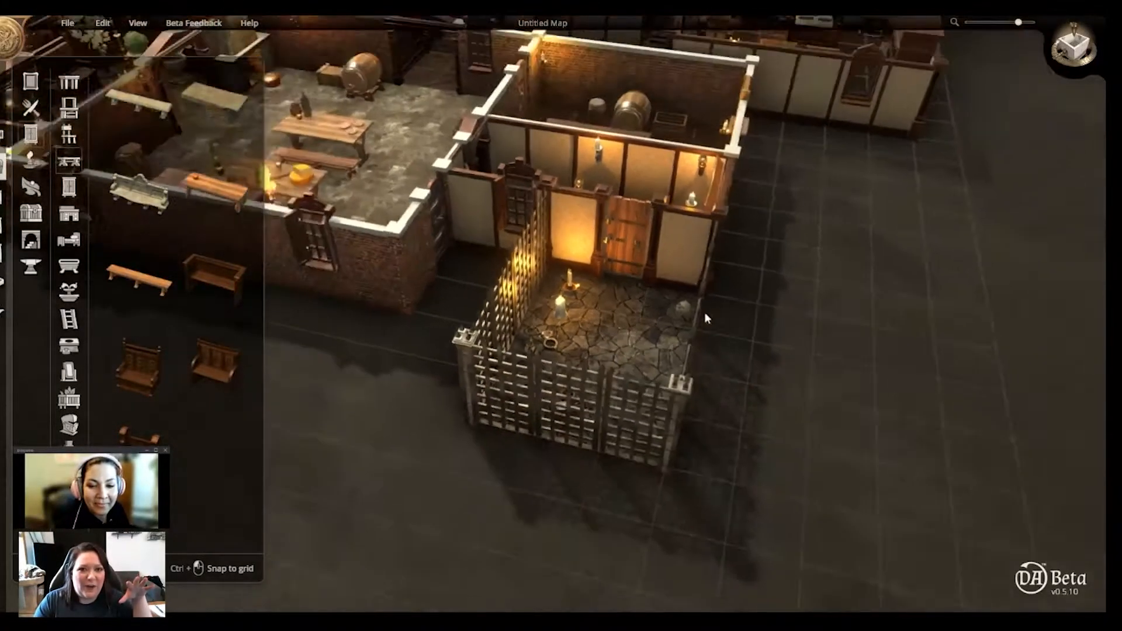
Review the mansion's complete floor plan from directly overhead
right_drag(504, 211, 627, 280)
middle_drag(551, 211, 644, 408)
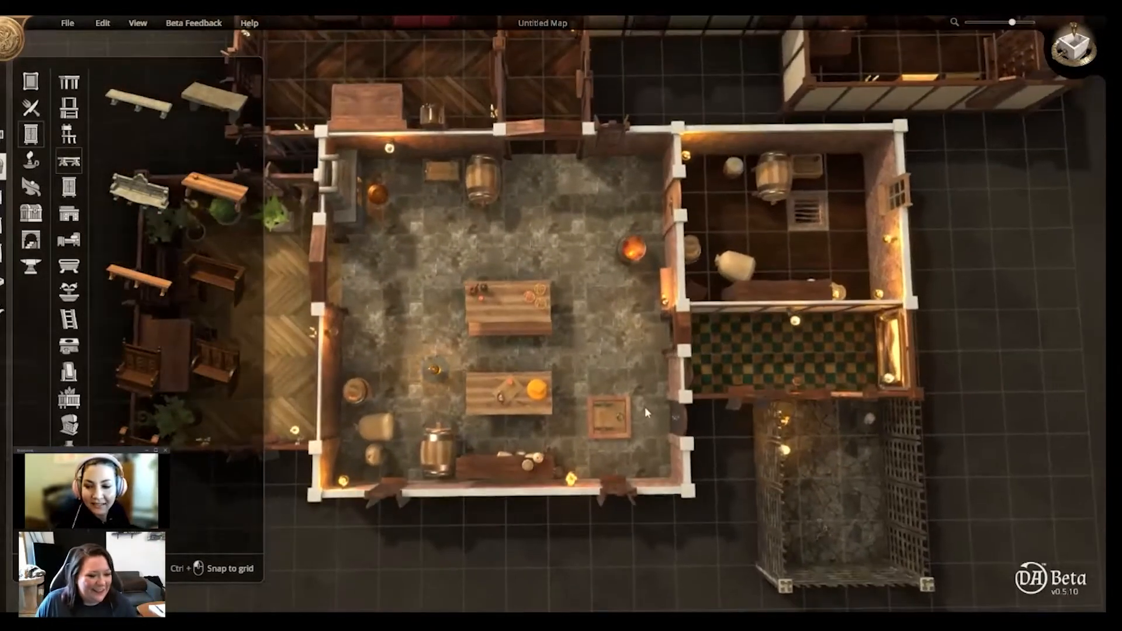
scroll(591, 242, down, 4)
right_drag(552, 220, 546, 314)
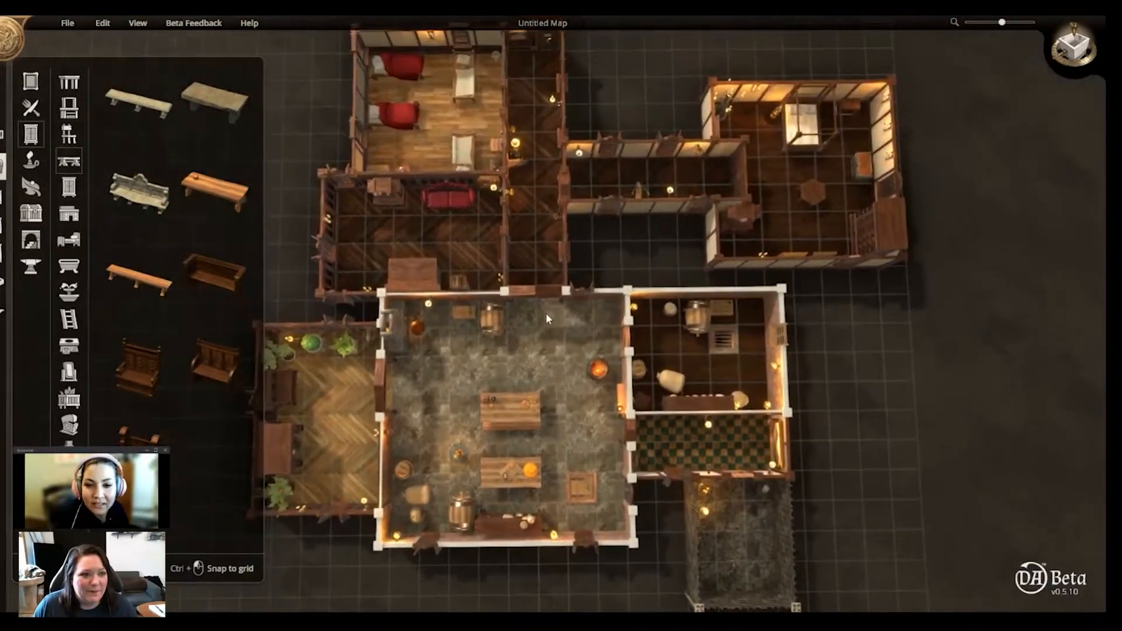
Survey the whole mansion layout from overhead and at an angle from the kitchen's outer wall
scroll(546, 313, down, 4)
scroll(563, 361, down, 2)
mouse_move(527, 353)
right_down()
mouse_move(589, 322)
mouse_move(524, 392)
mouse_move(529, 373)
right_up()
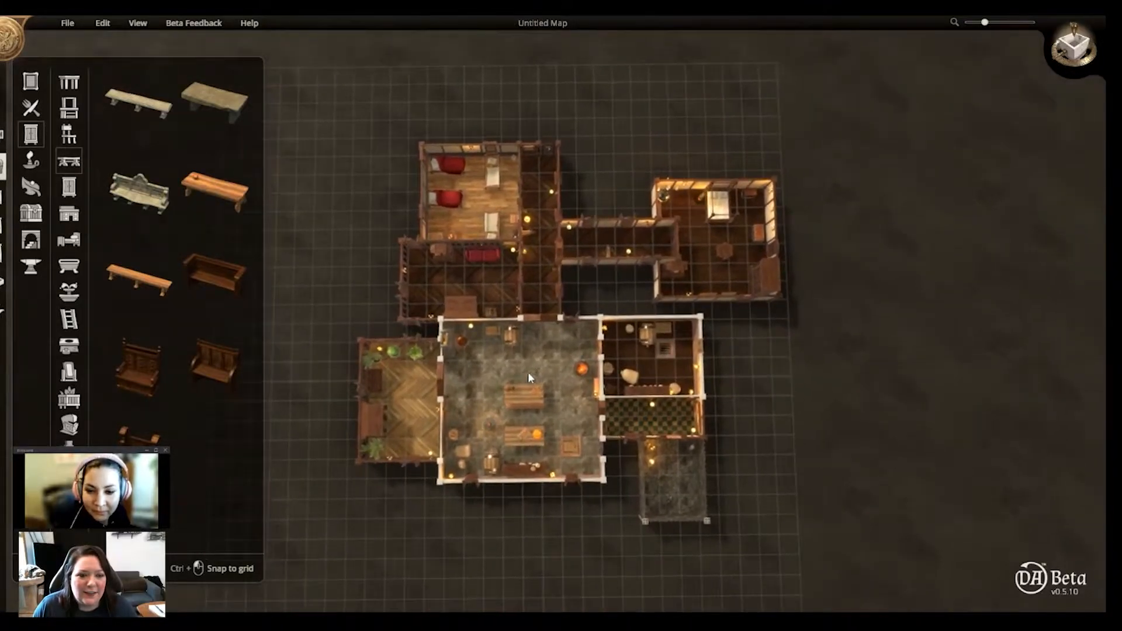
scroll(528, 372, up, 1)
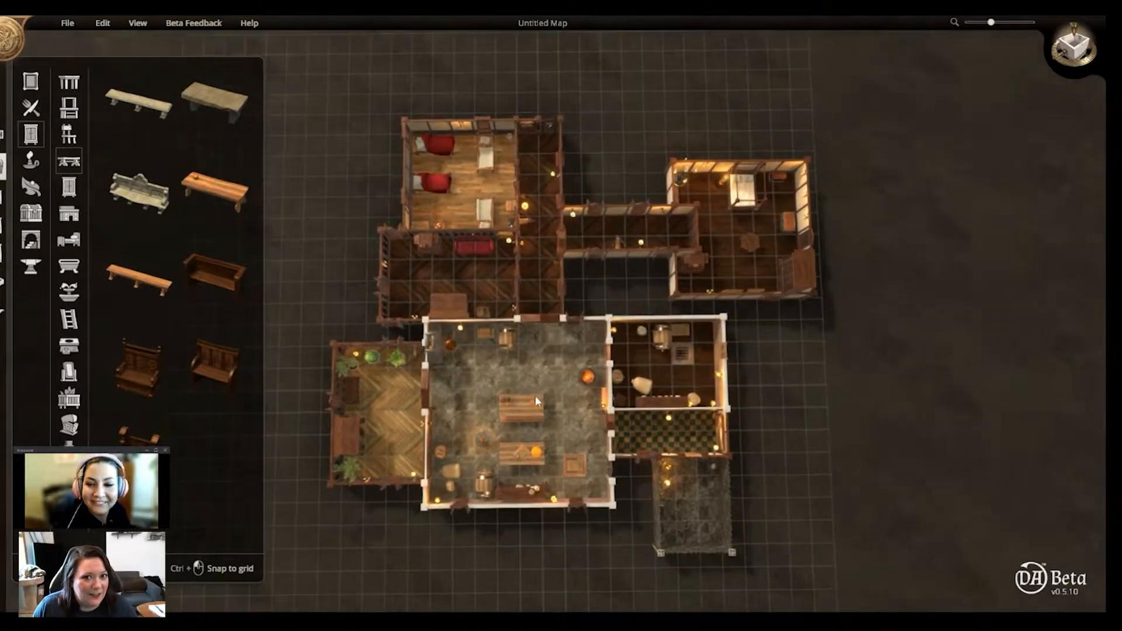
scroll(538, 391, up, 2)
scroll(576, 387, up, 1)
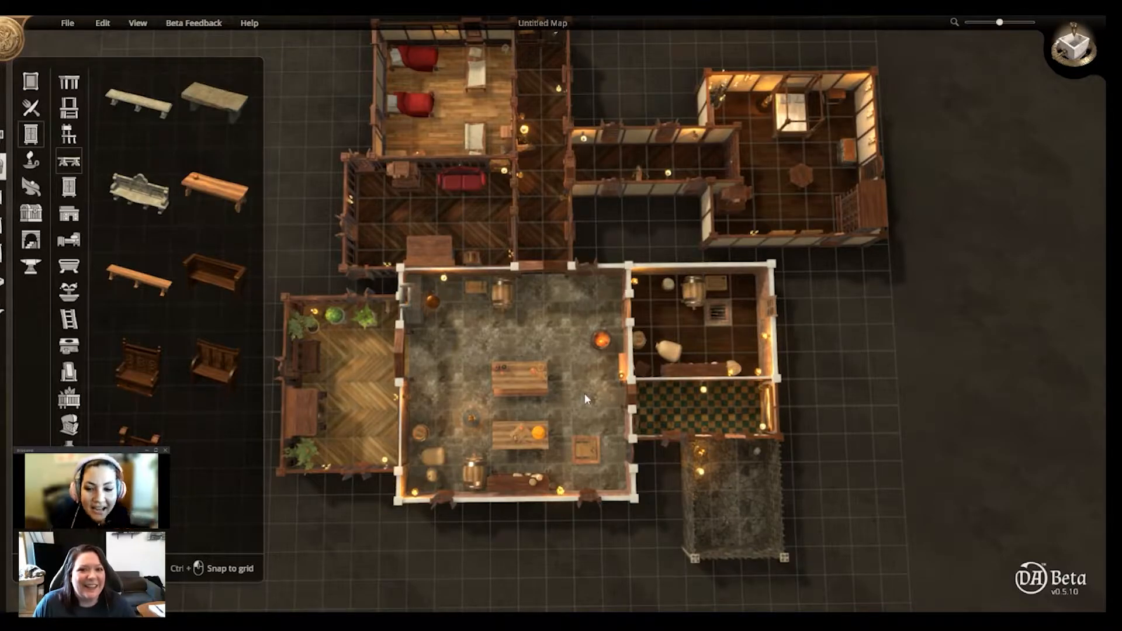
right_drag(585, 394, 570, 264)
scroll(602, 376, up, 5)
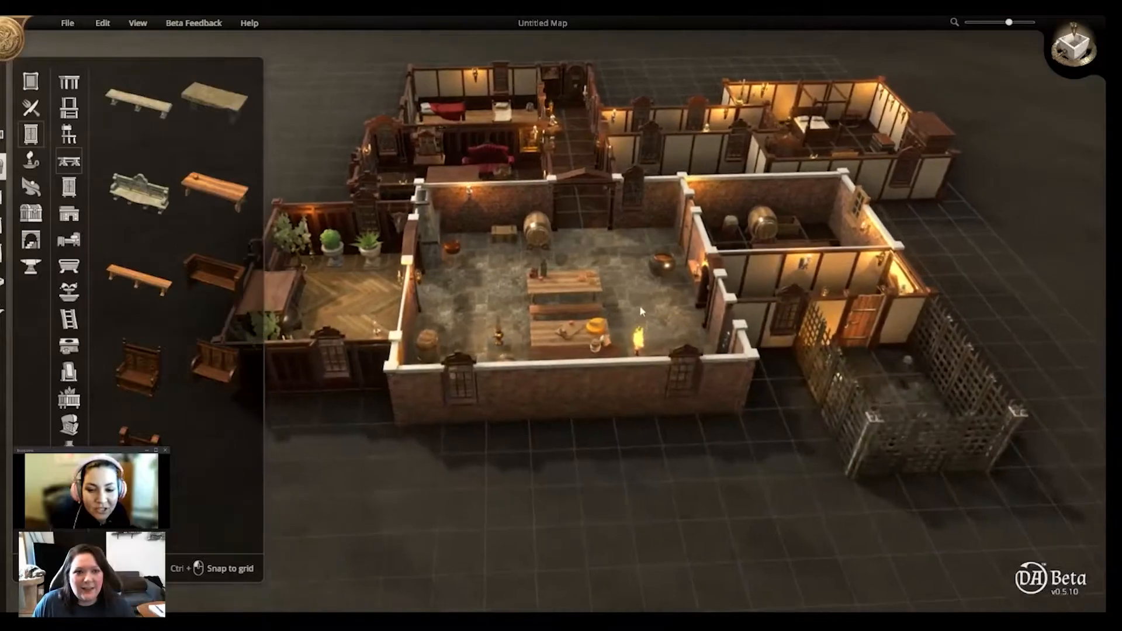
Examine the kitchen's wooden floor hatch, food-laden tables, sideboard, barrels and brick-wall doors up close and from above
right_drag(620, 310, 889, 343)
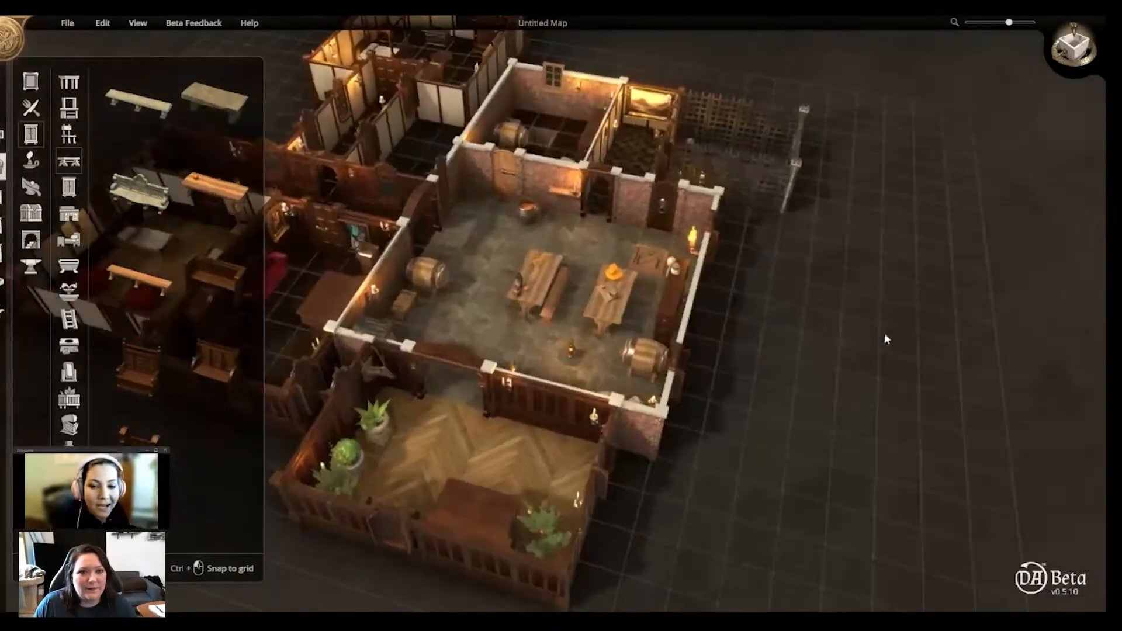
scroll(552, 256, up, 5)
scroll(629, 310, up, 5)
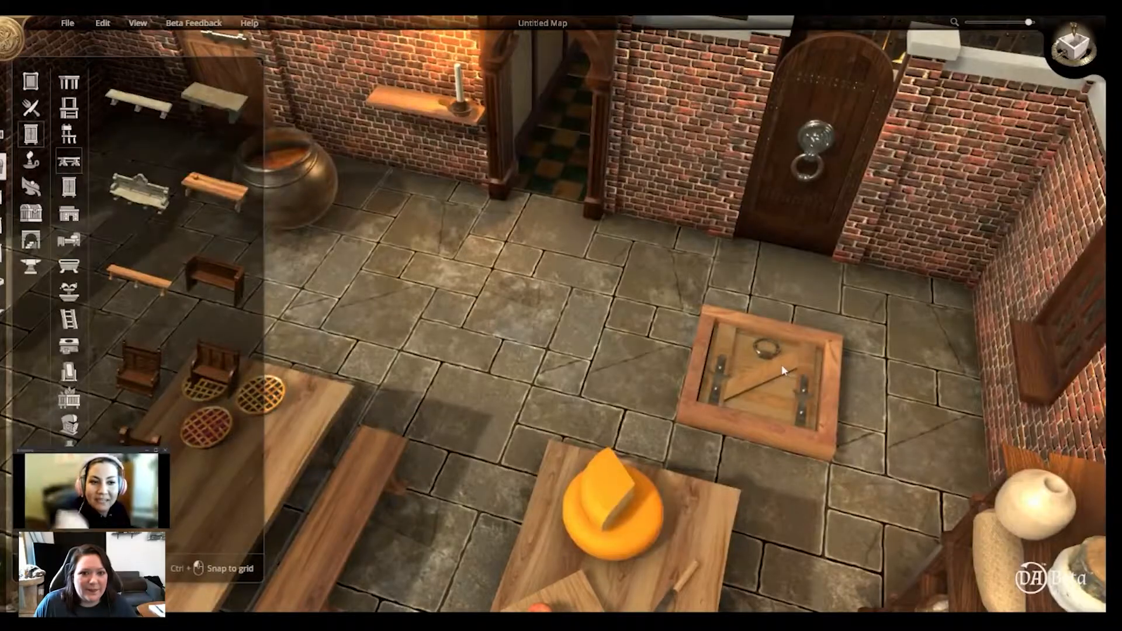
scroll(783, 370, down, 5)
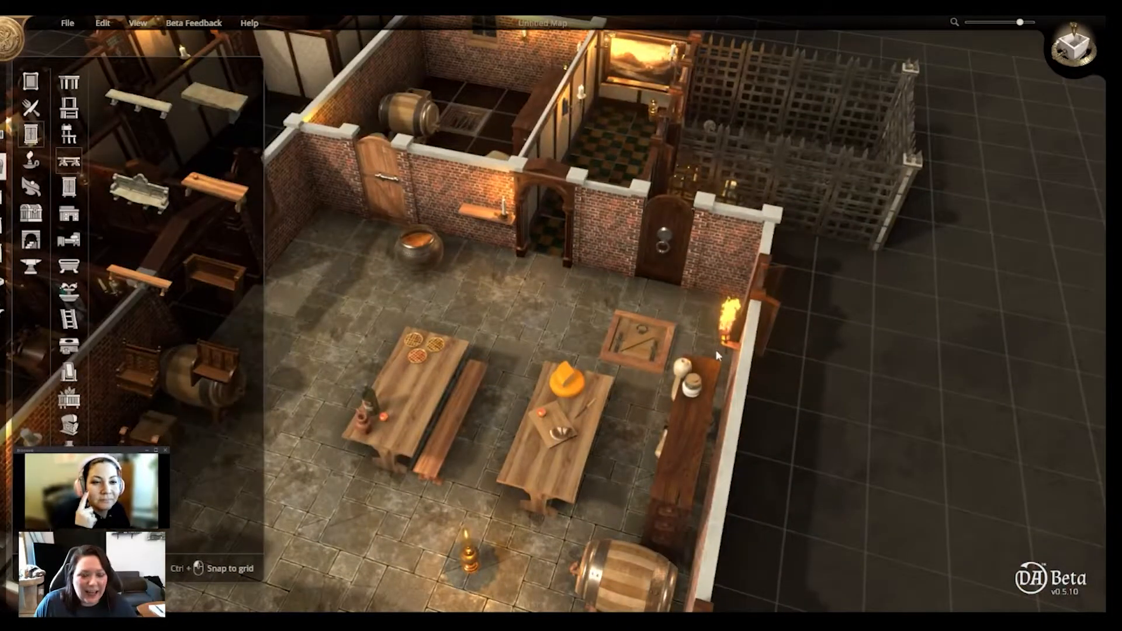
right_drag(708, 340, 662, 292)
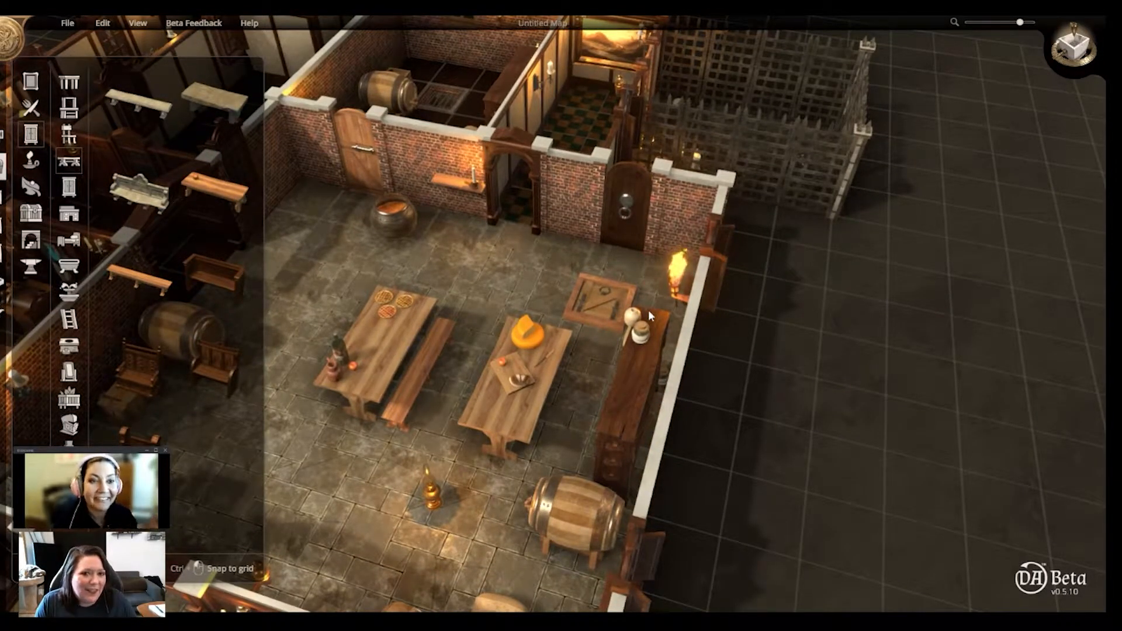
scroll(614, 303, down, 1)
right_drag(486, 296, 530, 297)
scroll(555, 288, up, 1)
middle_drag(555, 289, 534, 258)
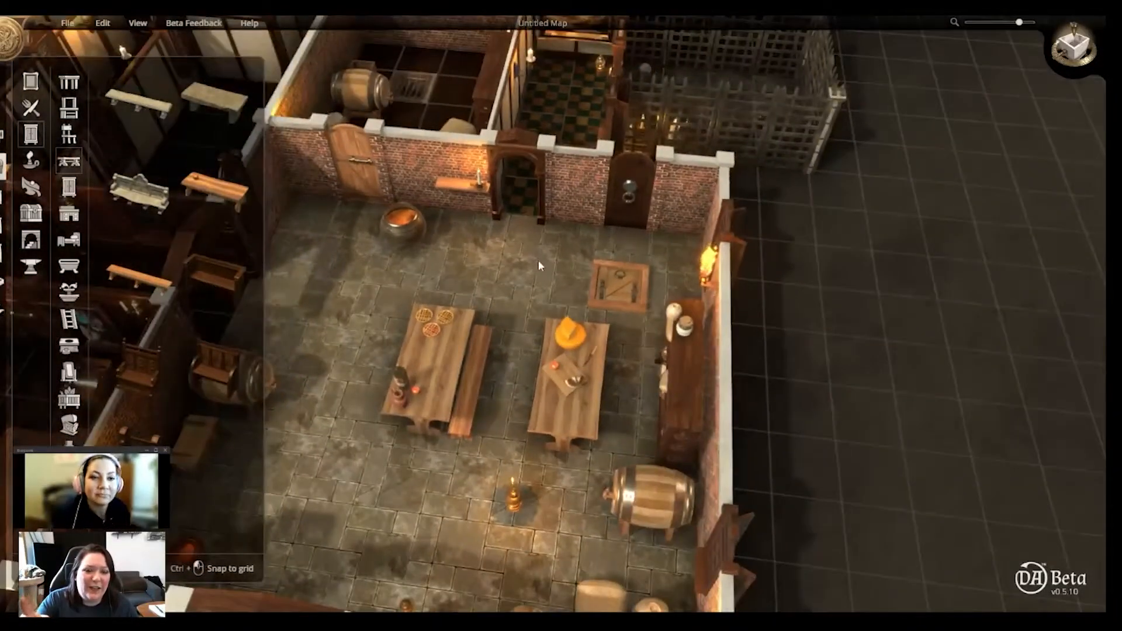
scroll(537, 260, down, 2)
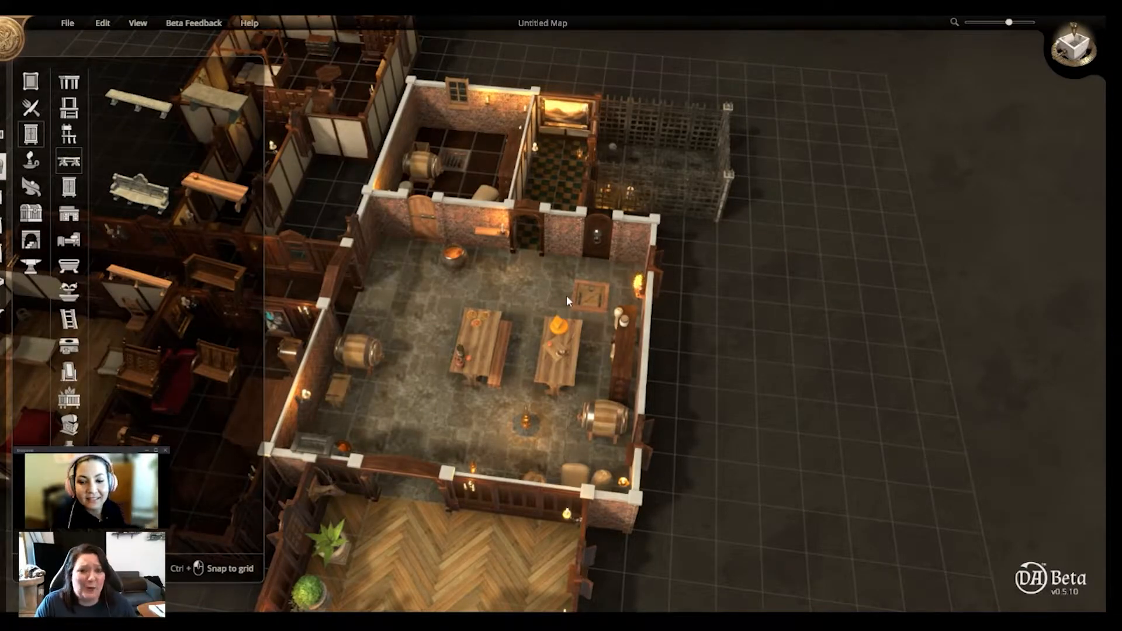
middle_drag(595, 281, 585, 351)
Inspect how the kitchen connects to the pantry, checkered hallway and barred cell from several angles
scroll(588, 312, down, 5)
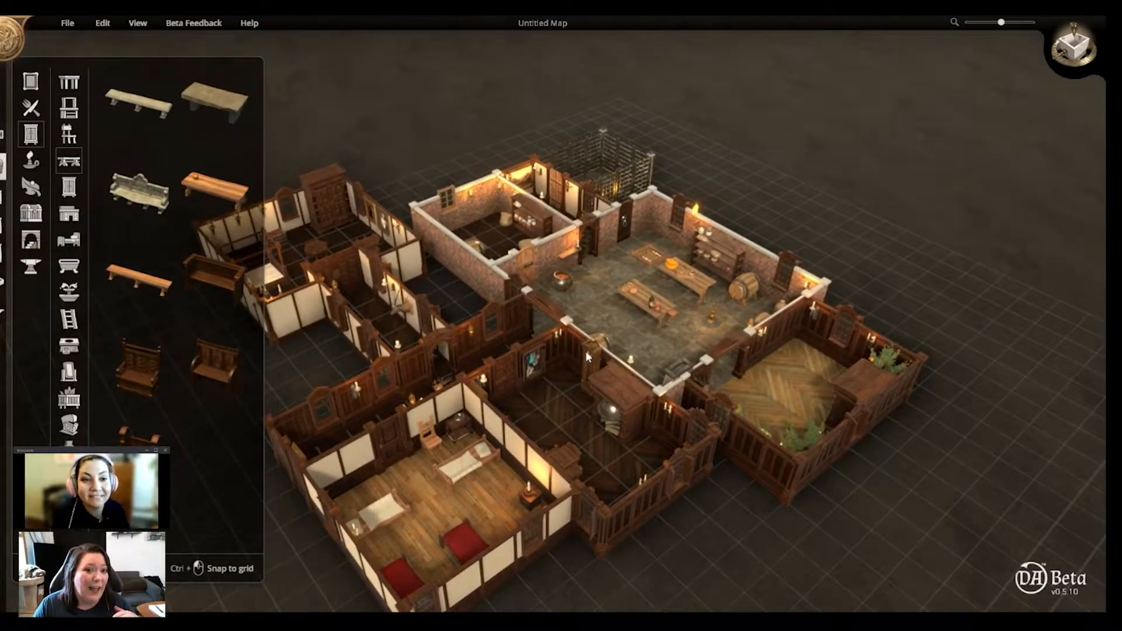
scroll(611, 357, up, 1)
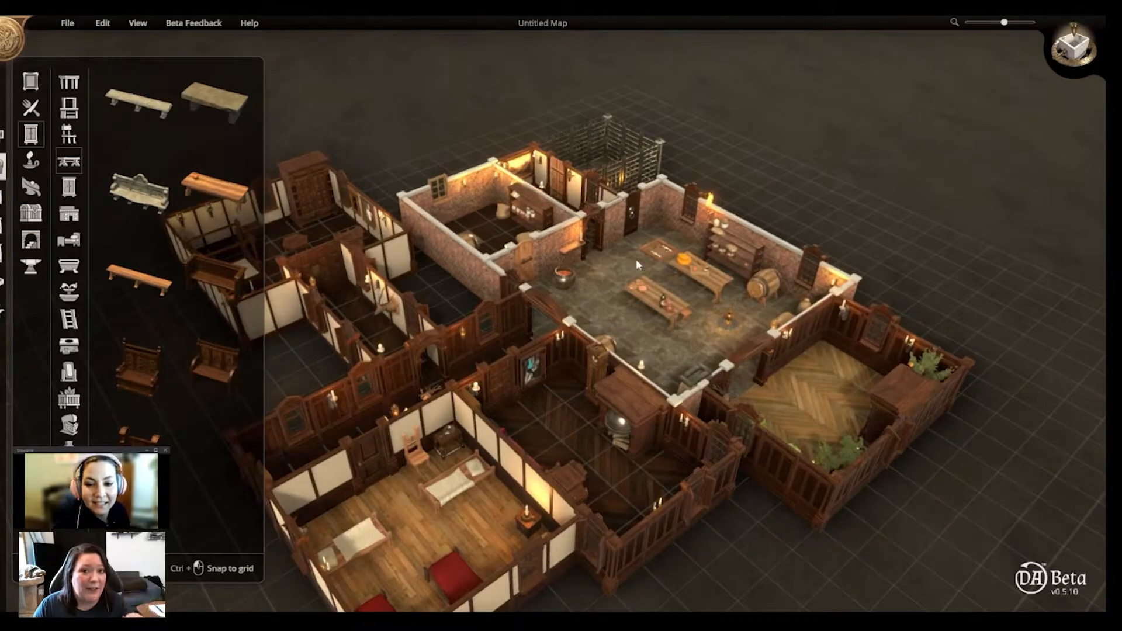
right_drag(656, 250, 617, 345)
middle_drag(713, 264, 490, 317)
scroll(608, 316, up, 2)
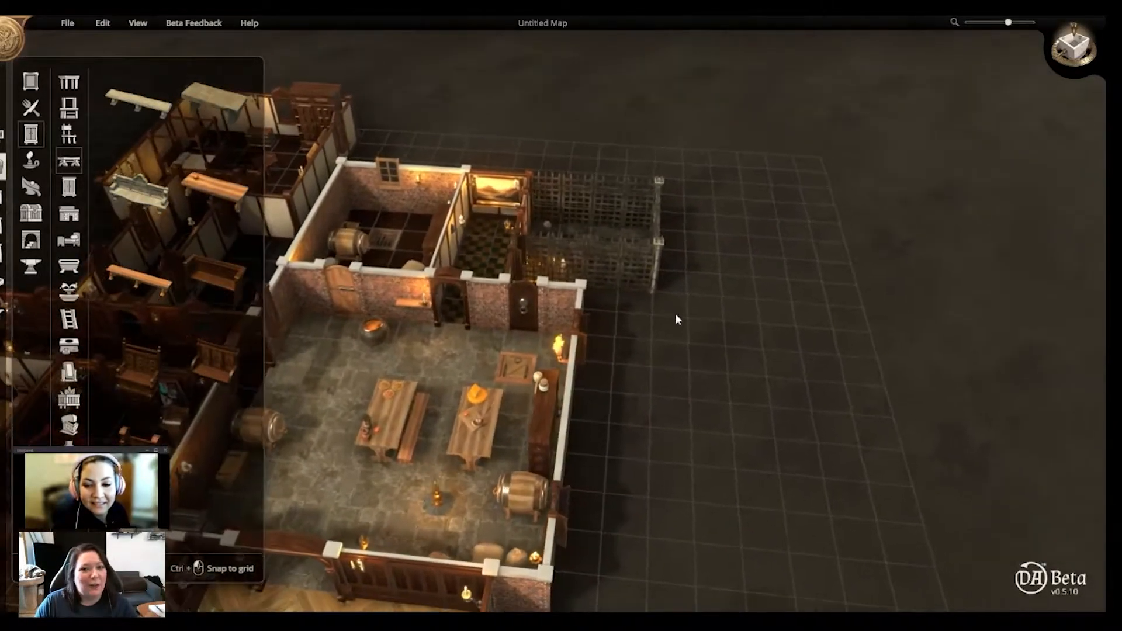
right_drag(638, 329, 645, 354)
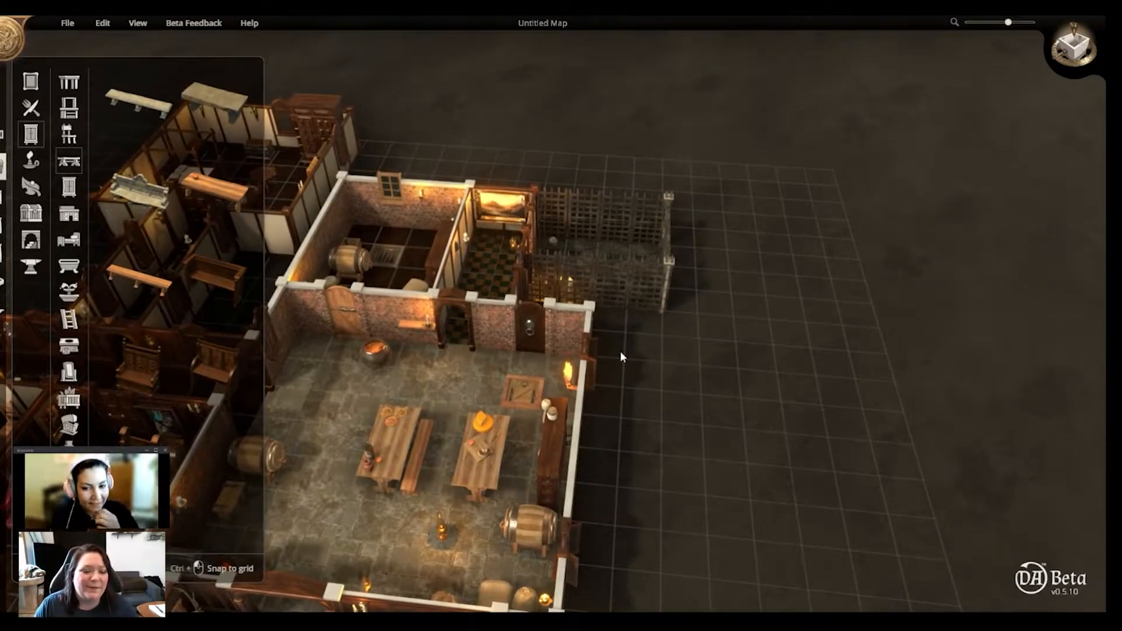
middle_drag(626, 334, 525, 435)
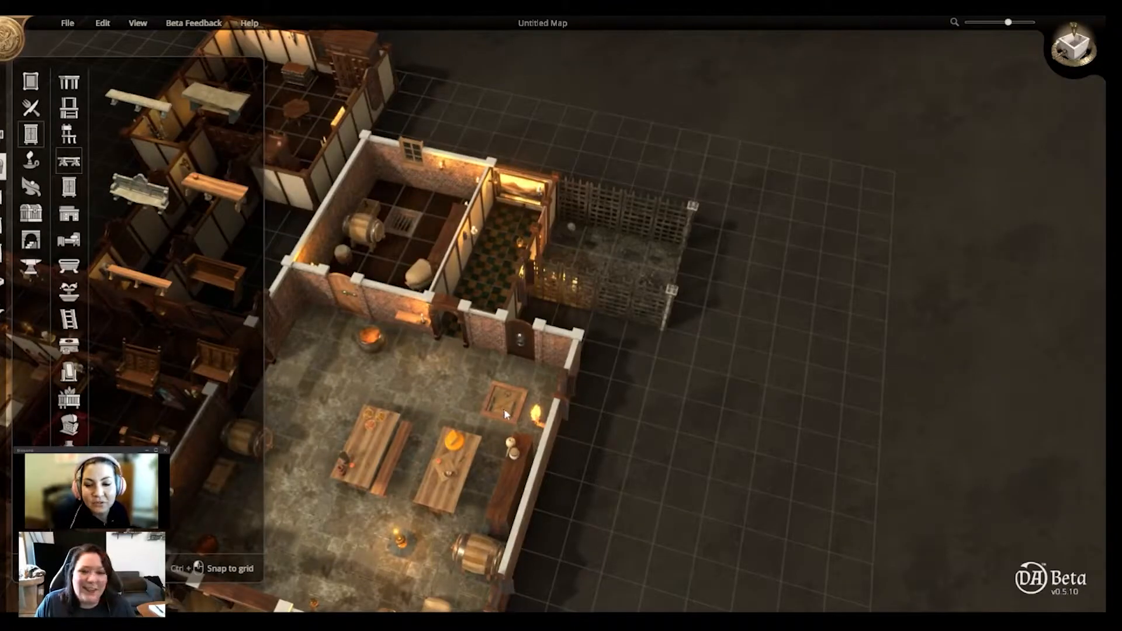
scroll(508, 416, down, 1)
right_drag(598, 385, 640, 387)
middle_drag(629, 378, 597, 346)
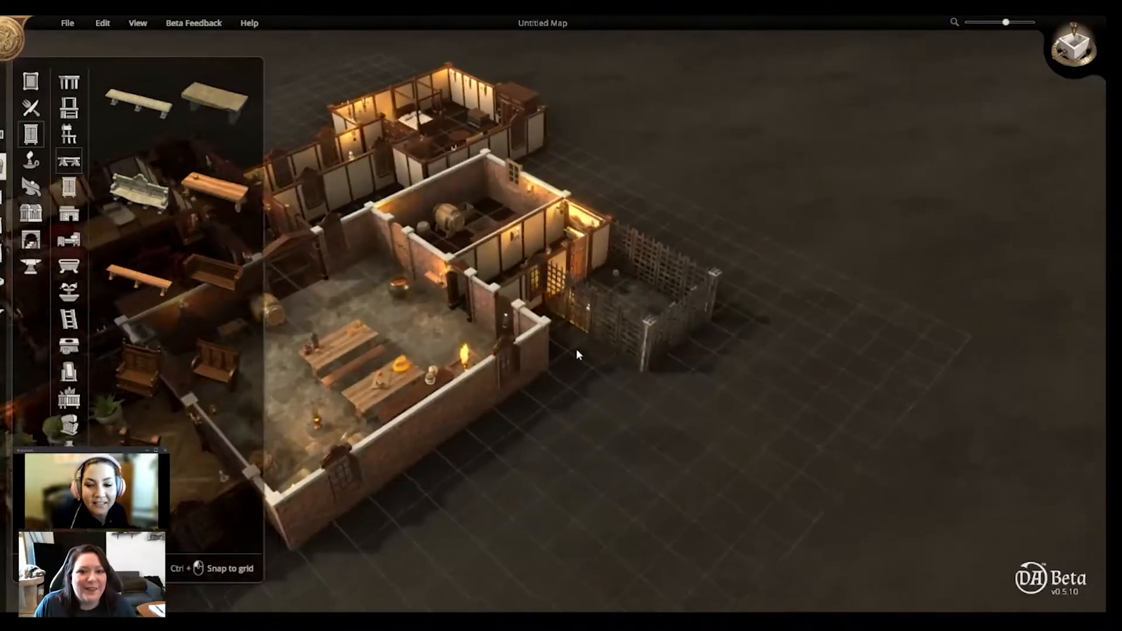
scroll(584, 352, up, 1)
scroll(588, 350, down, 1)
scroll(584, 358, up, 2)
right_drag(576, 379, 976, 331)
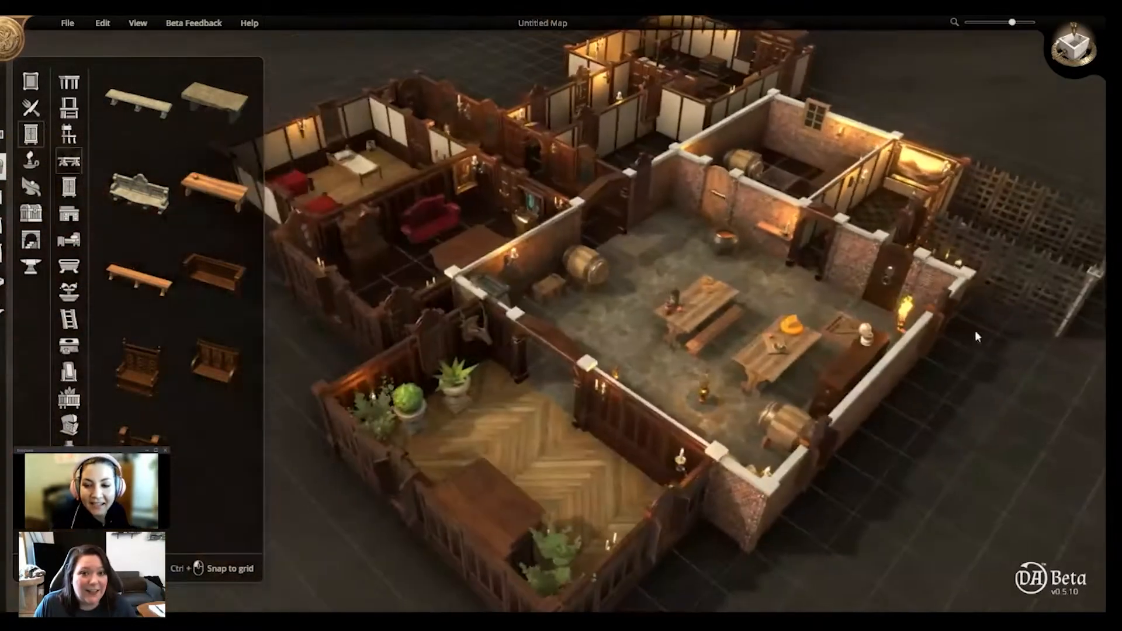
Review the bedrooms, connecting hallways and red-sofa sitting room from different sides of the mansion
scroll(614, 295, down, 2)
right_drag(596, 279, 644, 350)
middle_drag(645, 349, 822, 360)
right_drag(742, 279, 766, 395)
middle_drag(633, 320, 528, 318)
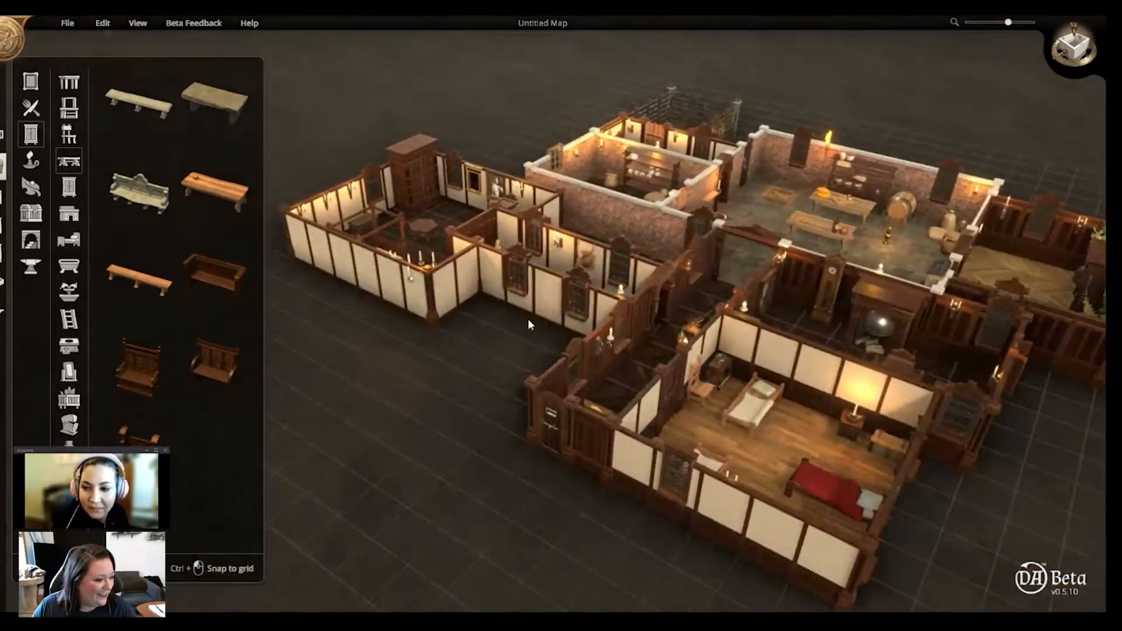
middle_drag(699, 278, 472, 325)
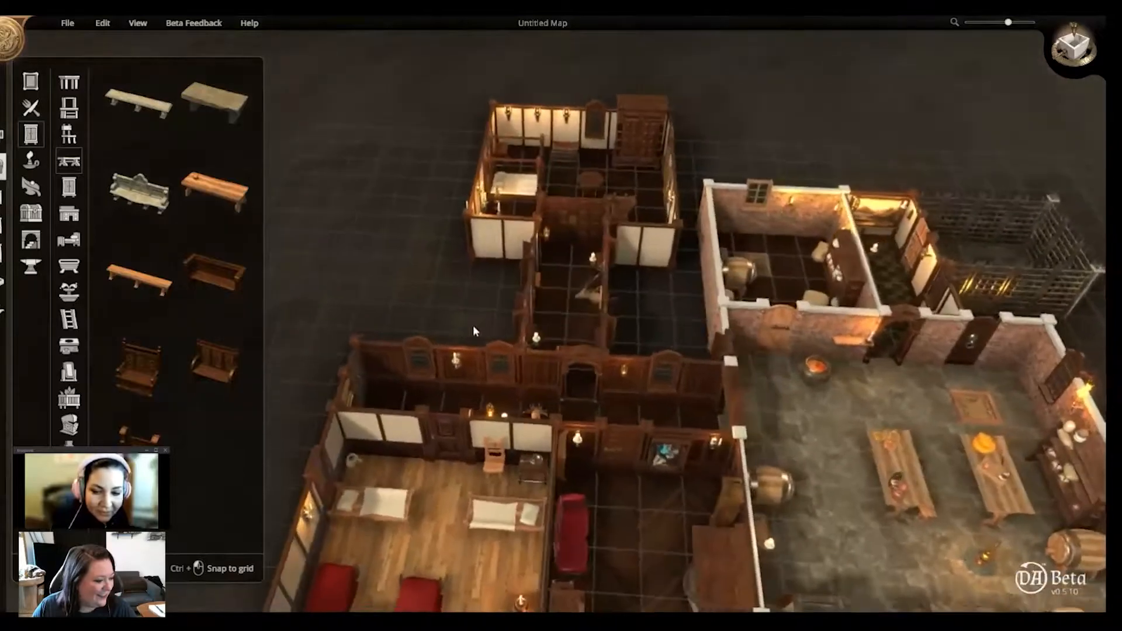
right_drag(826, 345, 566, 386)
middle_drag(566, 386, 362, 295)
right_drag(672, 246, 860, 259)
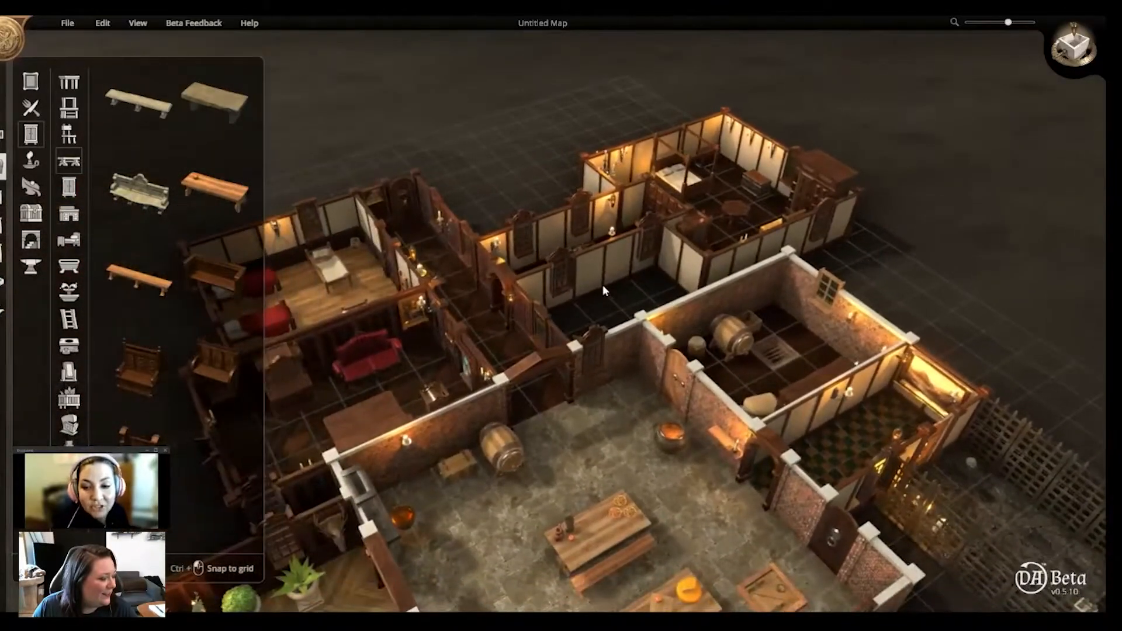
scroll(603, 287, up, 1)
right_drag(634, 303, 774, 290)
middle_drag(613, 335, 762, 323)
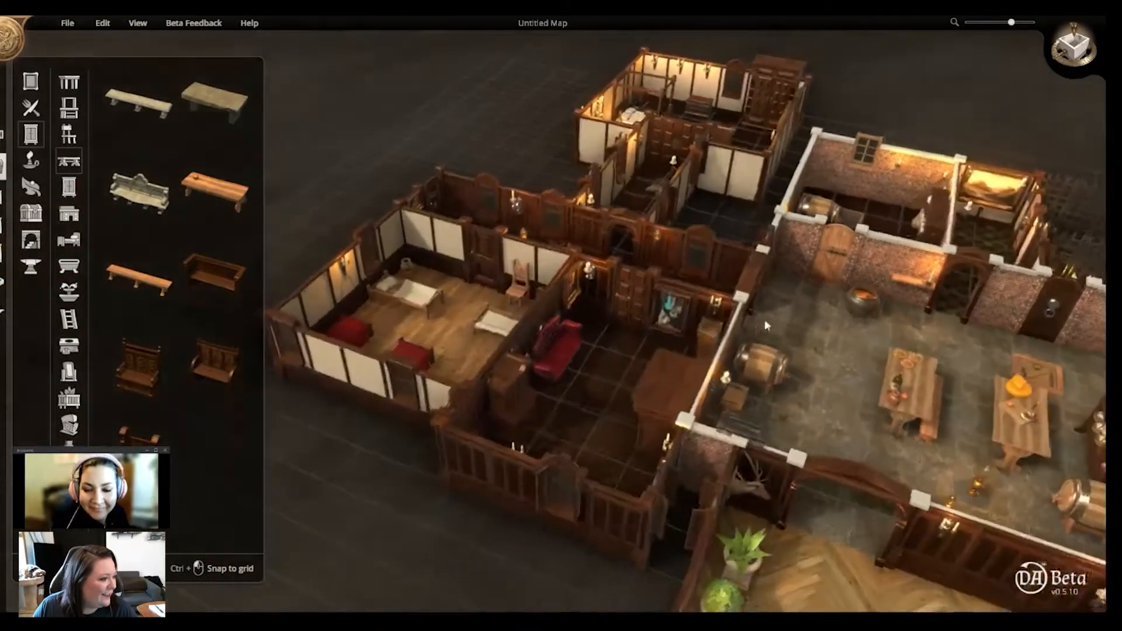
scroll(762, 325, down, 1)
scroll(742, 323, down, 1)
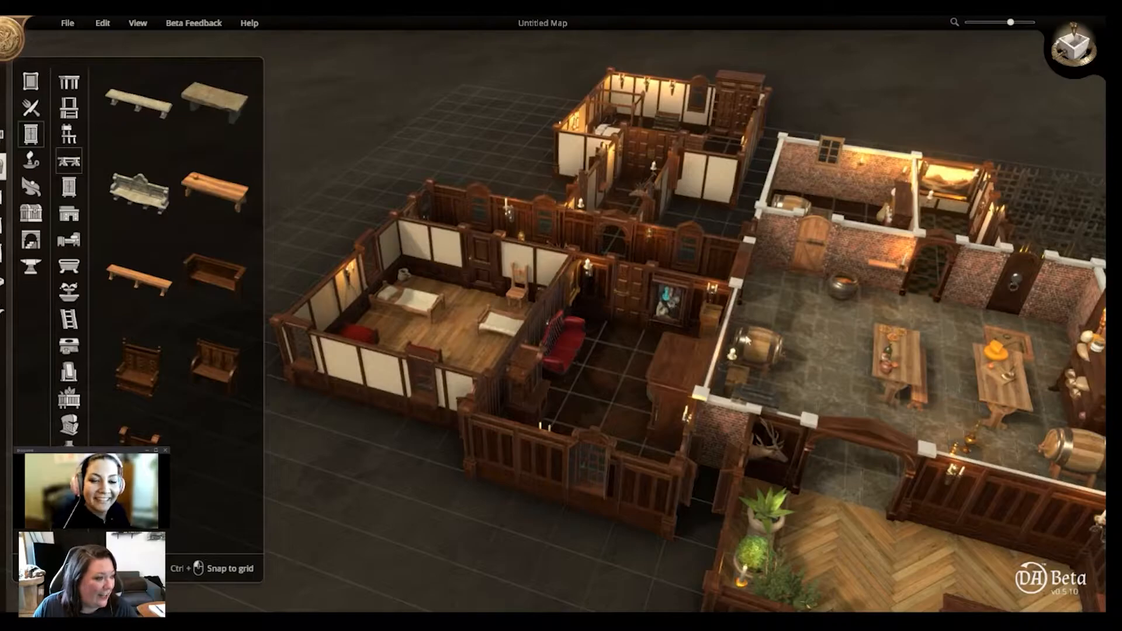
scroll(818, 345, down, 2)
right_drag(694, 335, 760, 338)
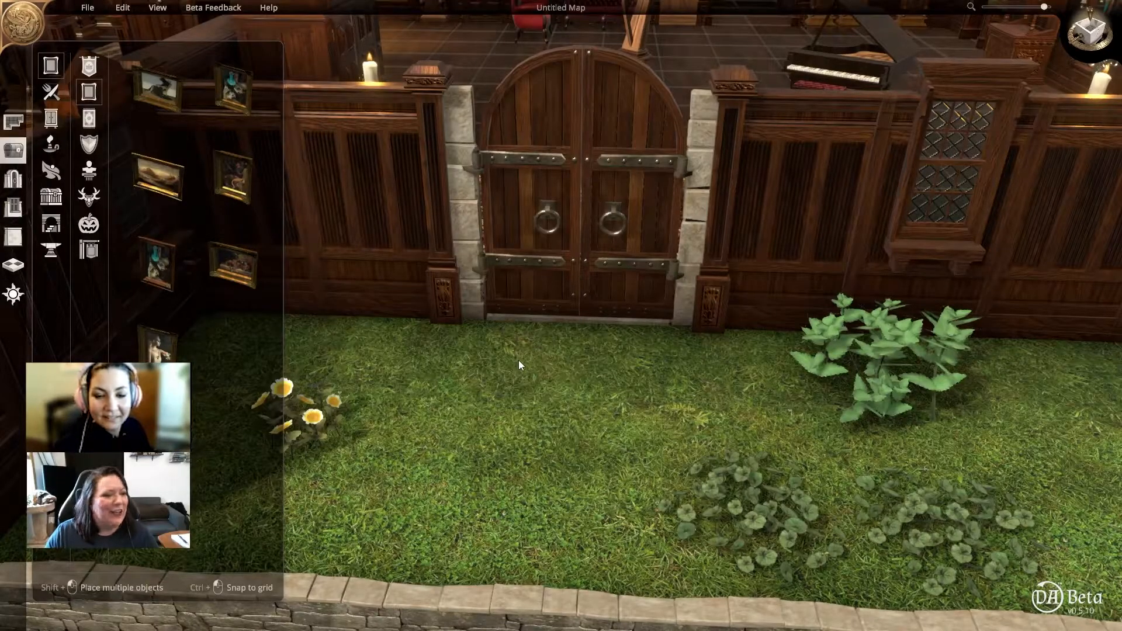
Examine the second mansion's arched double-door entrance, planted lawn and patterned entry rug
scroll(518, 360, down, 5)
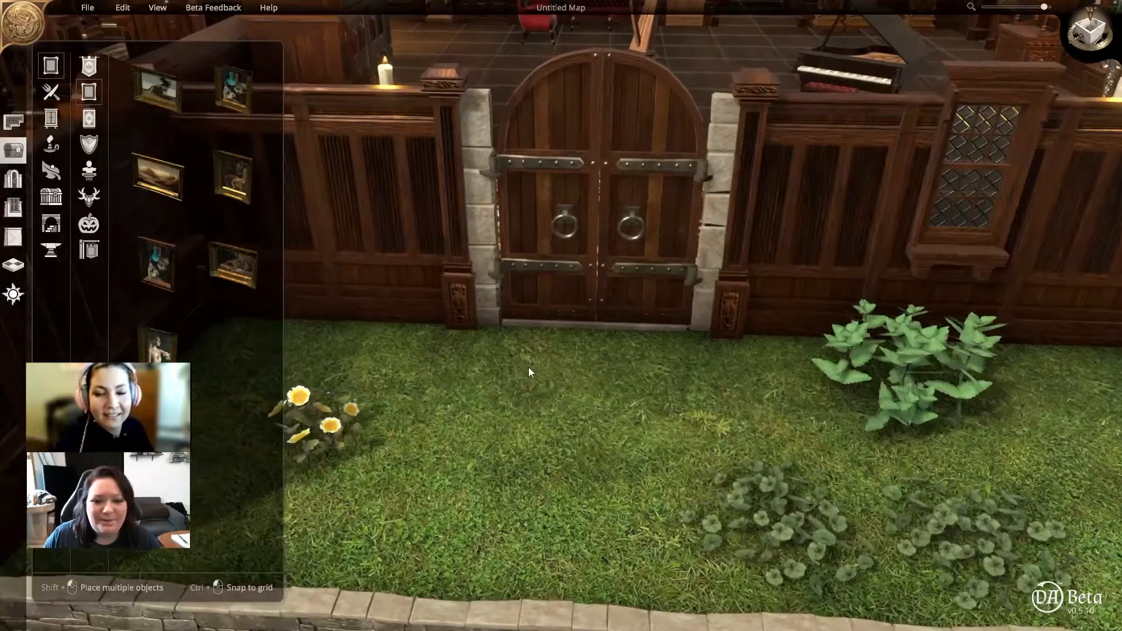
scroll(570, 271, up, 5)
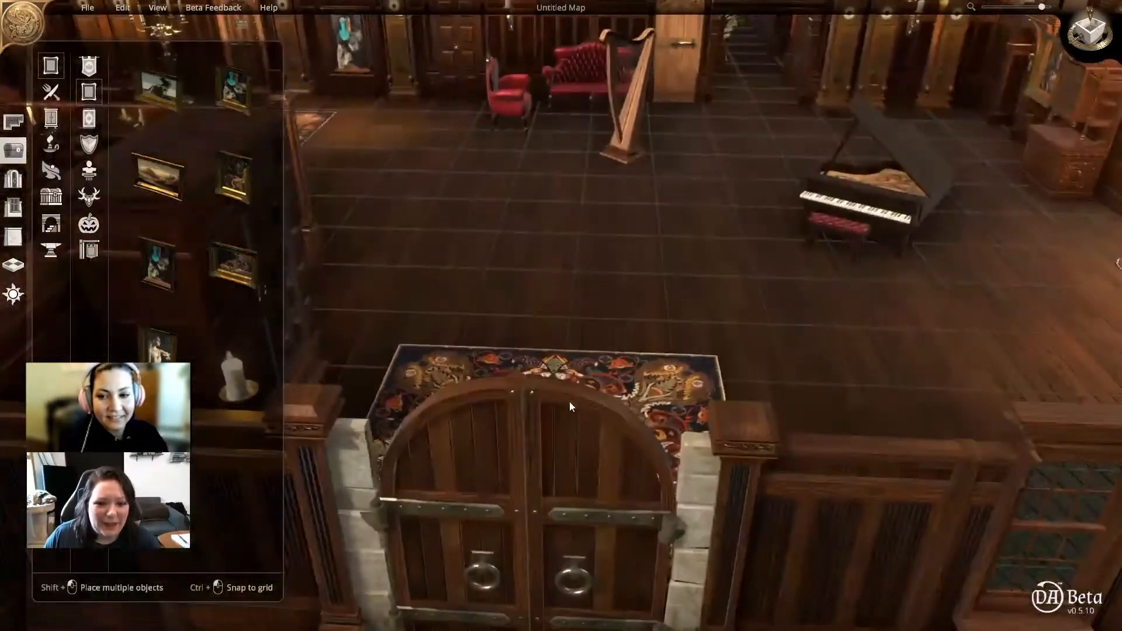
scroll(596, 451, down, 1)
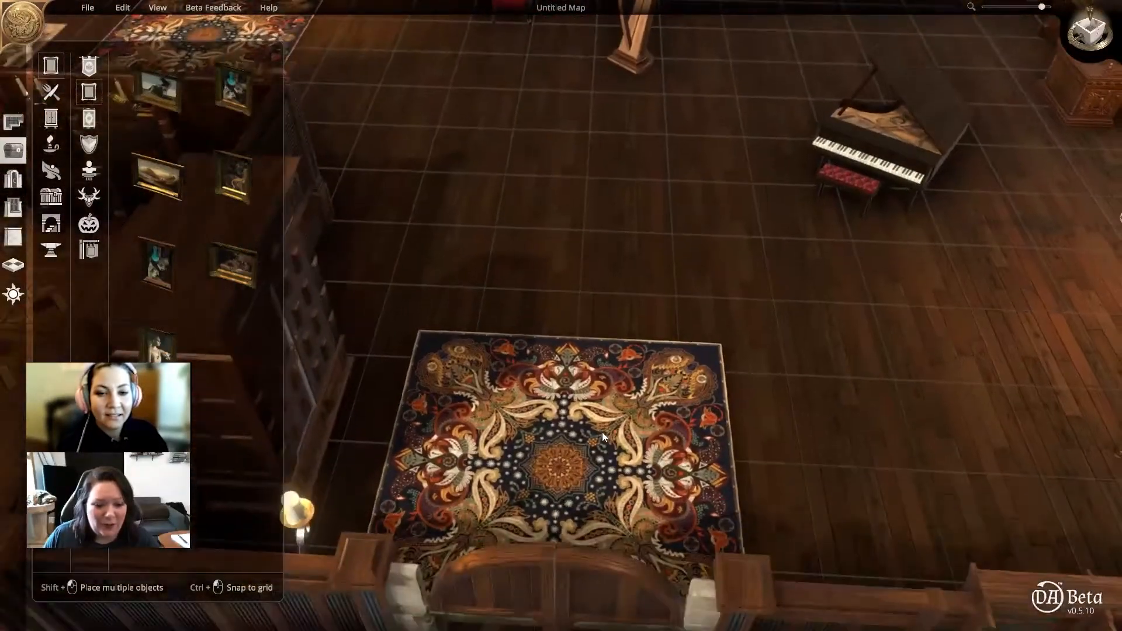
middle_drag(602, 433, 610, 478)
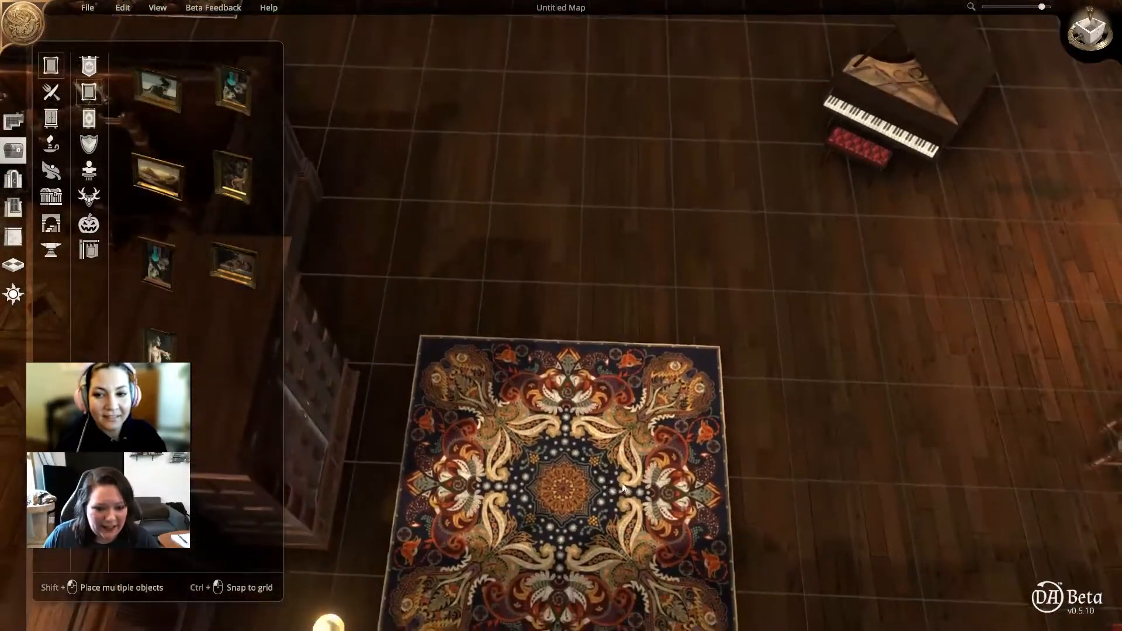
right_drag(614, 479, 632, 399)
scroll(631, 404, up, 2)
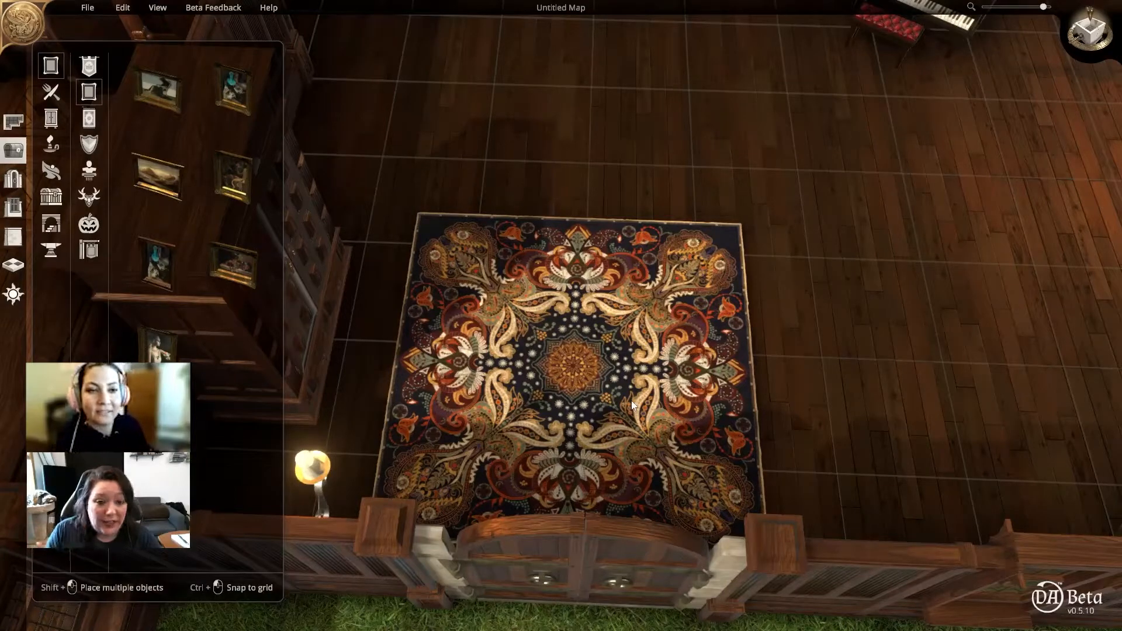
middle_drag(665, 423, 840, 335)
right_drag(797, 178, 768, 338)
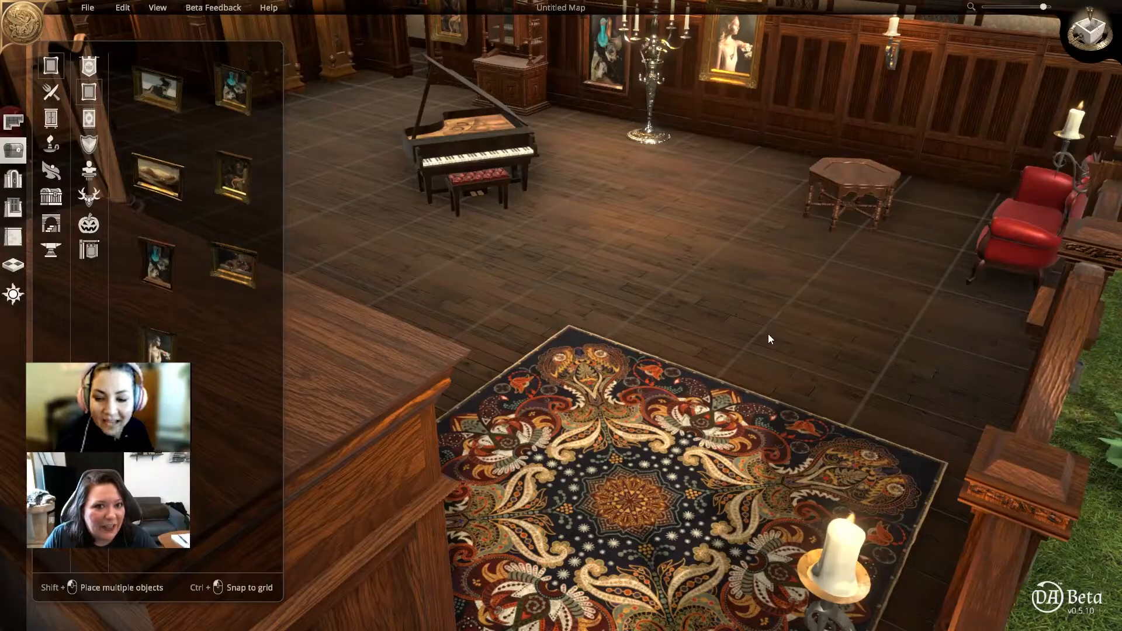
Inspect the entrance hall's grand piano, harp, candelabra, red seating, paintings and grandfather clocks from several angles
mouse_move(659, 241)
middle_down()
mouse_move(688, 272)
mouse_move(653, 246)
middle_up()
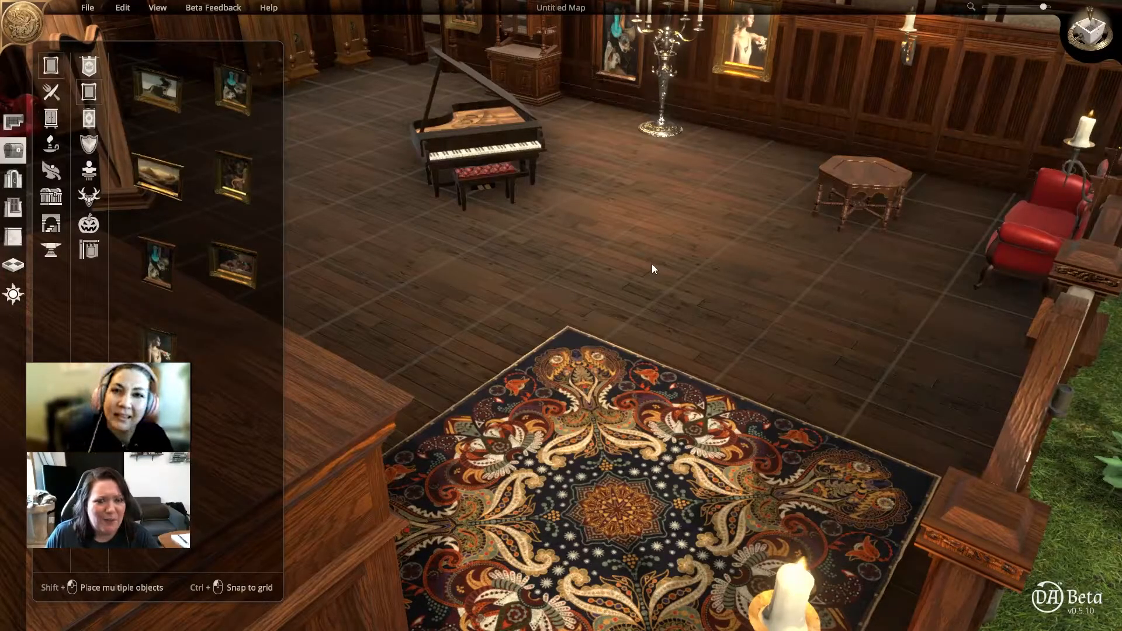
right_drag(700, 235, 698, 344)
middle_drag(697, 344, 871, 332)
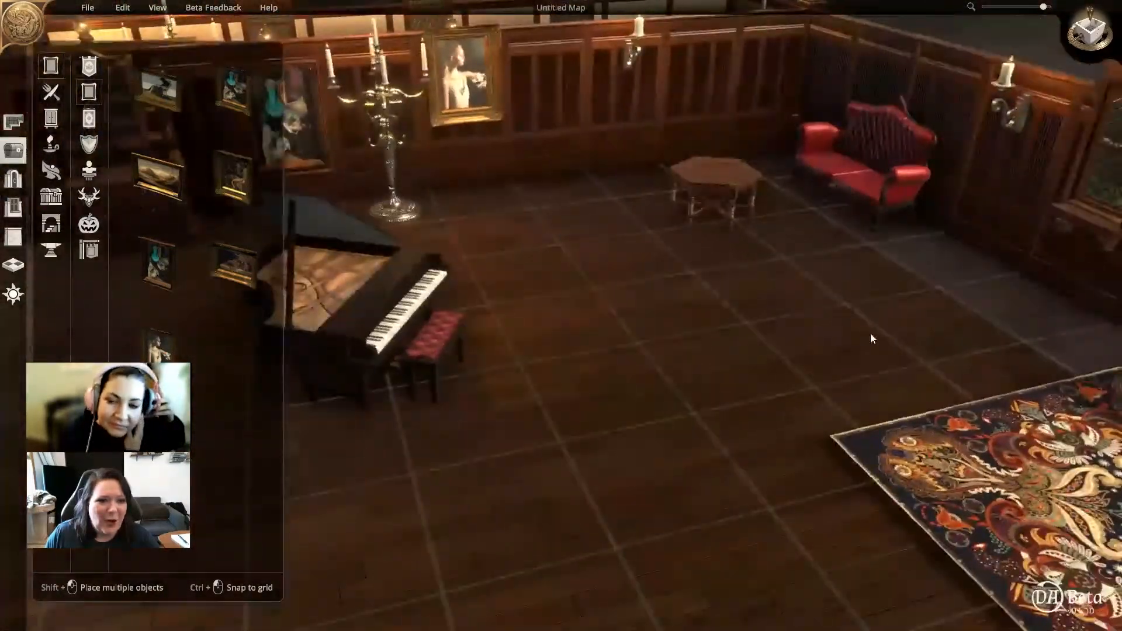
scroll(865, 327, up, 3)
right_drag(854, 318, 682, 438)
middle_drag(684, 437, 529, 352)
right_drag(529, 352, 705, 283)
middle_drag(705, 283, 620, 291)
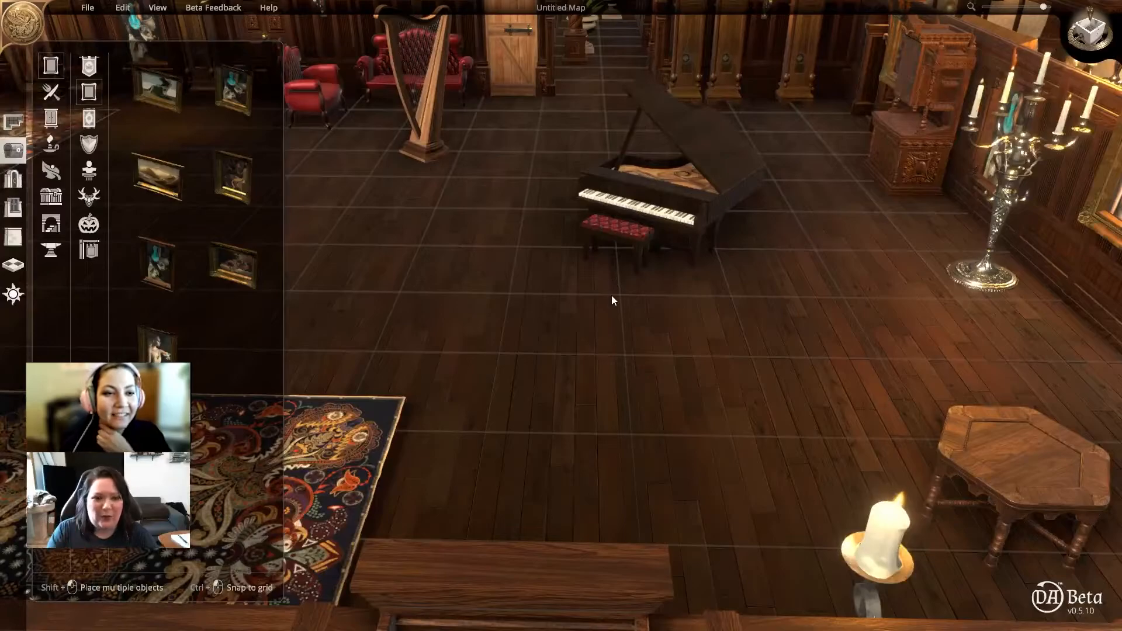
right_drag(611, 296, 659, 338)
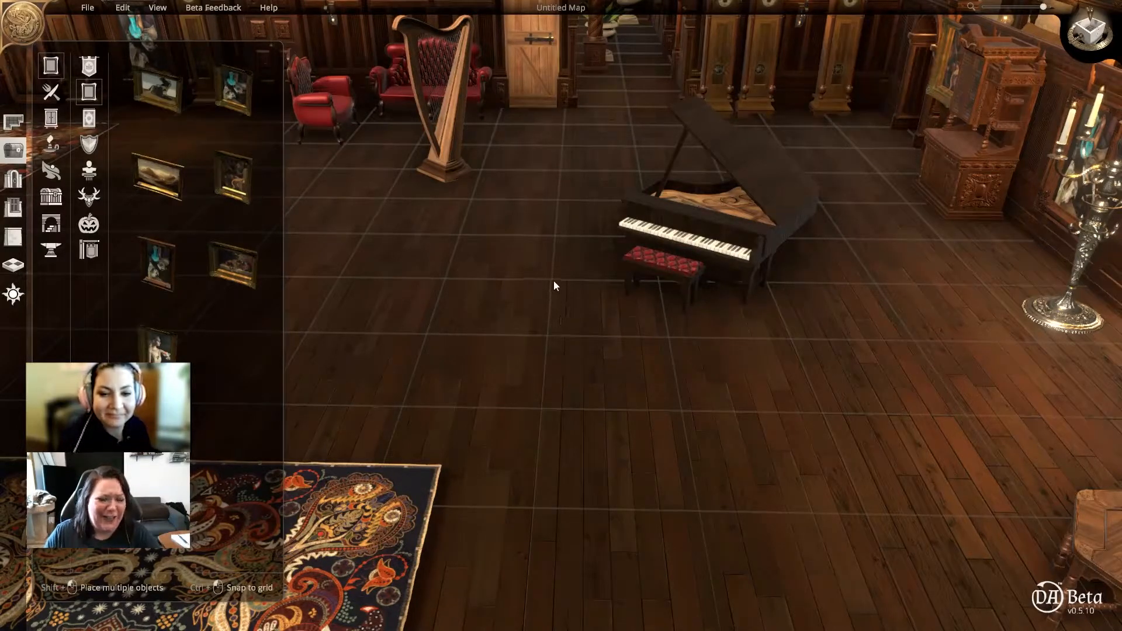
scroll(561, 295, up, 2)
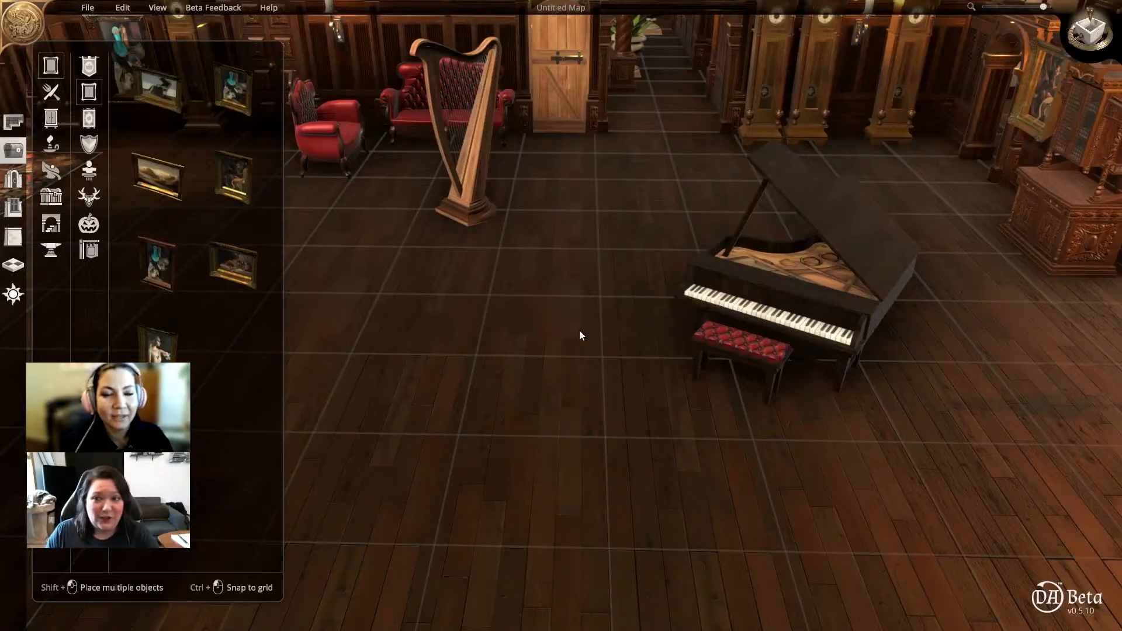
scroll(581, 266, up, 3)
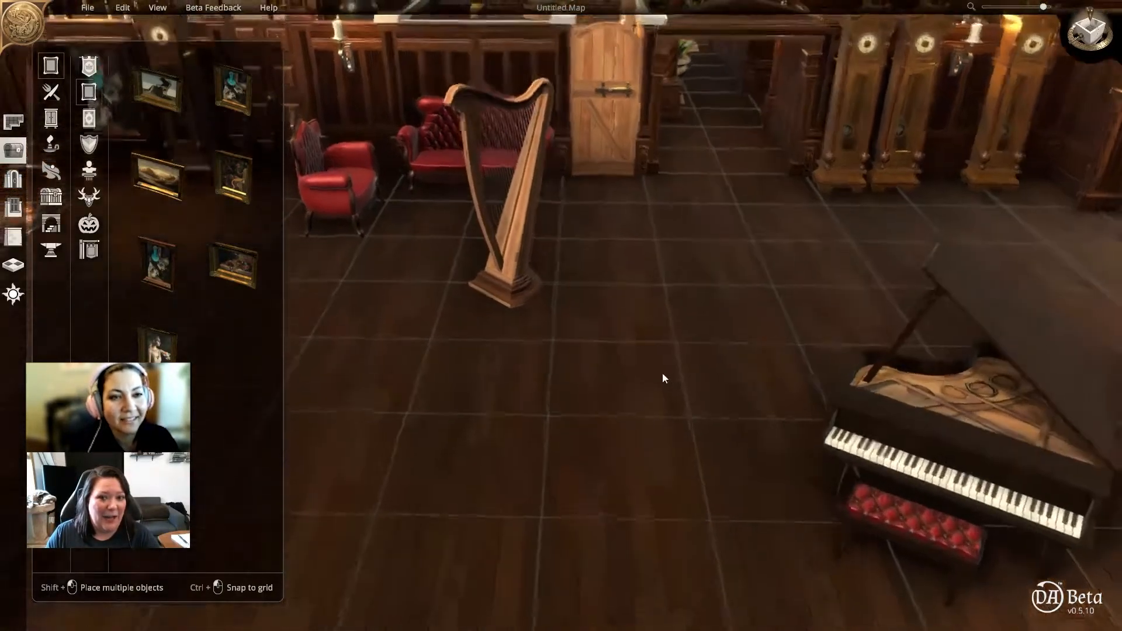
Examine the entrance hall's grandfather clocks, carved cabinet, silver candelabra and framed portraits up close
scroll(502, 280, down, 3)
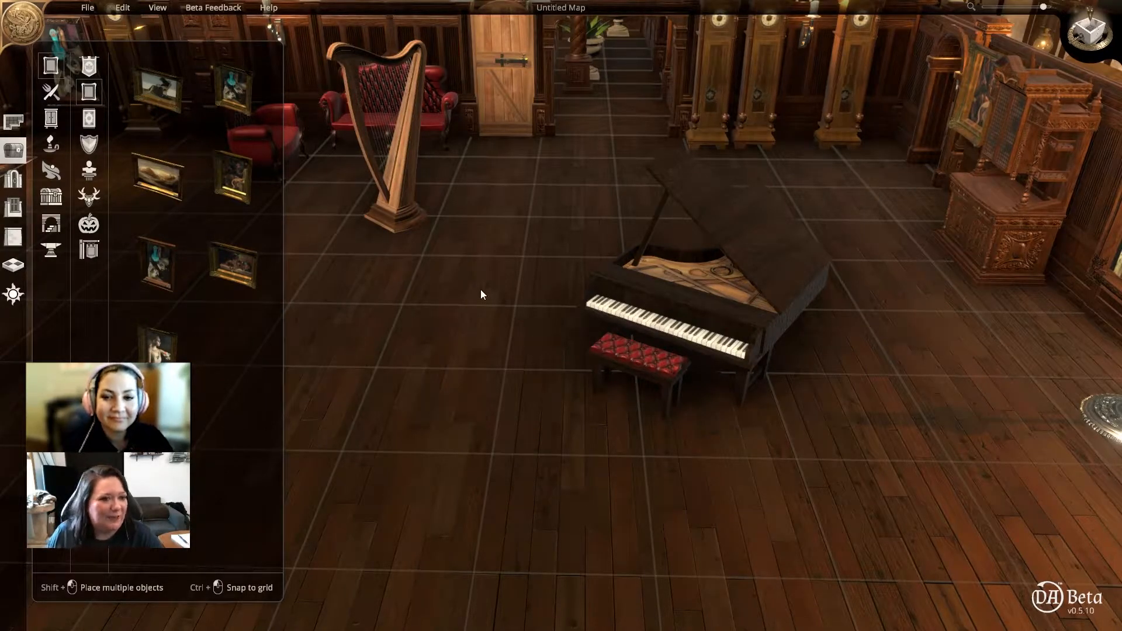
right_drag(656, 125, 502, 269)
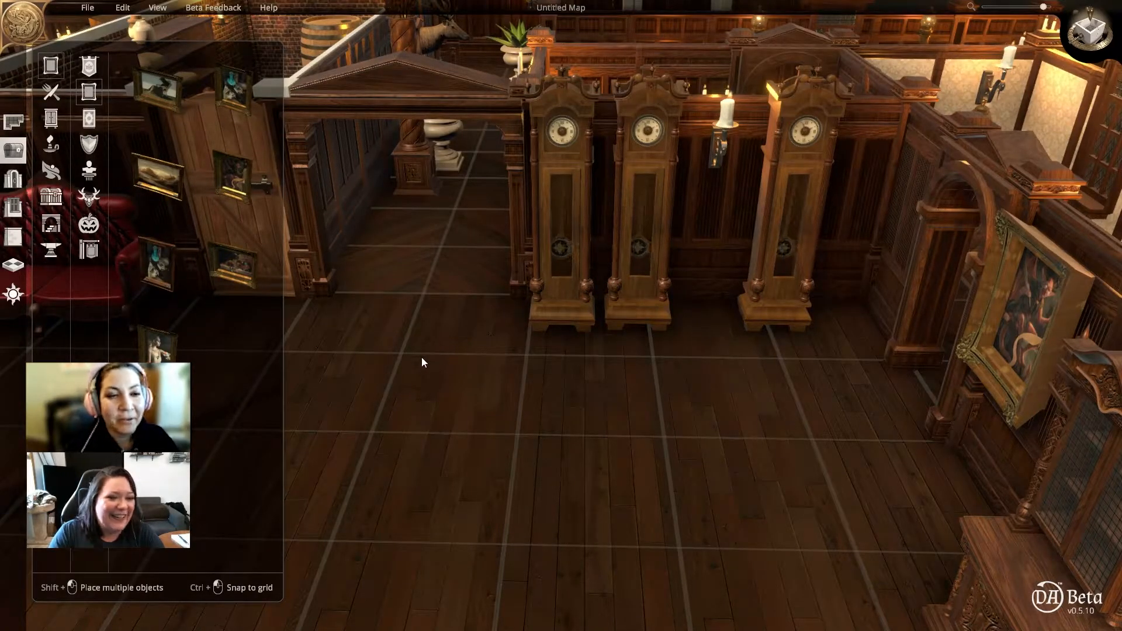
right_drag(524, 390, 652, 312)
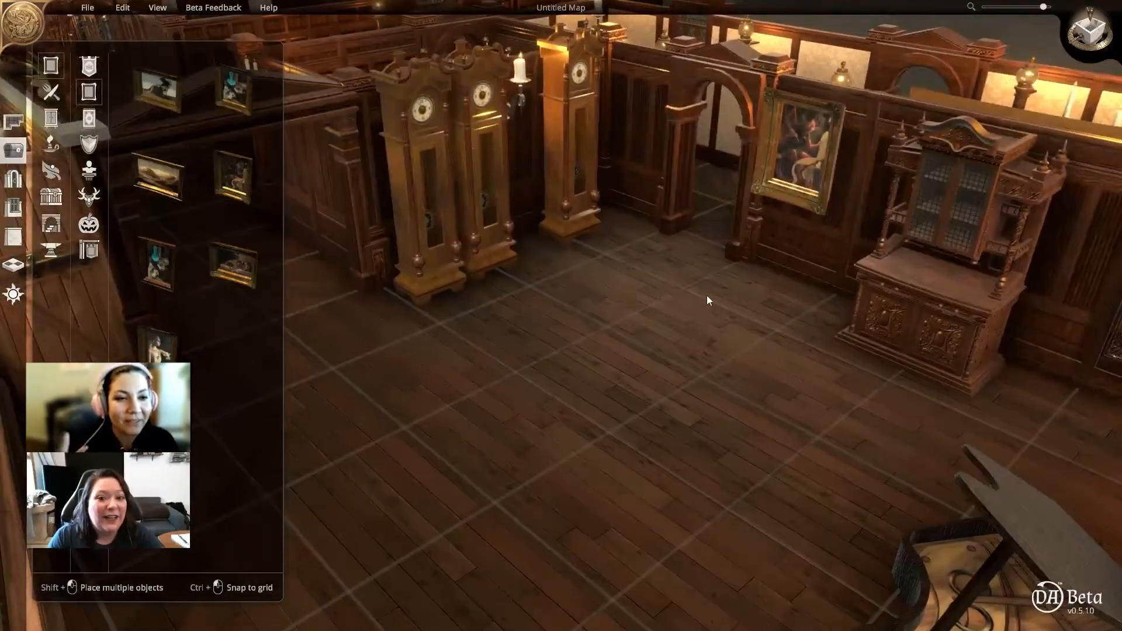
mouse_move(727, 290)
right_down()
mouse_move(592, 255)
mouse_move(477, 254)
mouse_move(623, 260)
mouse_move(485, 261)
mouse_move(578, 352)
right_up()
scroll(486, 263, up, 4)
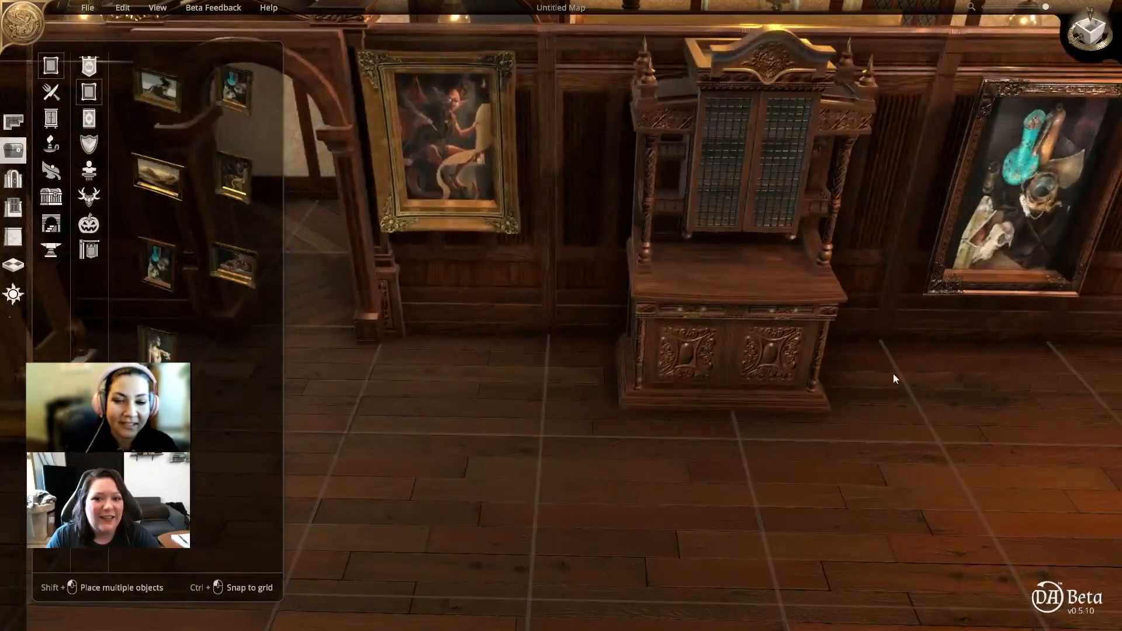
right_drag(965, 389, 357, 382)
right_drag(854, 353, 731, 419)
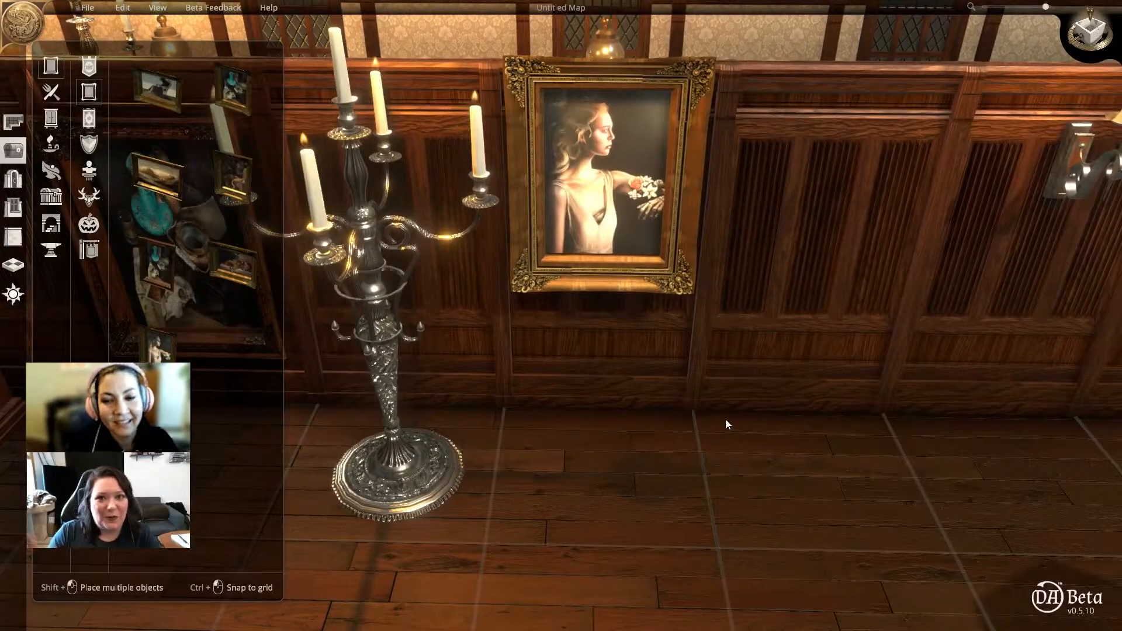
scroll(819, 427, up, 3)
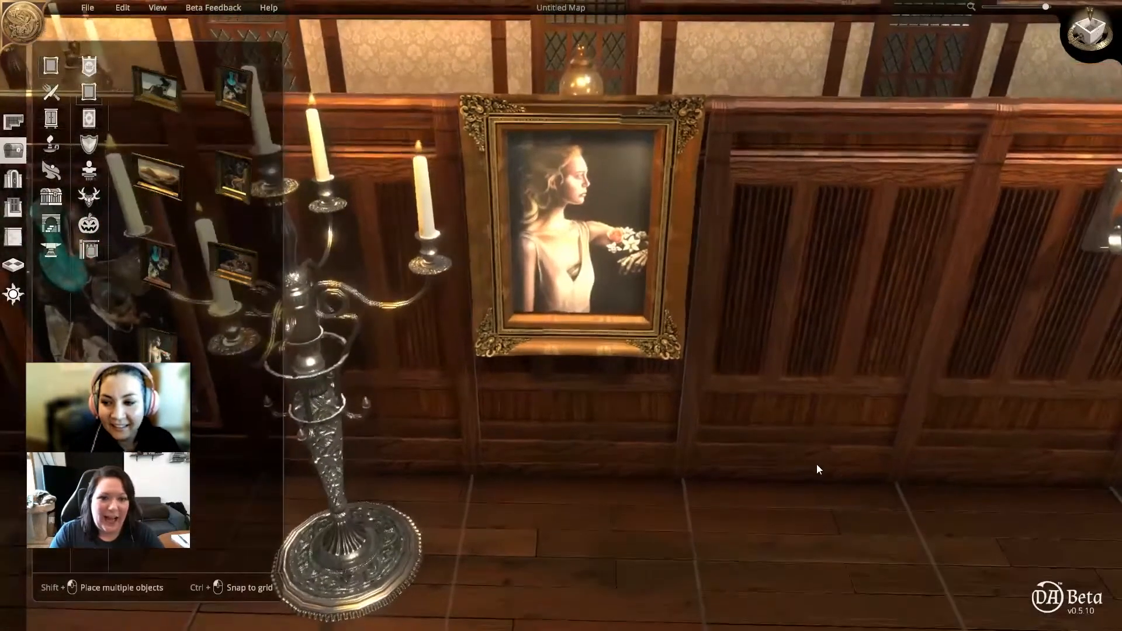
right_drag(771, 459, 773, 429)
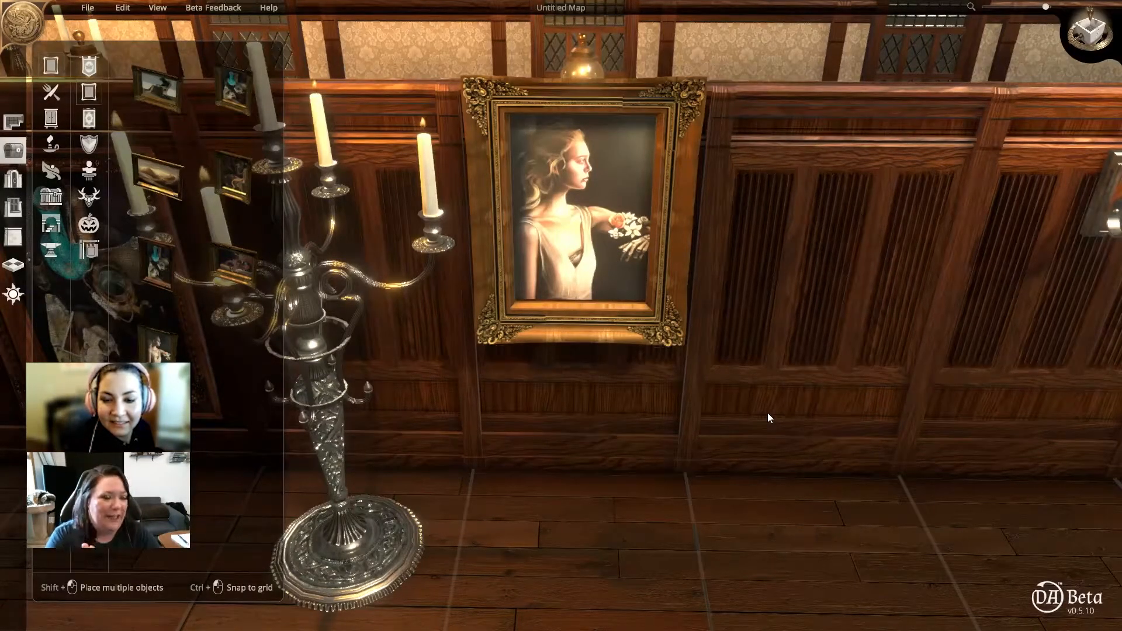
Survey the entrance hall from the red sofas to the large patterned rug and the clocks around the arched doorway
scroll(767, 413, down, 10)
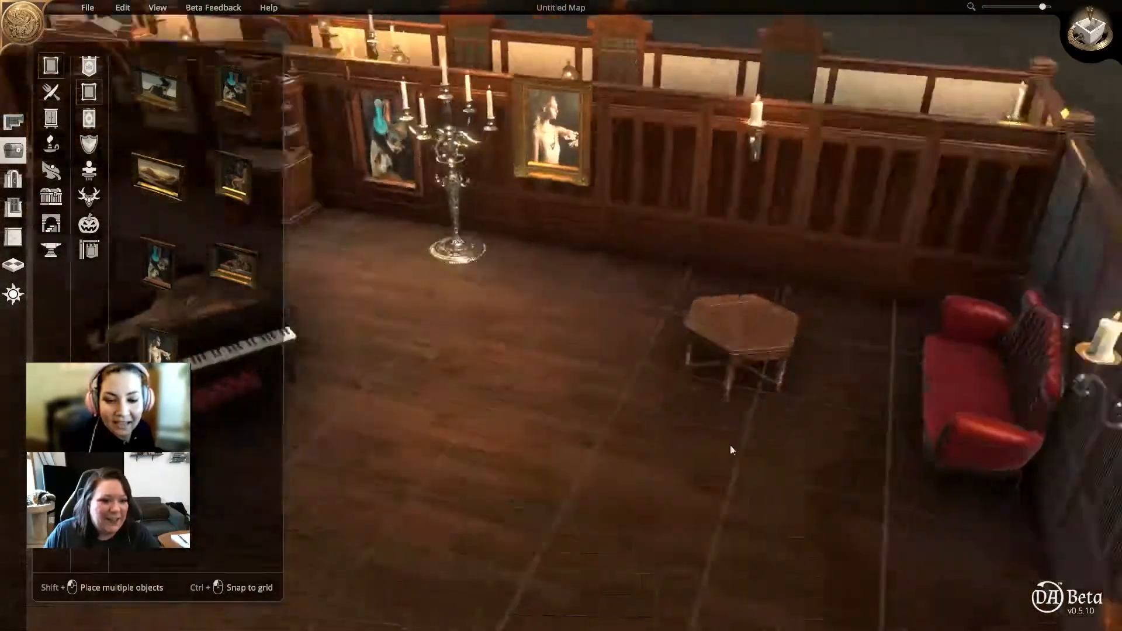
middle_drag(732, 450, 466, 335)
right_drag(466, 336, 912, 462)
right_drag(634, 318, 656, 421)
right_drag(782, 405, 545, 464)
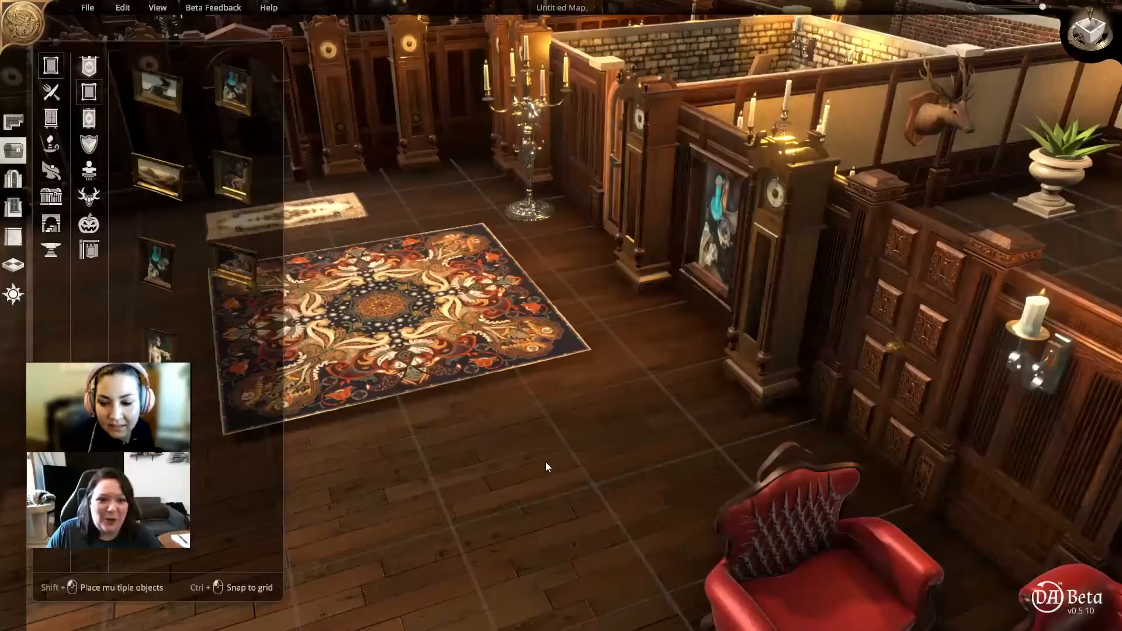
middle_drag(433, 306, 957, 462)
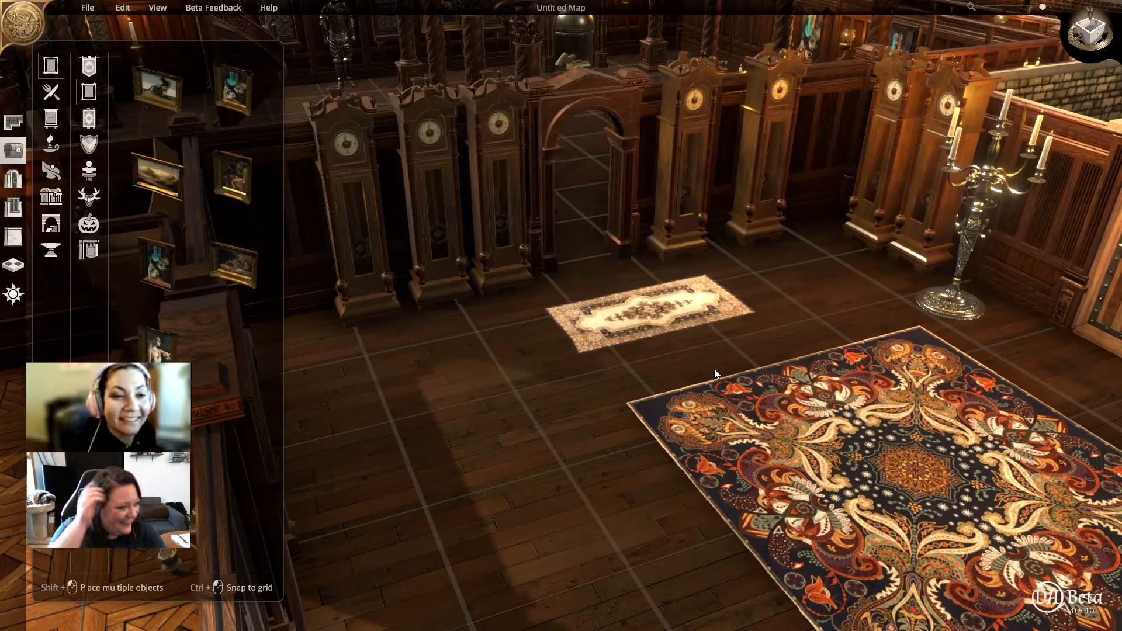
Rotate the brass microscope on the study's desk to face another direction
right_drag(714, 370, 630, 382)
scroll(629, 381, up, 3)
scroll(630, 381, up, 1)
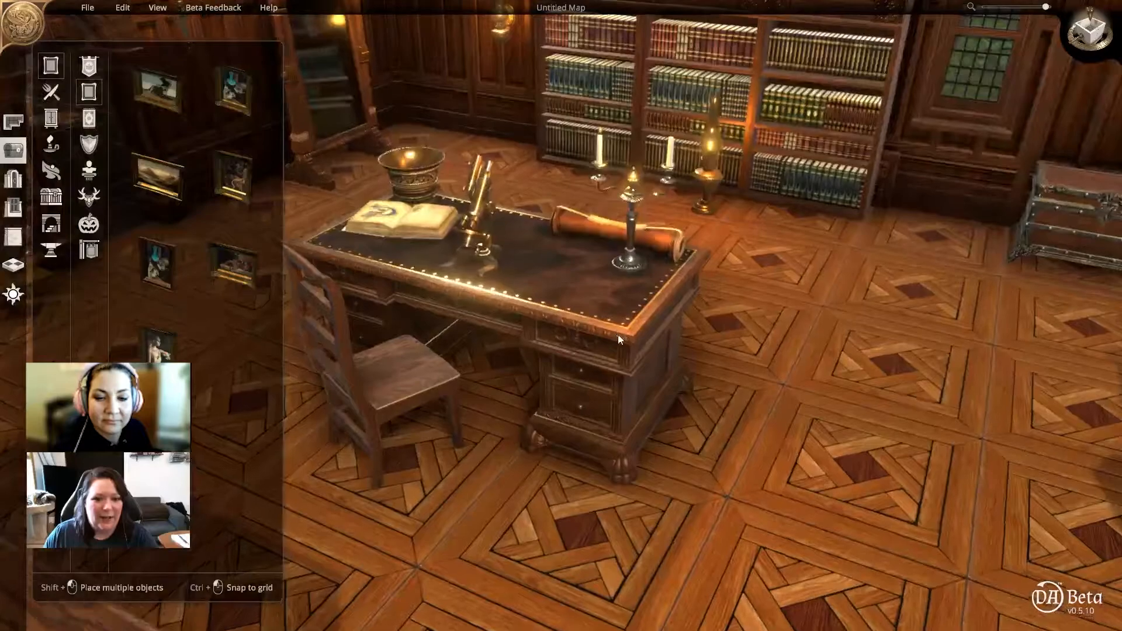
middle_drag(617, 332, 665, 405)
click(503, 335)
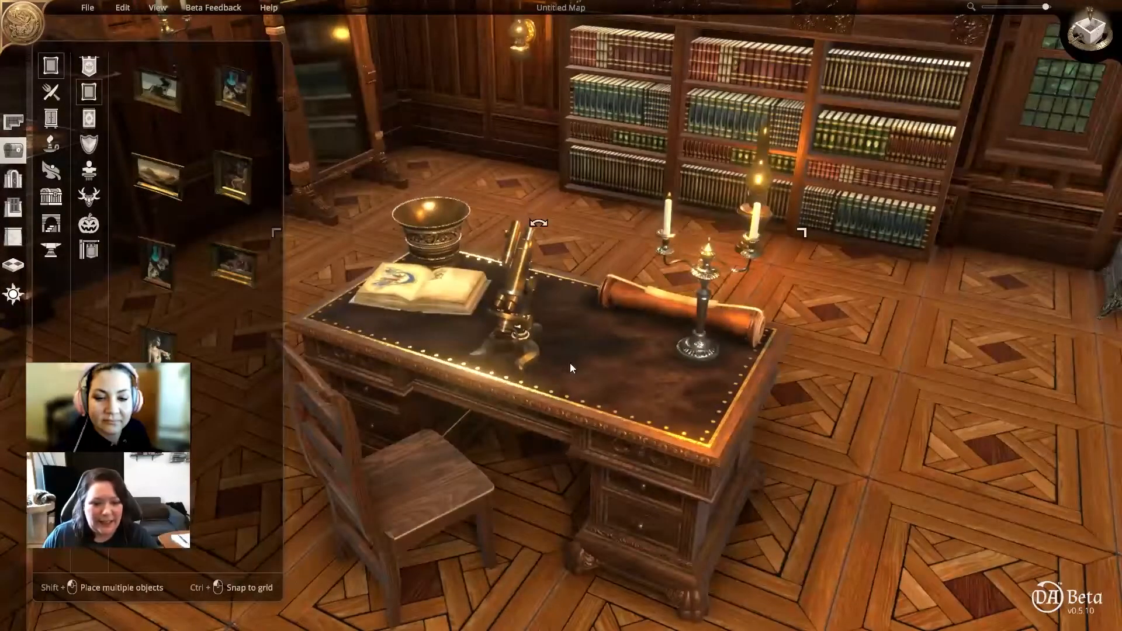
click(878, 445)
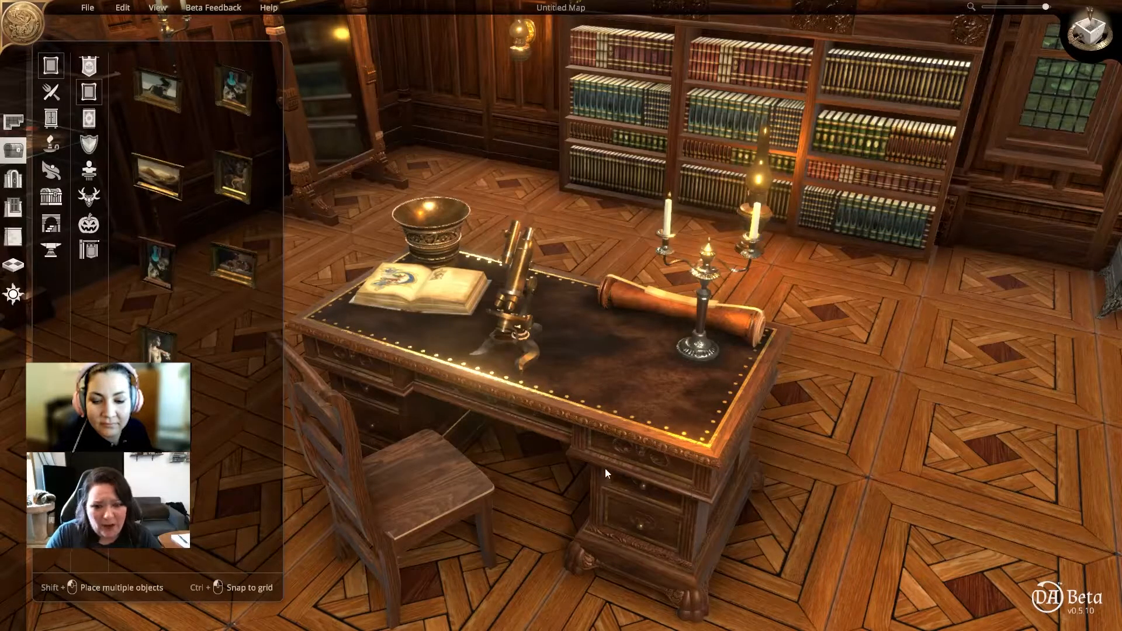
click(527, 341)
drag(508, 196, 498, 398)
click(875, 472)
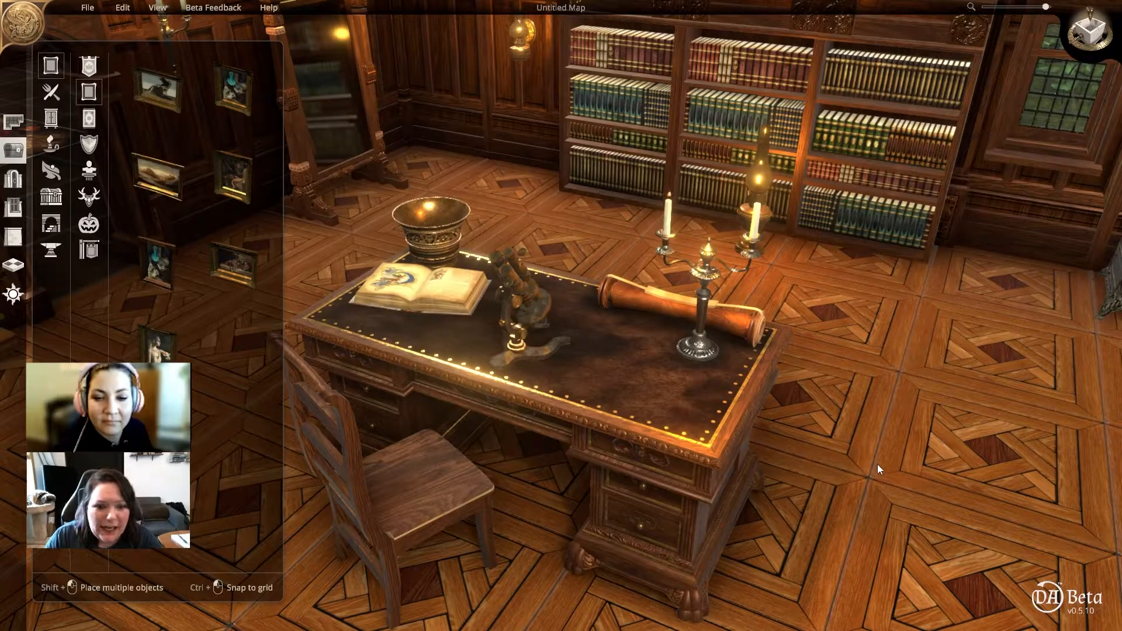
Inspect the study's desk, bookcases, standing mirror and chest from several angles
middle_drag(886, 455, 873, 409)
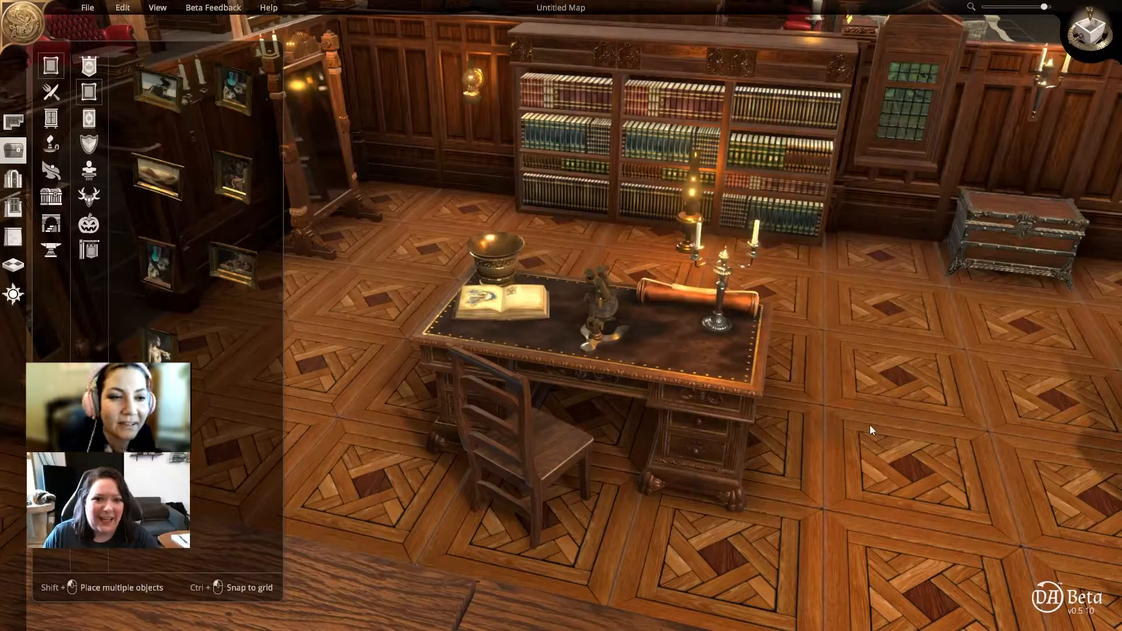
scroll(870, 426, down, 4)
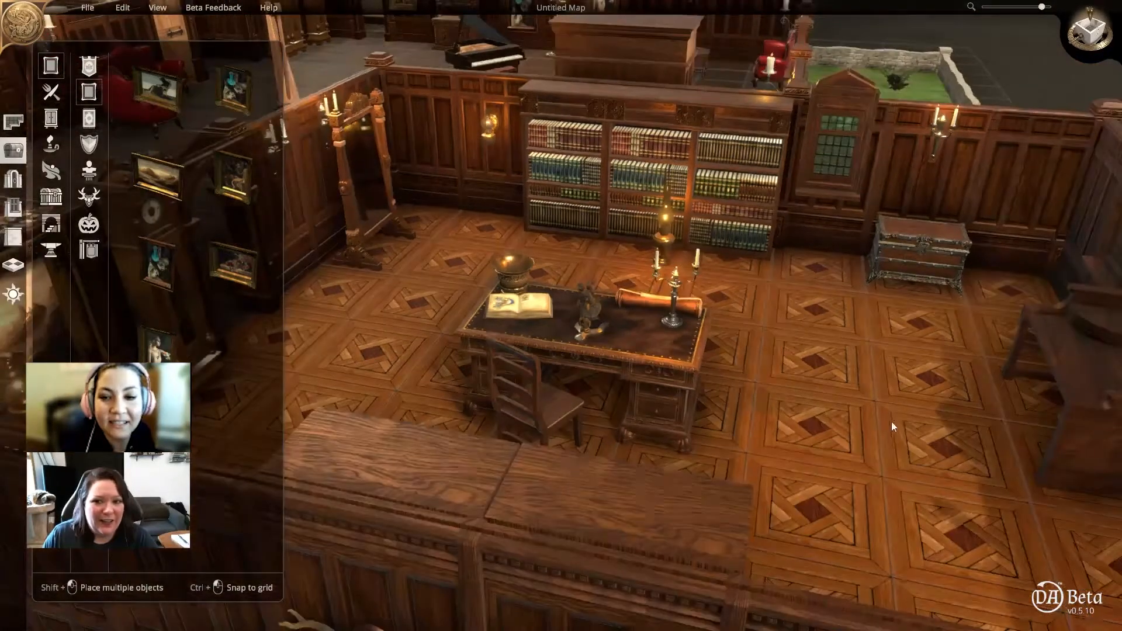
middle_drag(892, 422, 636, 434)
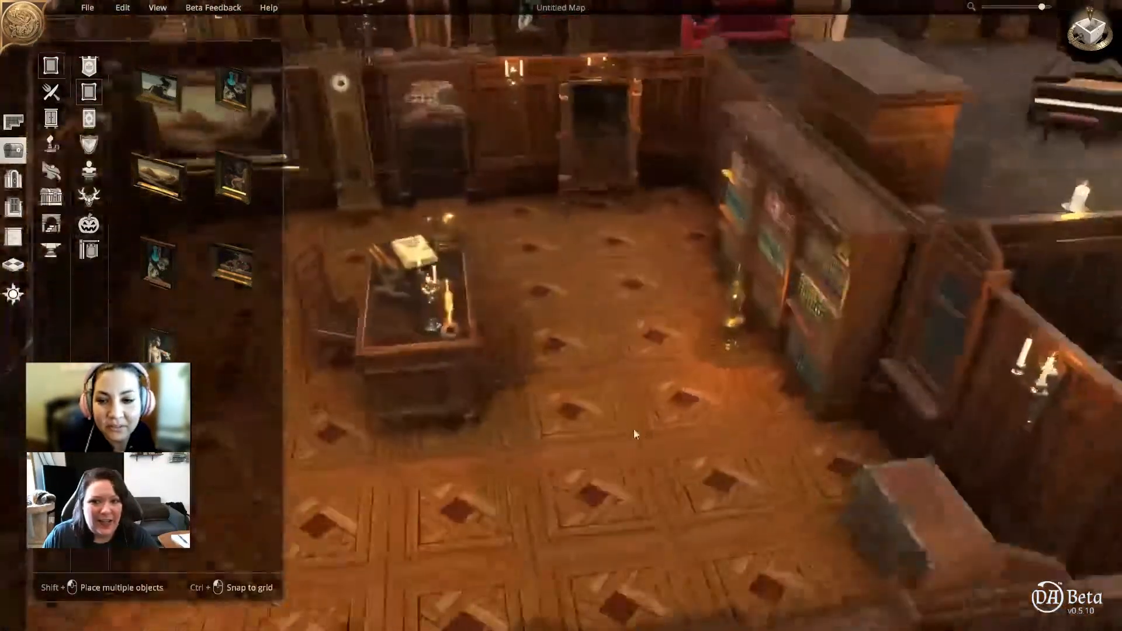
scroll(623, 419, up, 5)
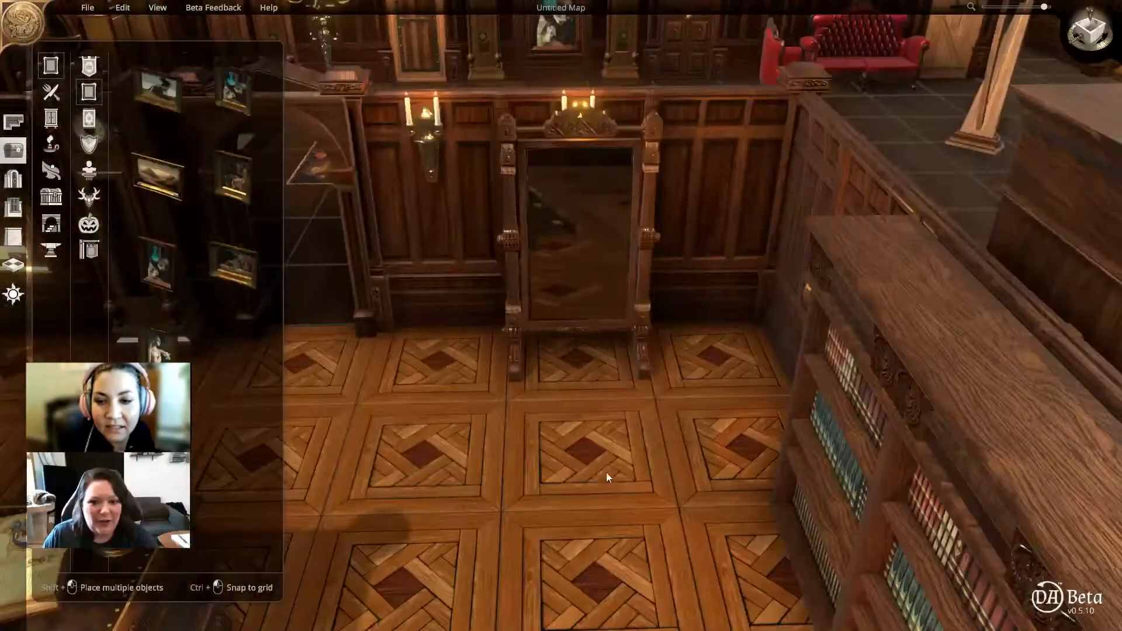
scroll(609, 479, up, 2)
right_drag(610, 478, 693, 386)
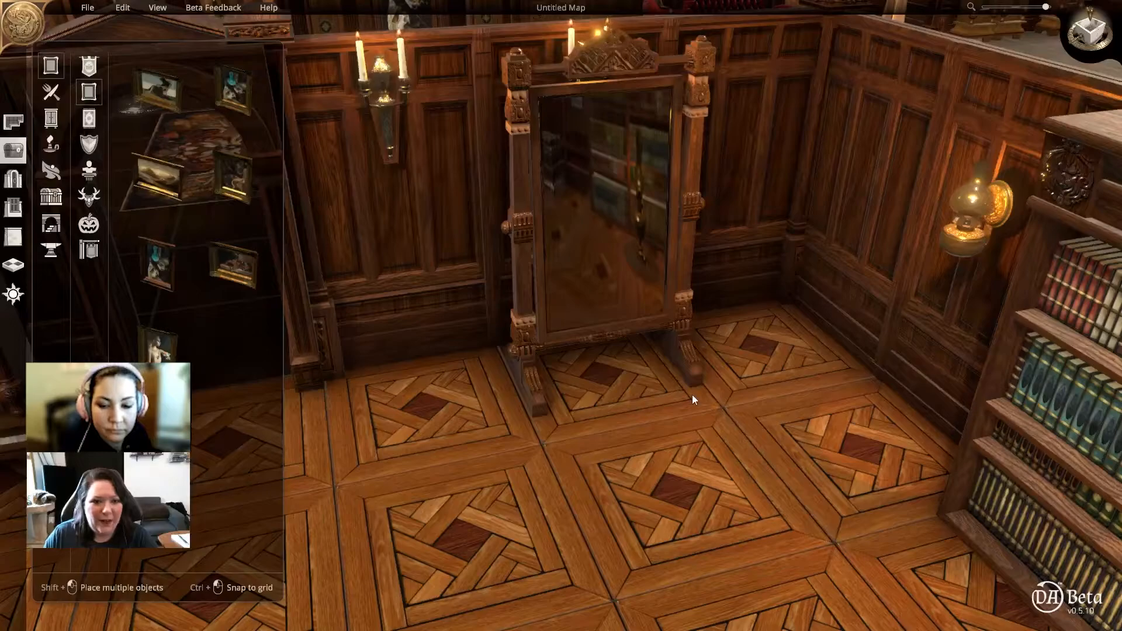
scroll(692, 395, down, 2)
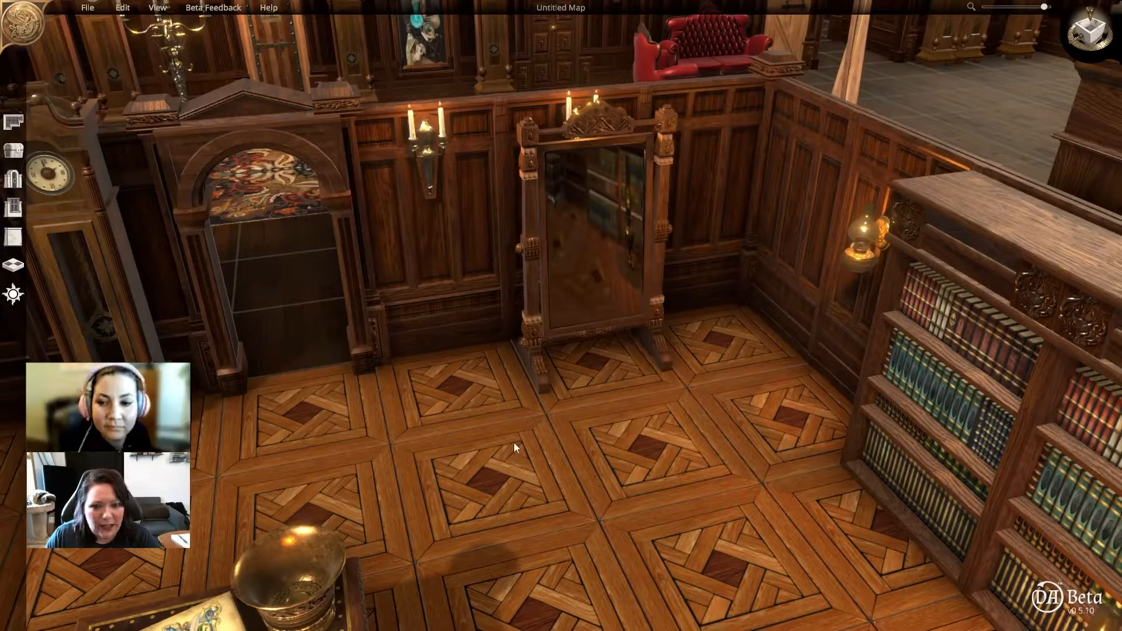
scroll(515, 442, down, 5)
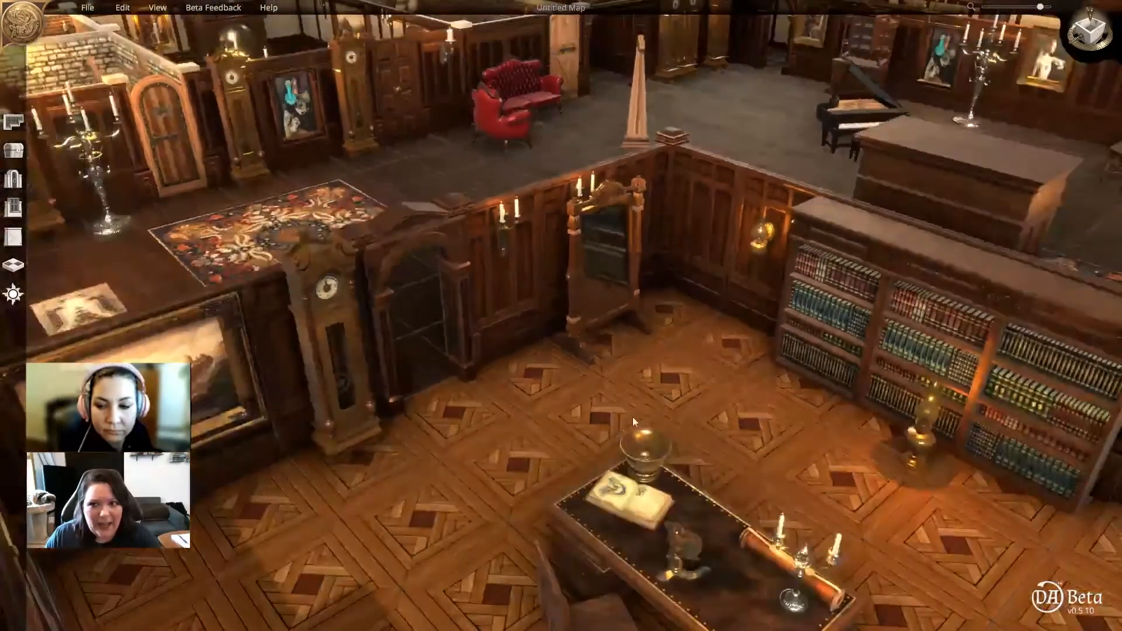
Examine the columned hall's twisted pillars, spiral staircase, suits of armour and animal-skin rug
right_drag(632, 416, 845, 513)
right_drag(537, 228, 577, 298)
middle_drag(577, 298, 343, 310)
right_drag(329, 215, 977, 497)
right_drag(501, 359, 692, 348)
middle_drag(534, 406, 685, 375)
scroll(685, 374, down, 2)
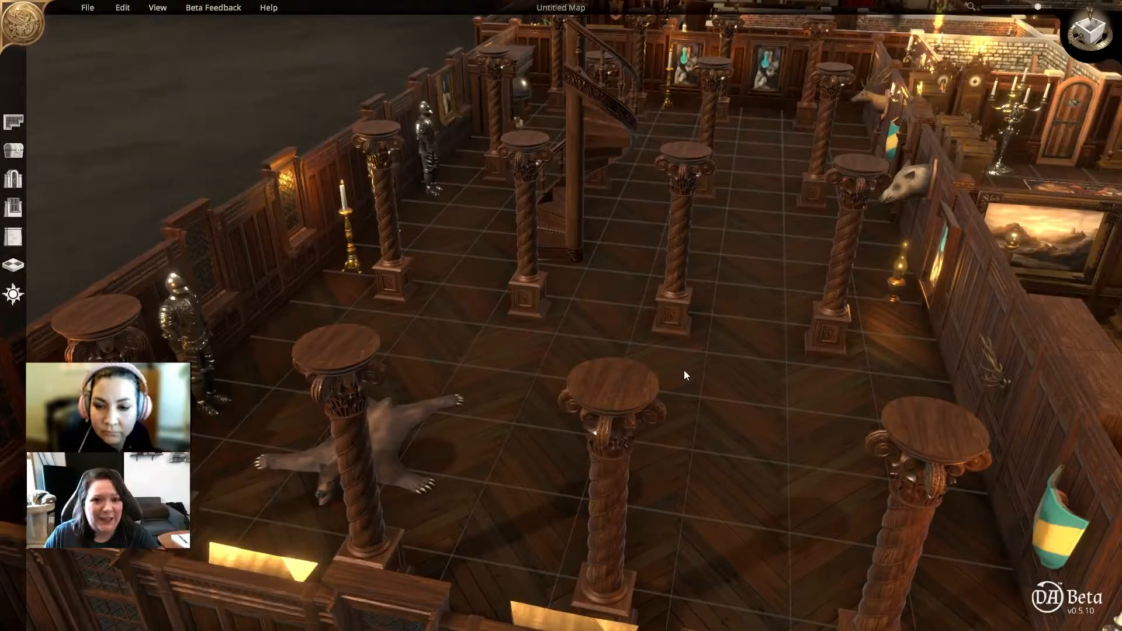
right_drag(732, 170, 657, 353)
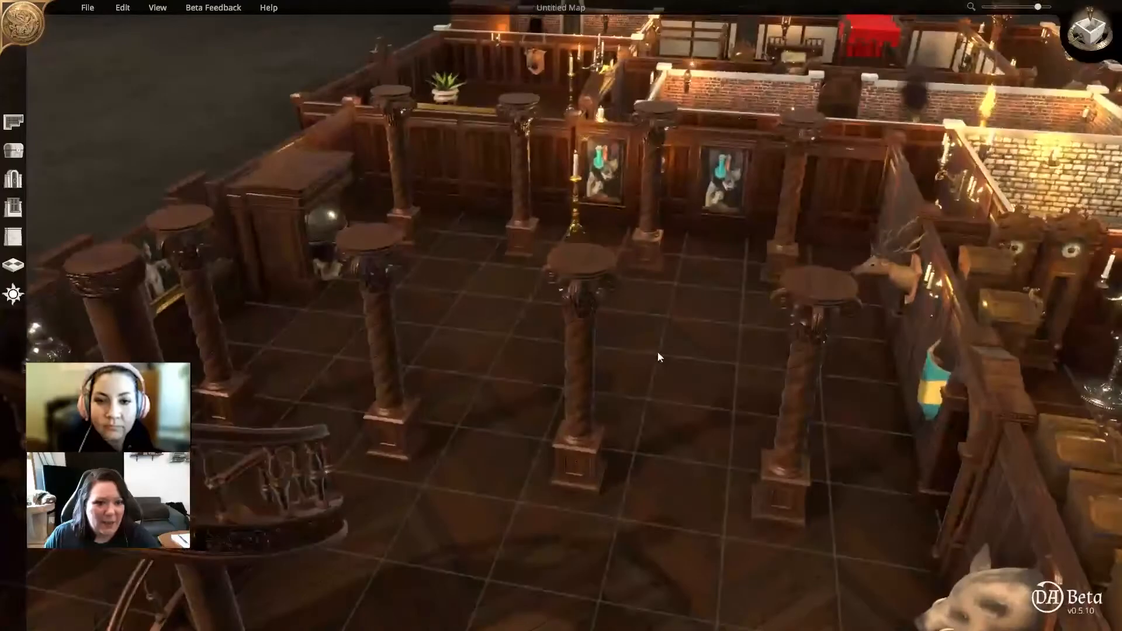
middle_drag(658, 358, 784, 150)
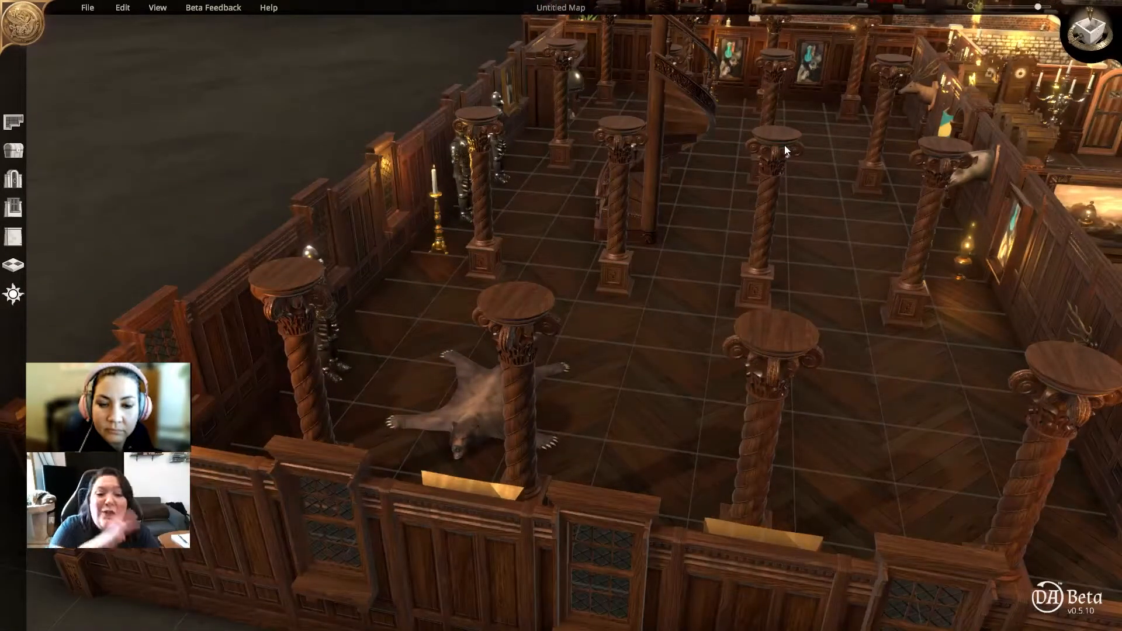
View the columned hall from above and from another side together with its adjoining rooms
right_drag(802, 240, 714, 271)
middle_drag(714, 271, 725, 405)
scroll(725, 404, down, 3)
right_drag(719, 392, 613, 528)
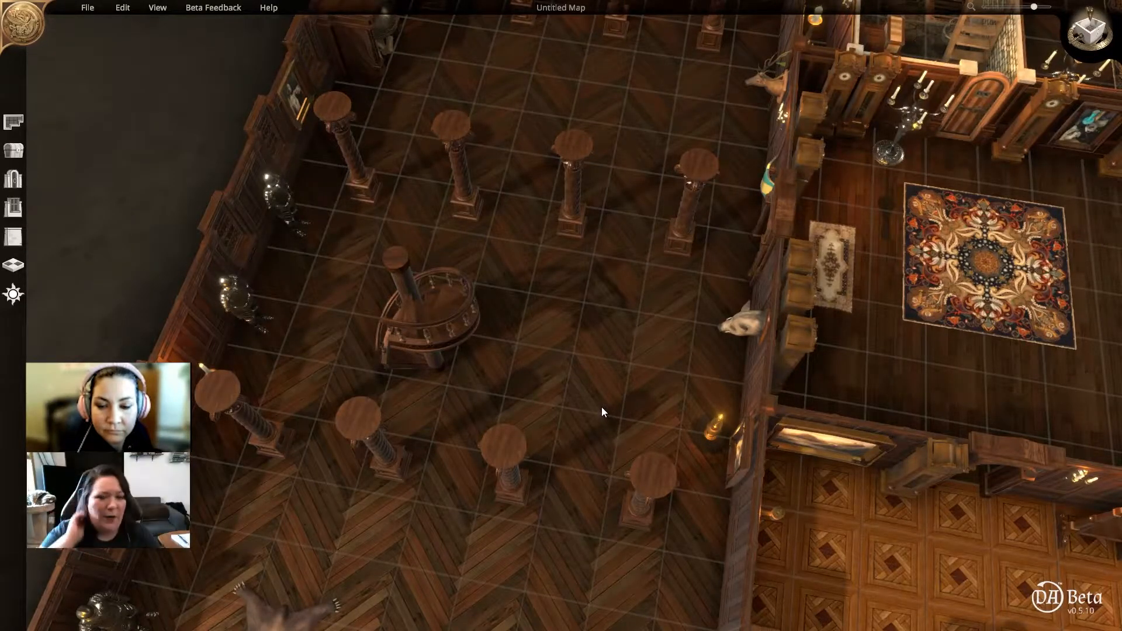
middle_drag(562, 417, 602, 255)
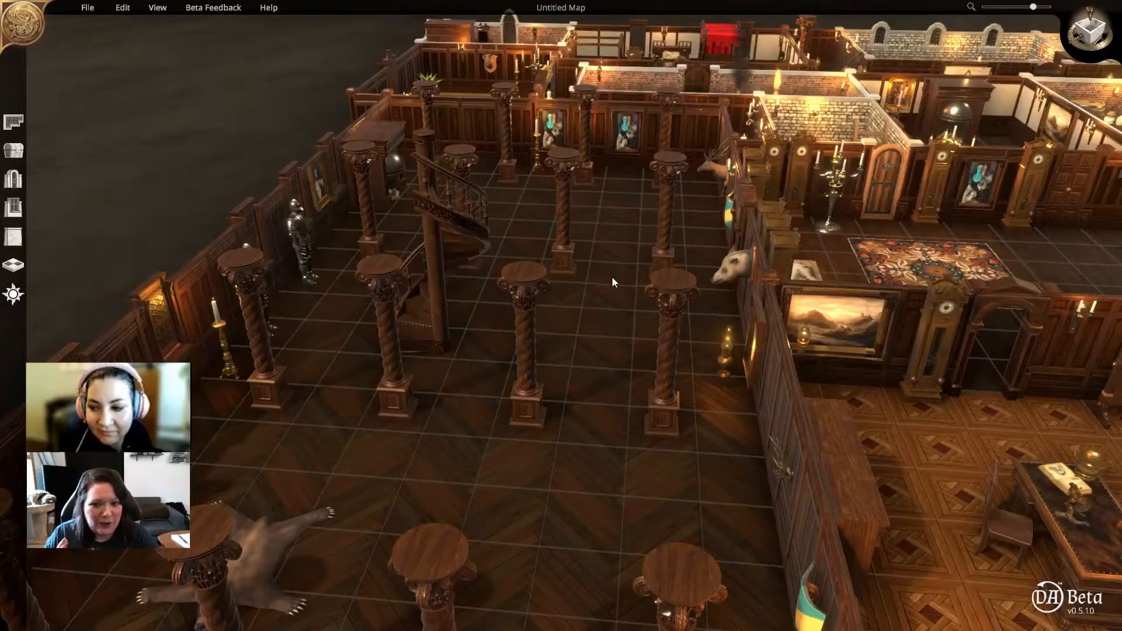
middle_drag(612, 278, 879, 342)
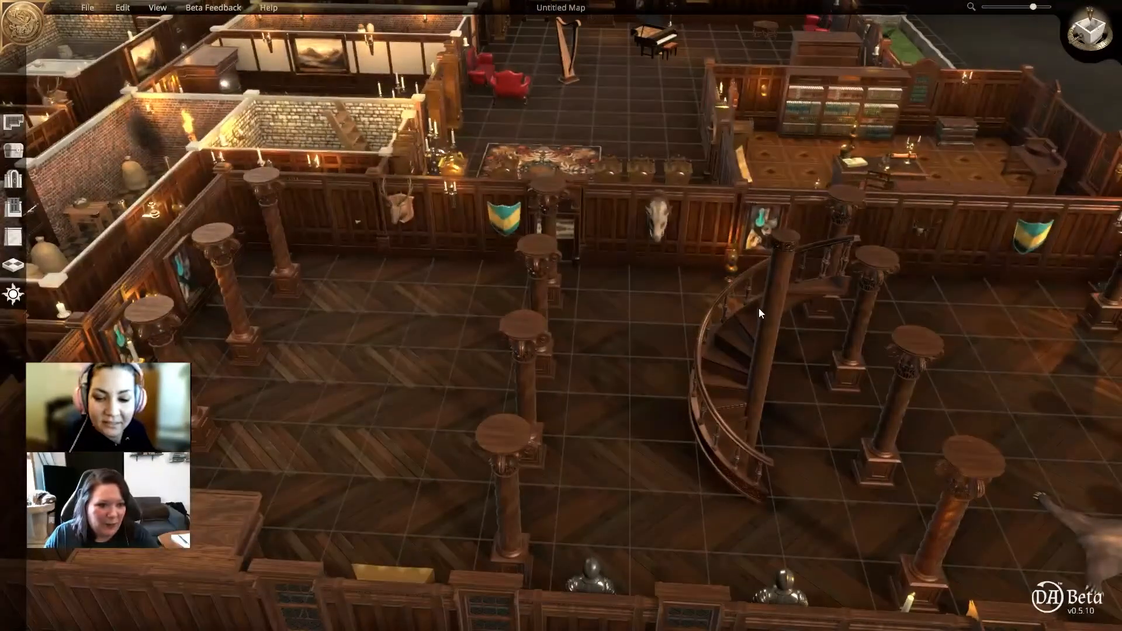
Inspect the checkered brick storeroom and the stone cell from above and at an angle
right_drag(664, 187, 728, 340)
middle_drag(729, 324, 526, 263)
right_drag(526, 263, 601, 449)
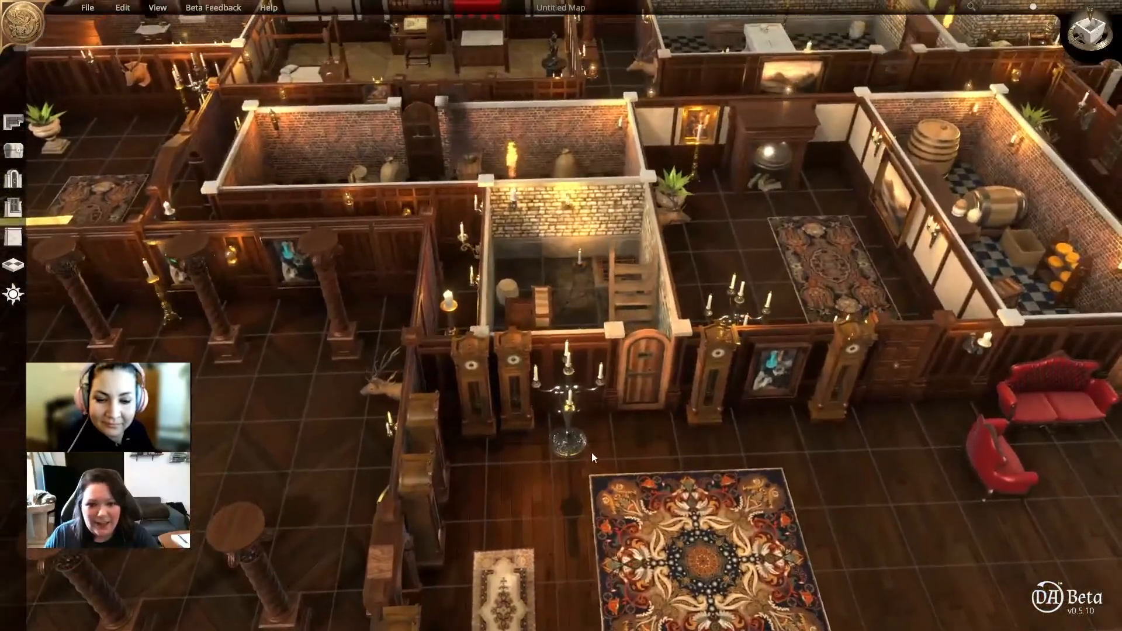
scroll(594, 453, up, 5)
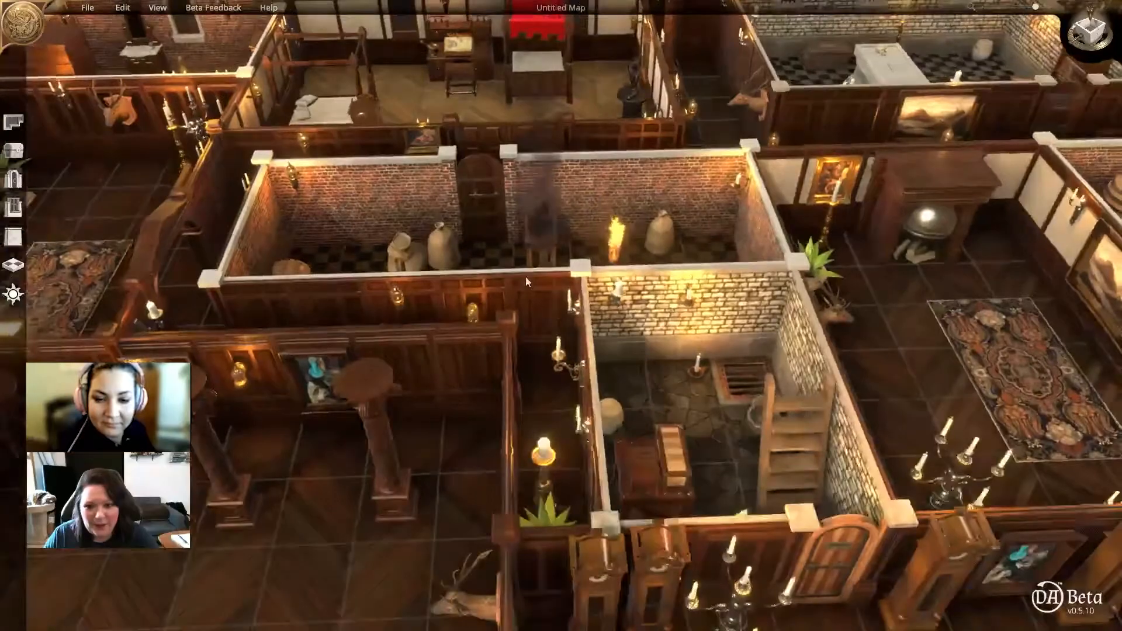
middle_drag(527, 282, 498, 419)
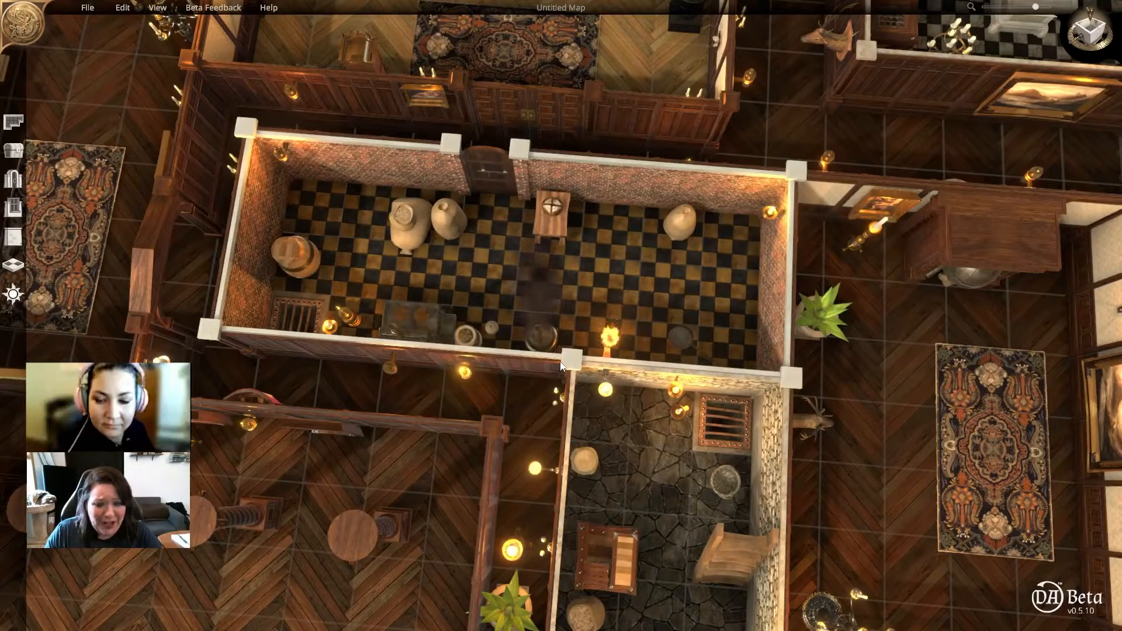
right_drag(699, 439, 683, 287)
right_drag(613, 329, 634, 316)
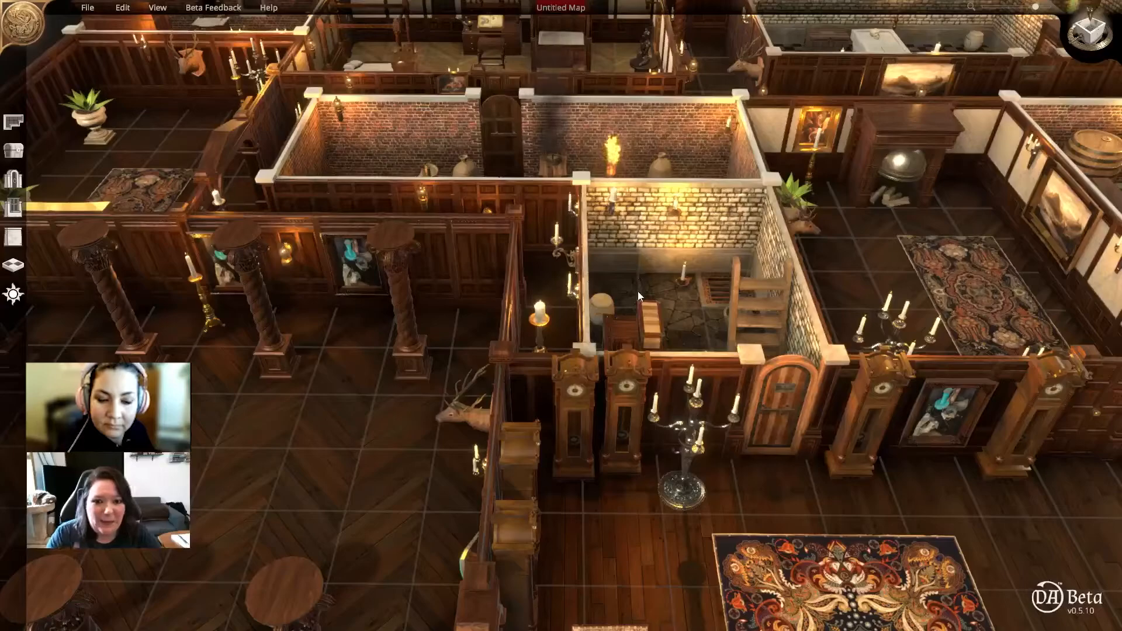
Move the patterned rug in the room beside the stone cell so it is centred in front of the fireplace
right_drag(807, 377, 660, 386)
middle_drag(707, 305, 696, 422)
middle_drag(737, 282, 738, 305)
right_drag(738, 310, 529, 355)
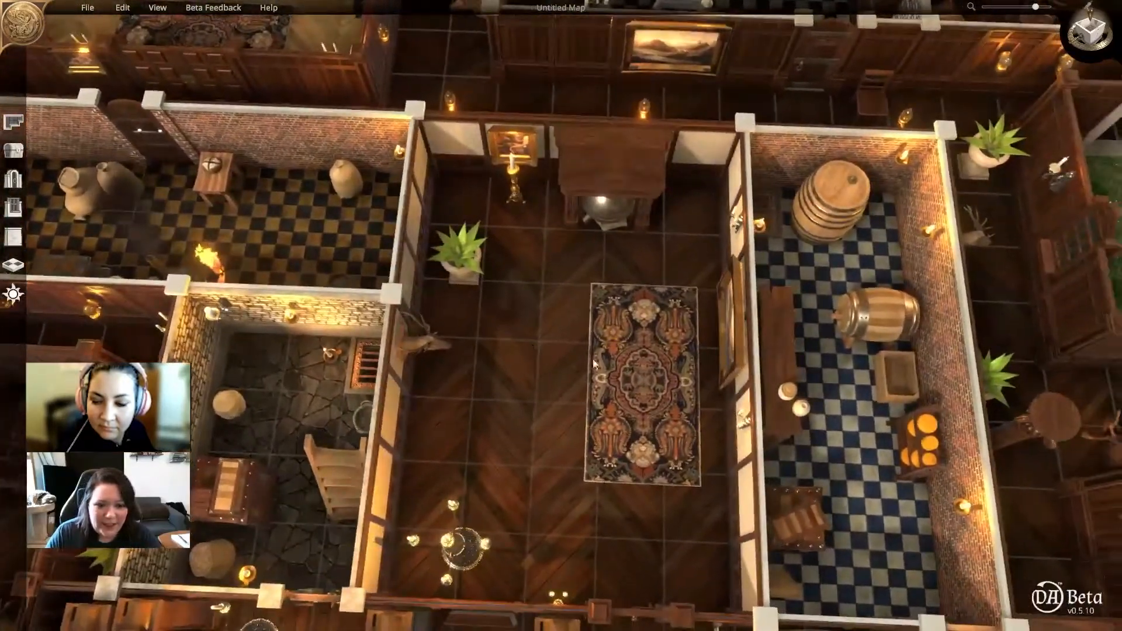
click(628, 387)
drag(608, 384, 577, 383)
click(446, 404)
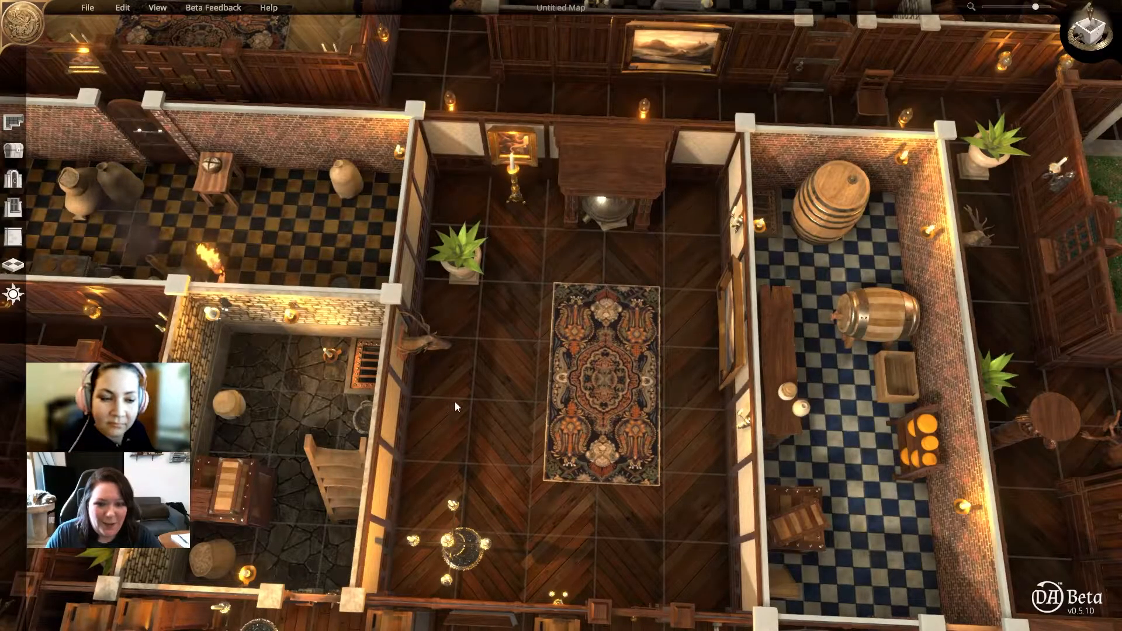
View the stone cell, the patterned-rug room and the blue-checkered storeroom at an angle and from above
middle_drag(489, 389, 743, 353)
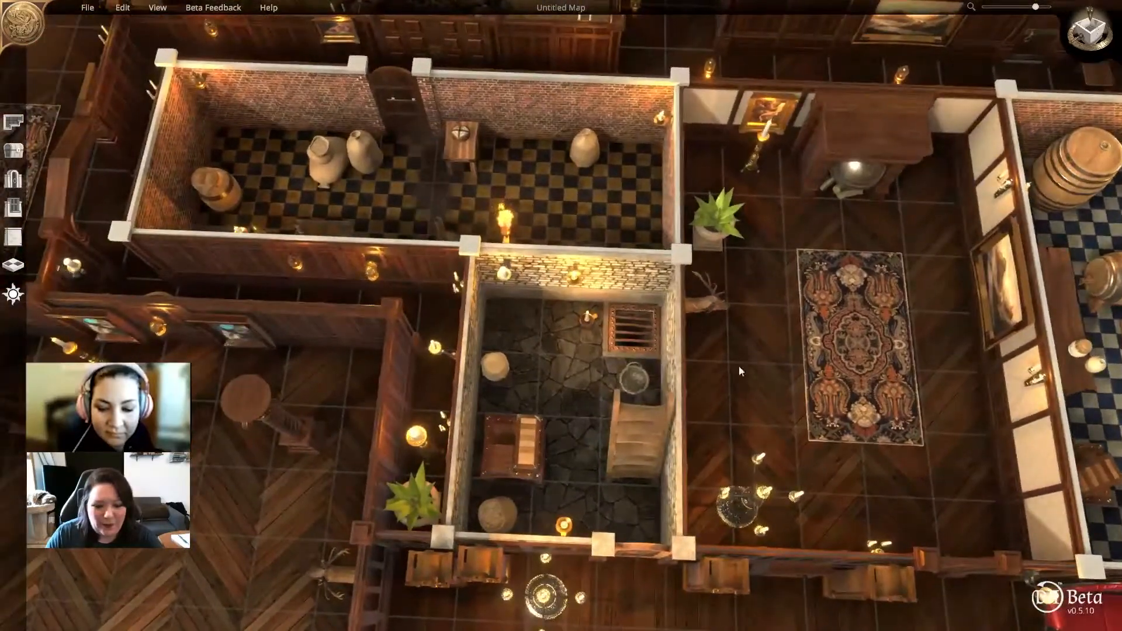
scroll(781, 326, up, 5)
scroll(776, 225, down, 4)
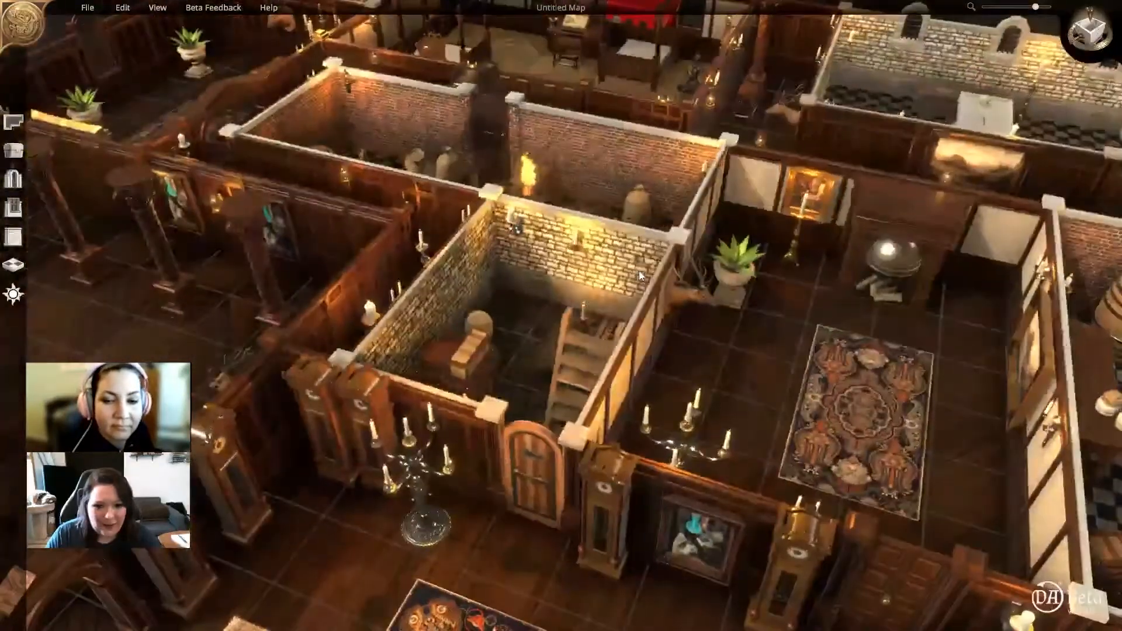
middle_drag(639, 271, 685, 396)
middle_drag(573, 216, 409, 280)
middle_drag(731, 436, 596, 209)
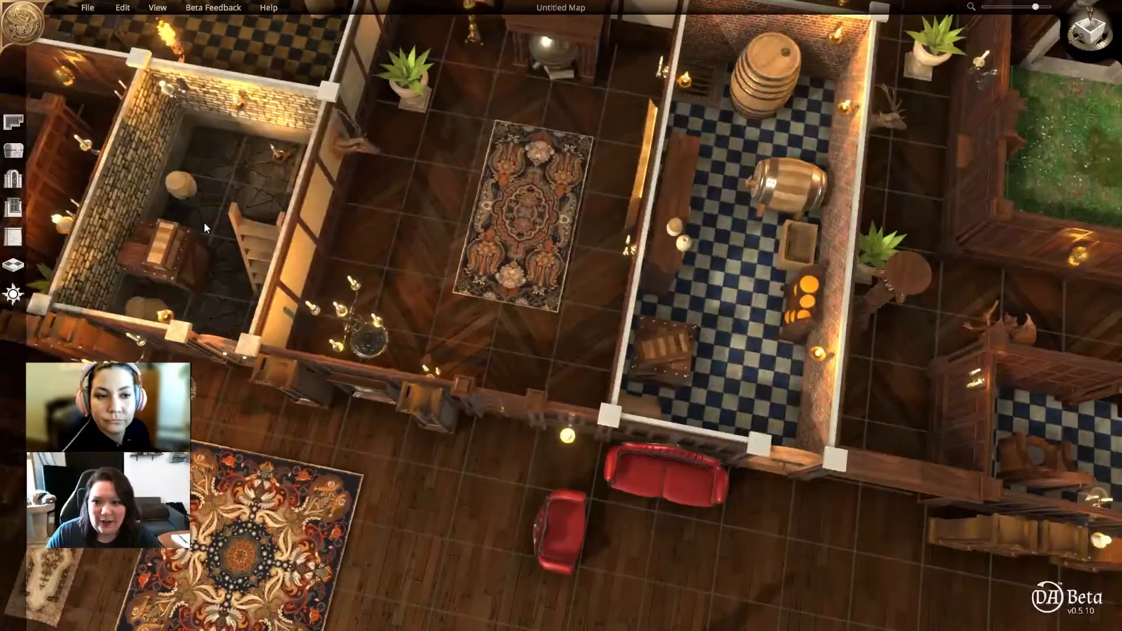
middle_drag(434, 262, 436, 328)
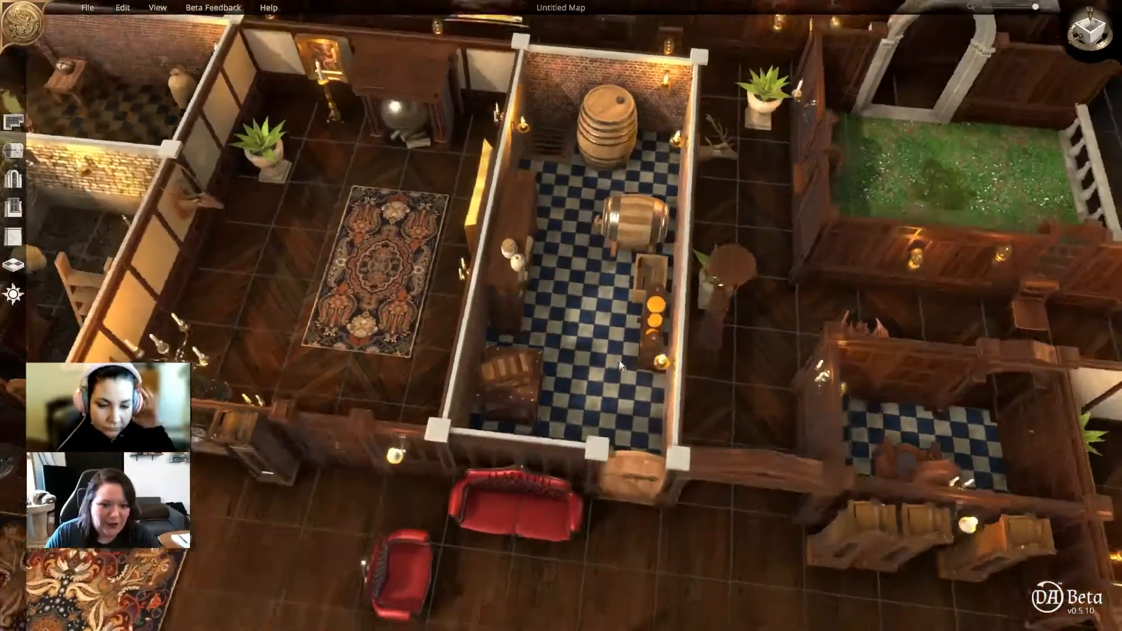
Examine the blue-checkered storeroom's shelf of bread, sacks and jars up close, along with its barrels and crates
scroll(619, 360, up, 3)
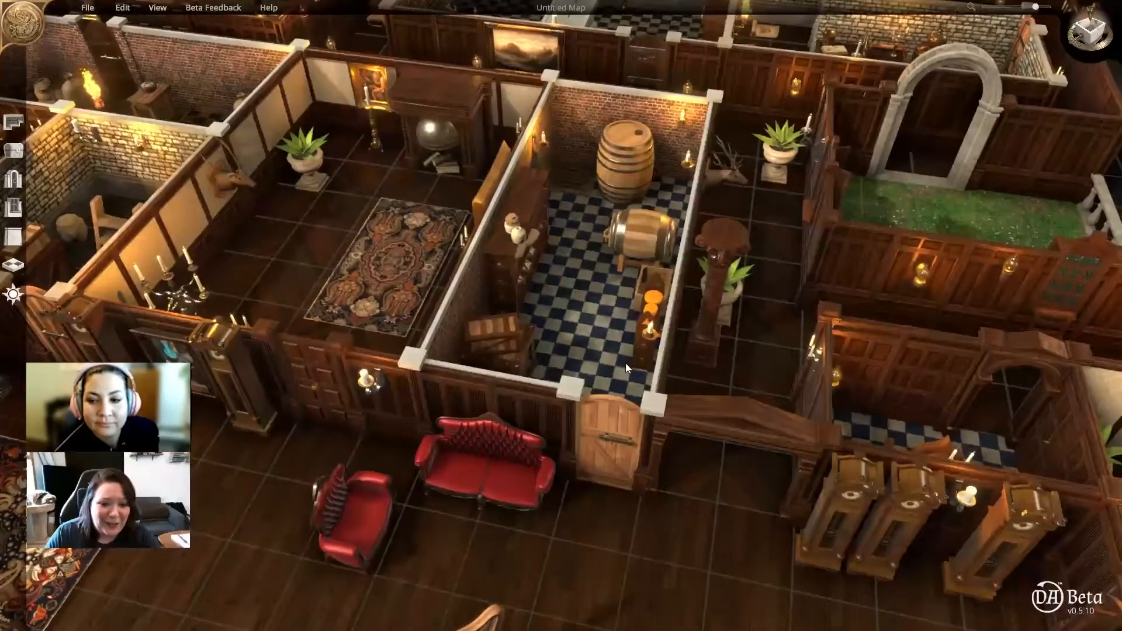
right_drag(626, 366, 462, 335)
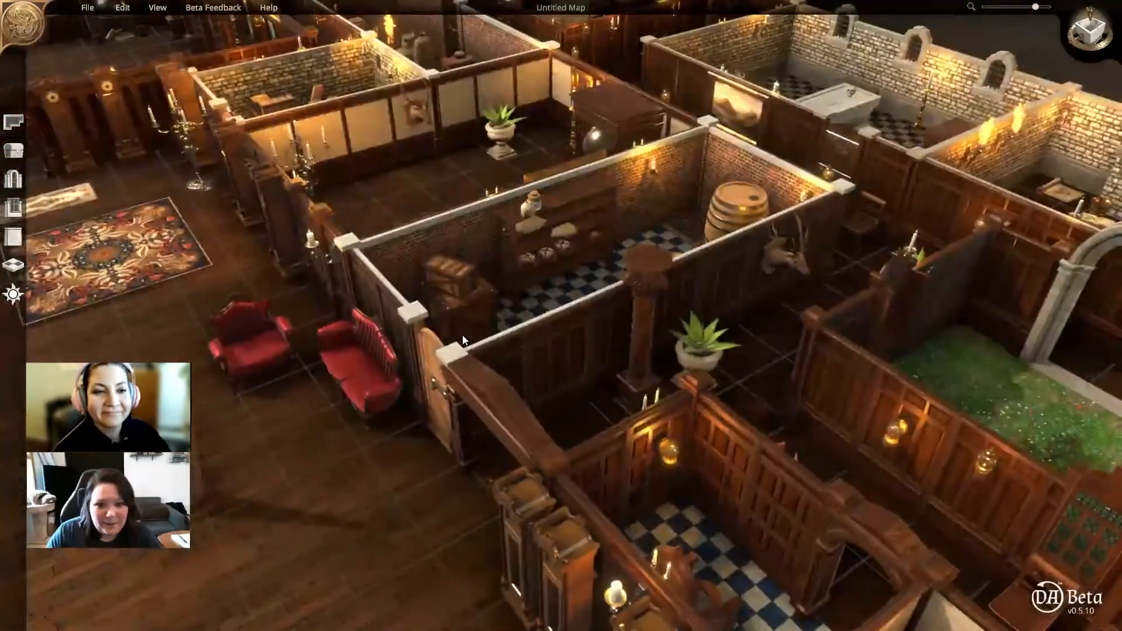
scroll(530, 258, up, 5)
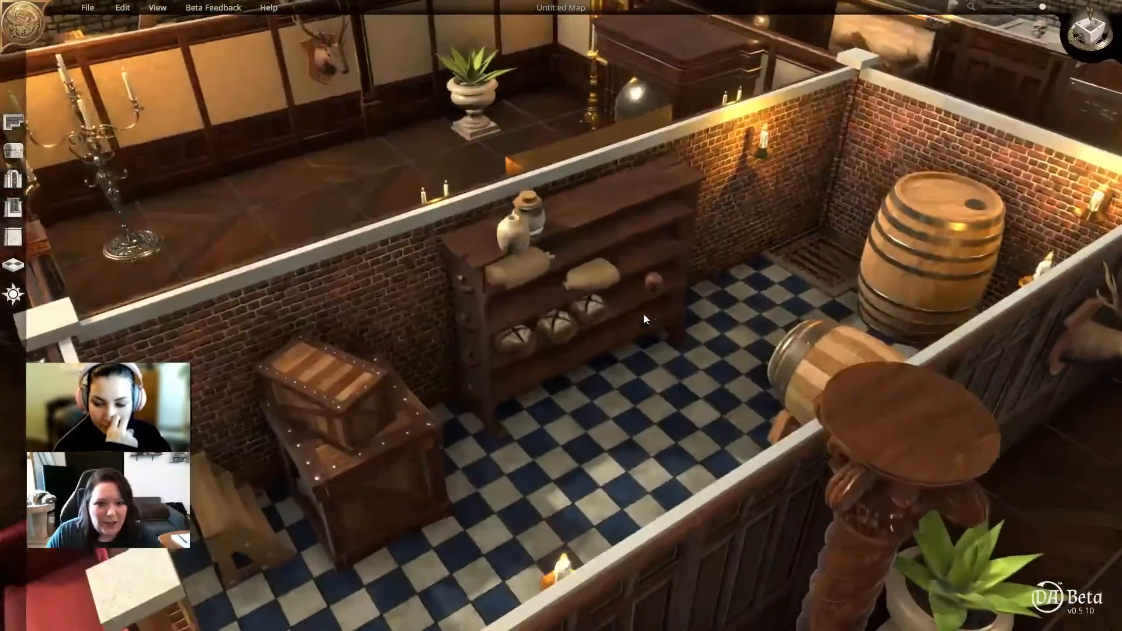
scroll(650, 317, up, 2)
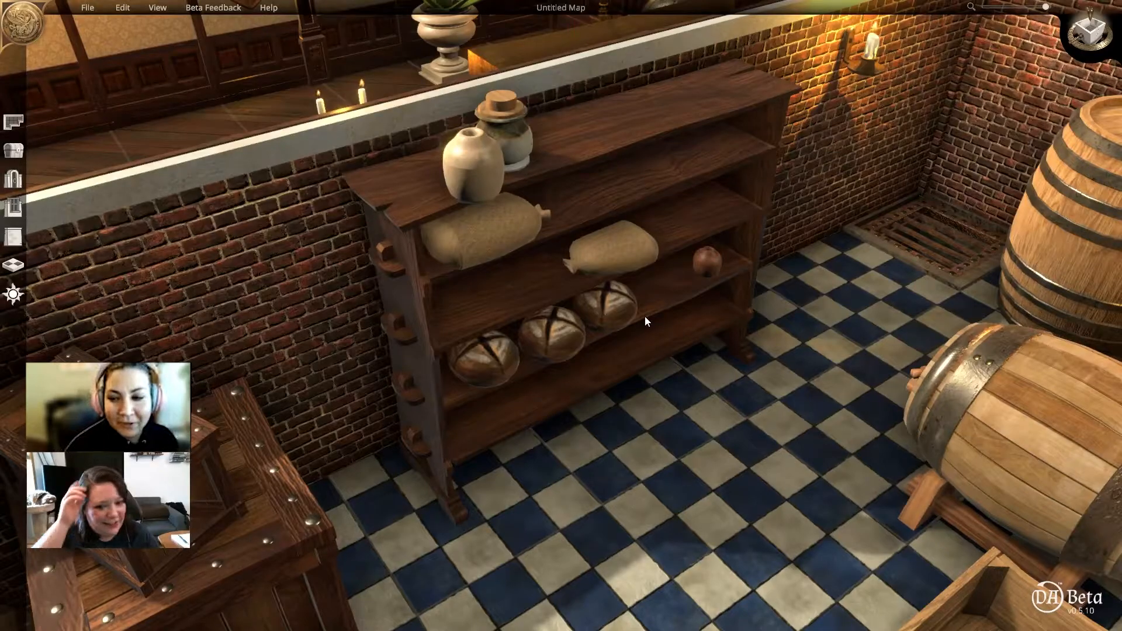
key(d)
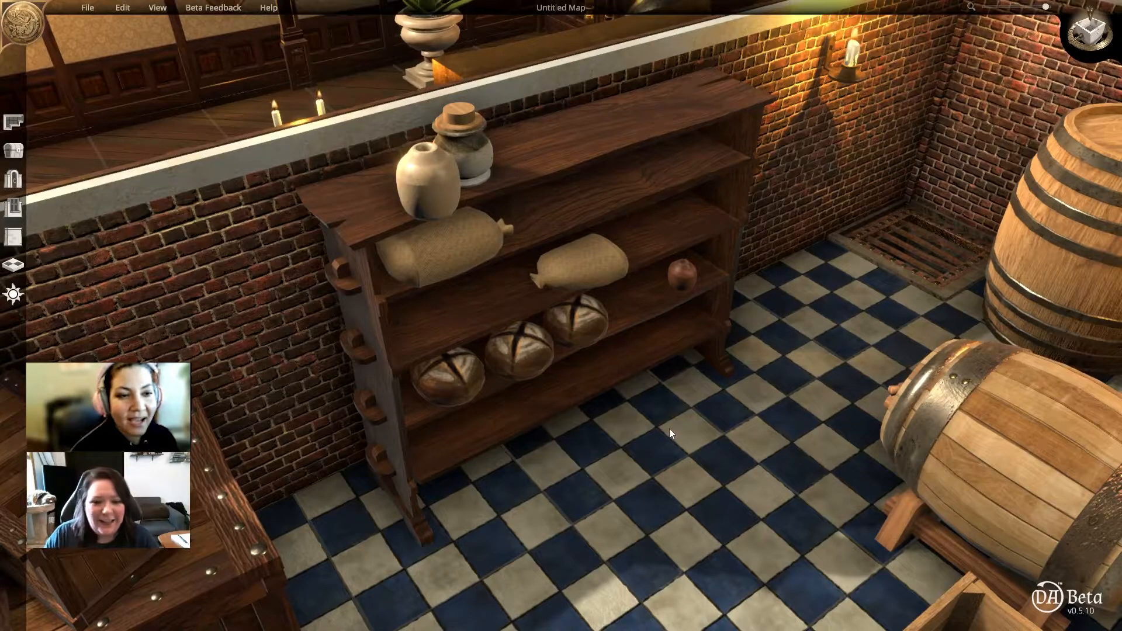
scroll(629, 455, down, 1)
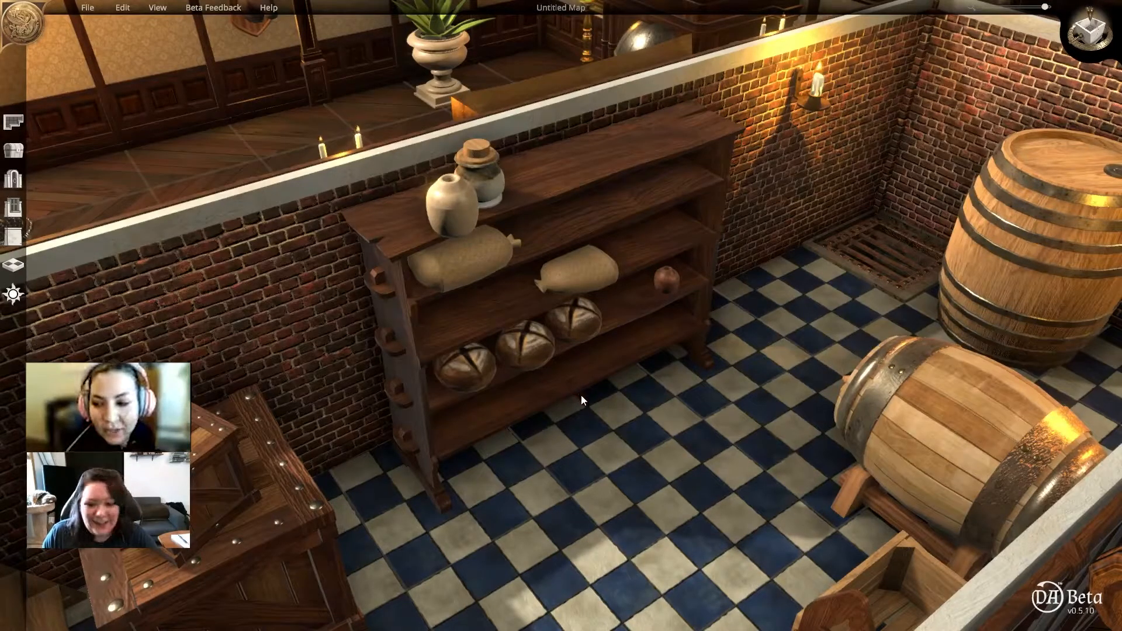
right_drag(582, 394, 622, 419)
scroll(633, 362, down, 3)
scroll(632, 363, up, 2)
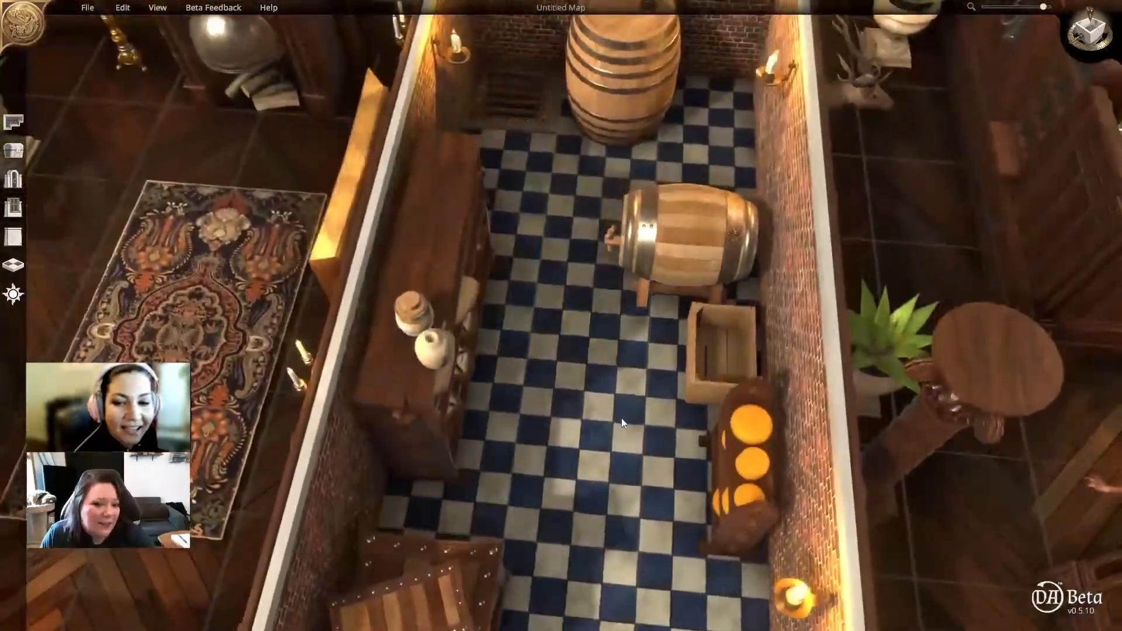
scroll(647, 472, down, 3)
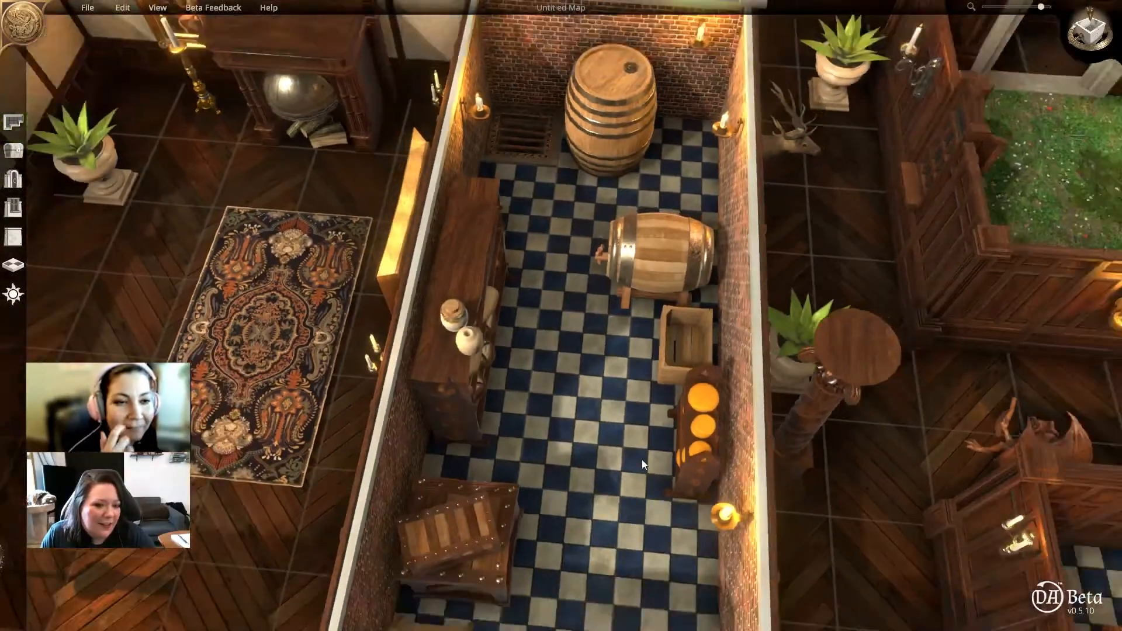
Adjust the position of the winged gargoyle statue in the hallway beside the garden and rotate it to face a new direction
middle_drag(646, 483, 459, 336)
middle_drag(742, 381, 580, 385)
right_drag(580, 385, 833, 408)
middle_drag(623, 322, 567, 489)
click(542, 430)
right_drag(634, 517, 809, 455)
drag(696, 412, 716, 419)
key(period)
key(period)
key(period)
key(period)
key(period)
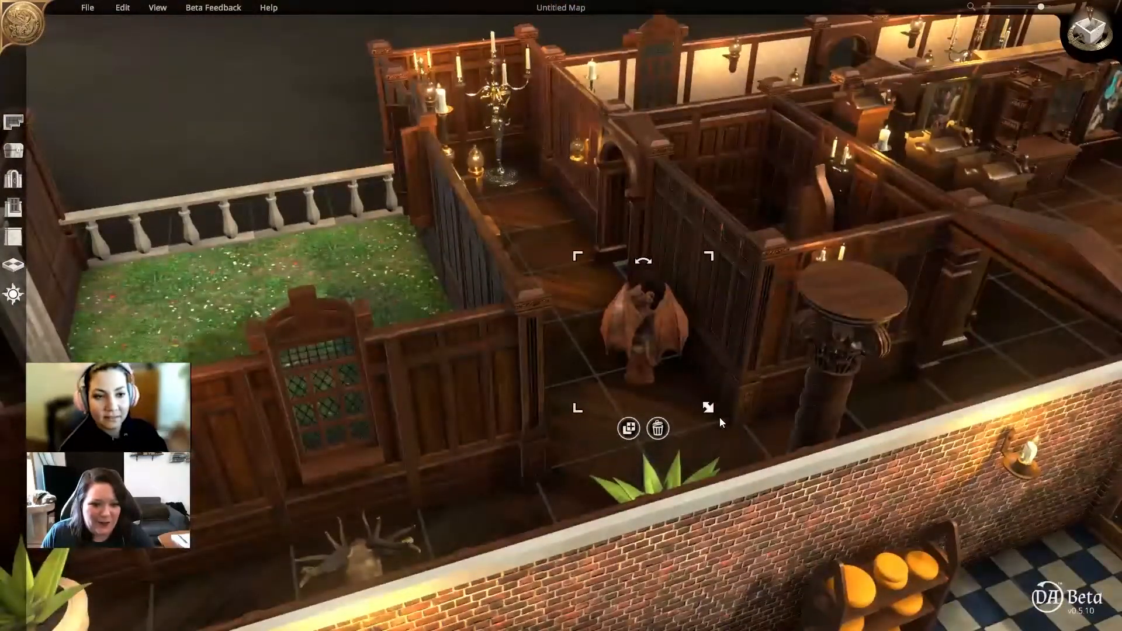
key(period)
key(period)
key(period)
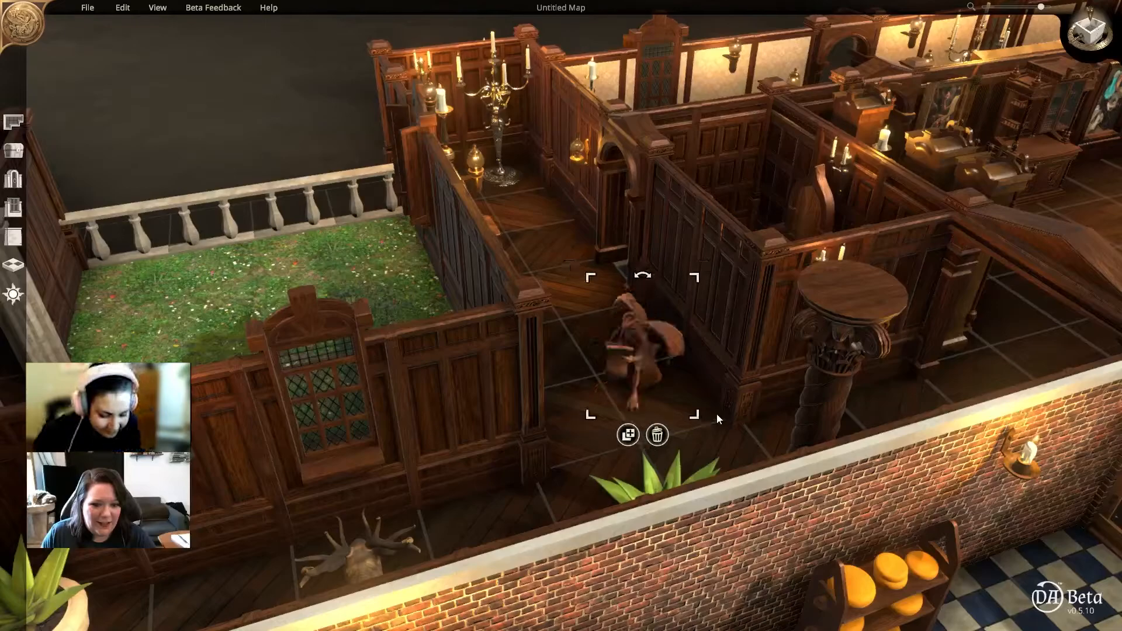
click(773, 421)
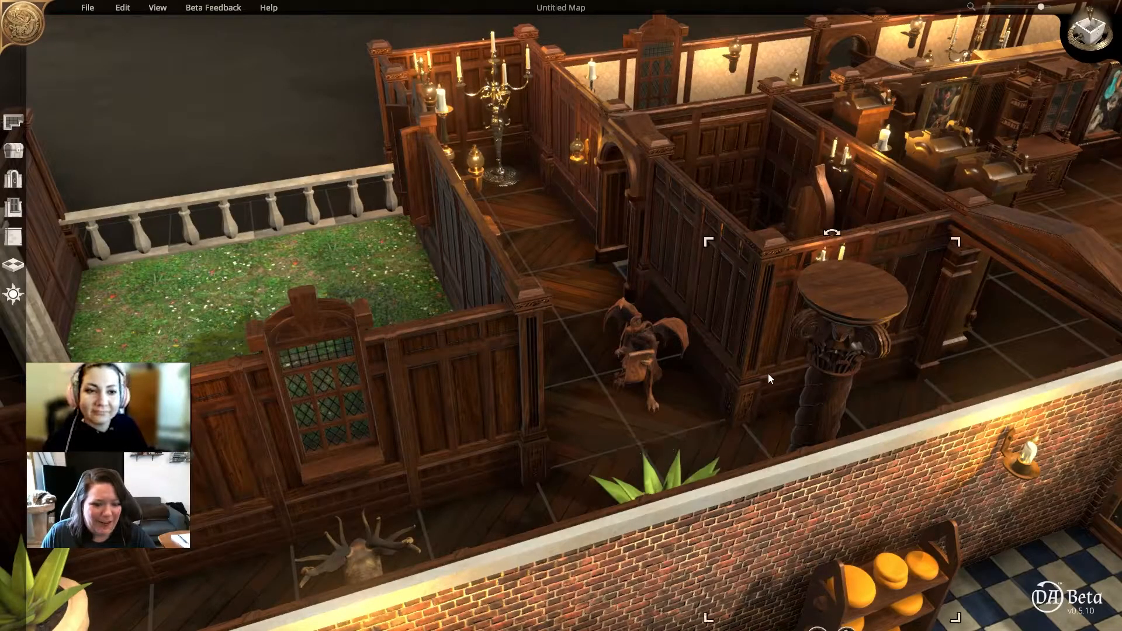
Examine the walled garden with its stone arch, balustrade, fern and flowering grass from several sides
right_drag(781, 356, 767, 377)
right_drag(727, 256, 1006, 408)
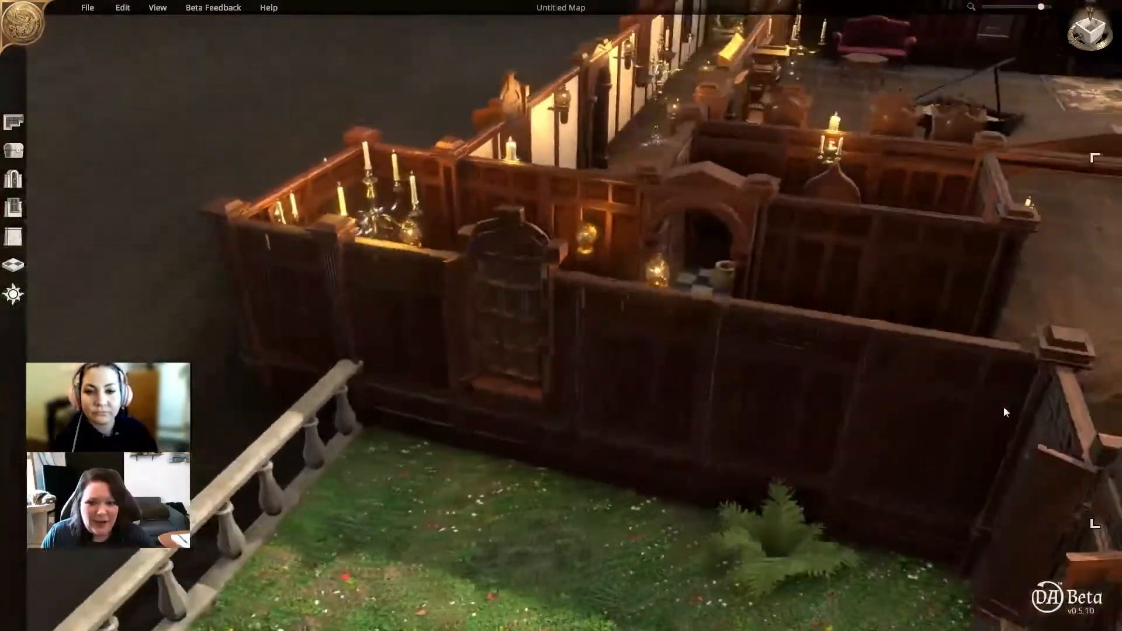
right_drag(685, 383, 731, 227)
middle_drag(735, 401, 646, 321)
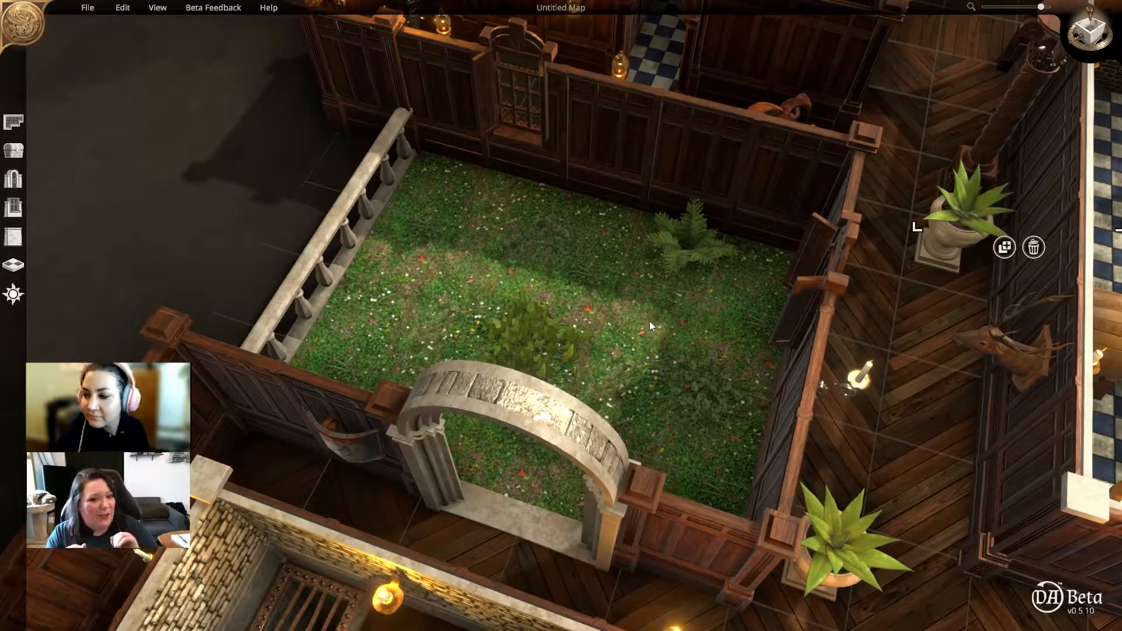
right_drag(730, 405, 789, 387)
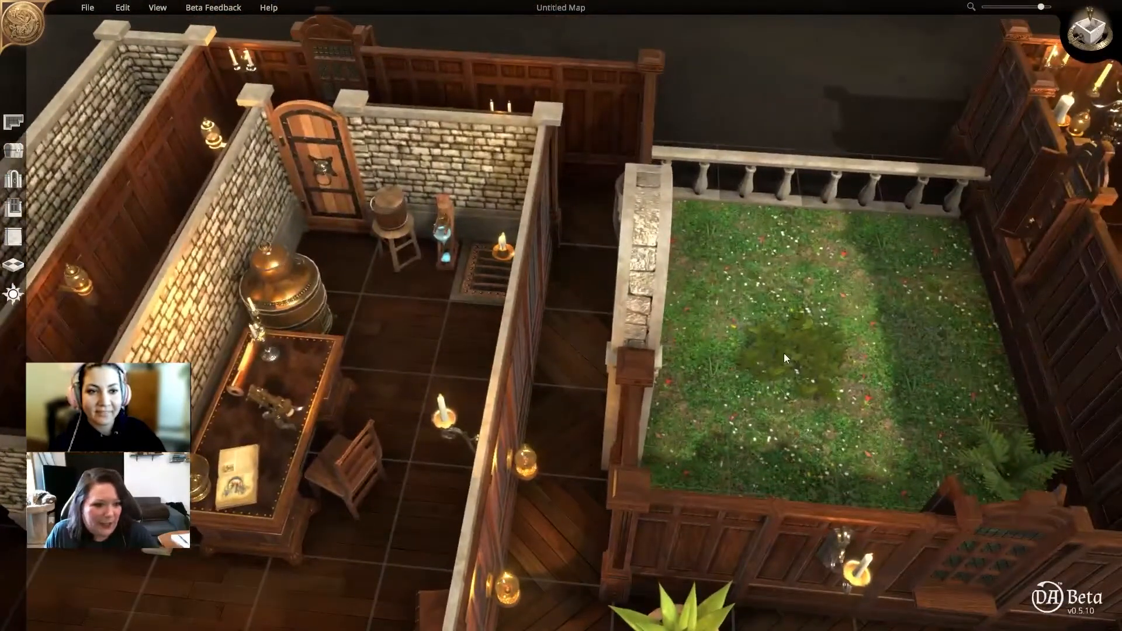
Inspect the stone-walled laboratory's desk, copper still, torches and side passage from above and from different sides
right_drag(746, 241, 504, 314)
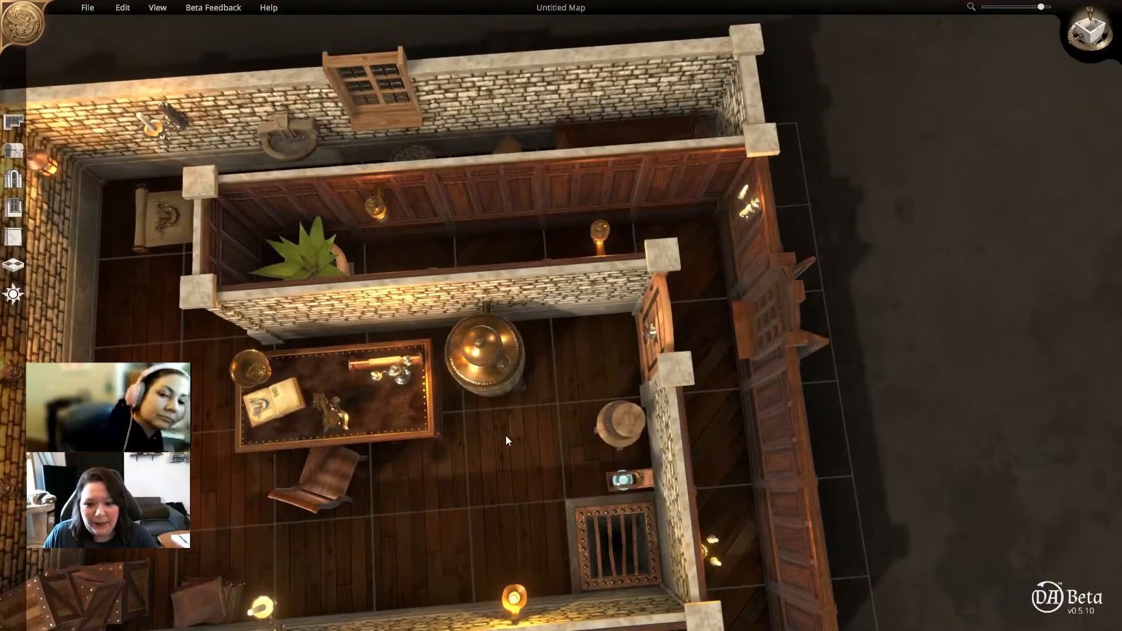
middle_drag(546, 440, 517, 441)
right_drag(517, 442, 626, 335)
middle_drag(626, 335, 672, 187)
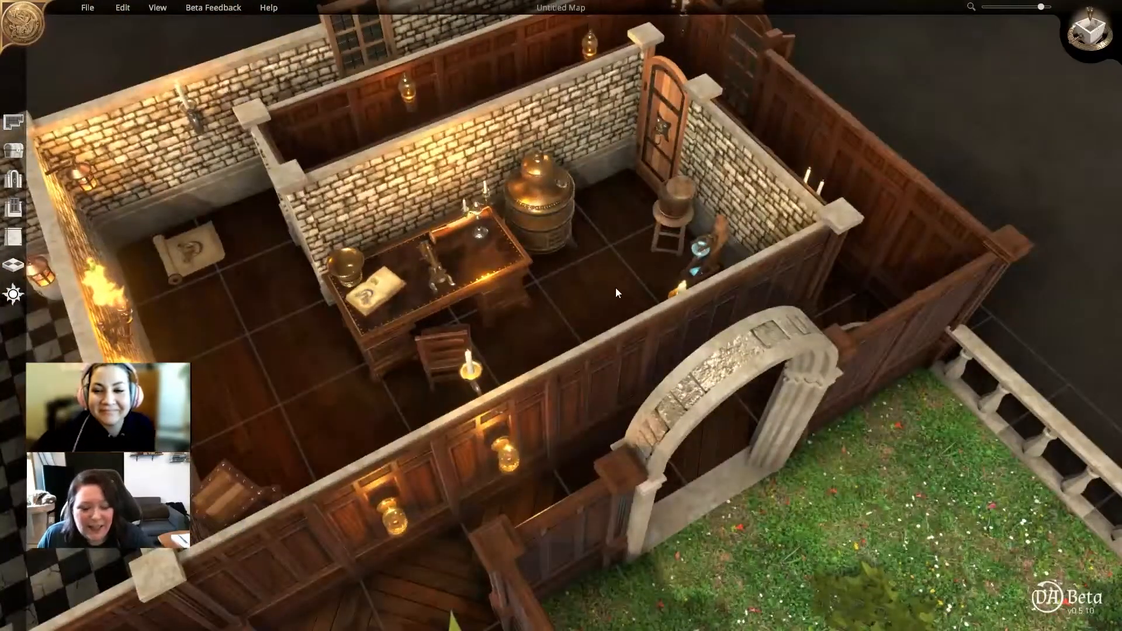
scroll(475, 331, down, 1)
scroll(474, 331, down, 1)
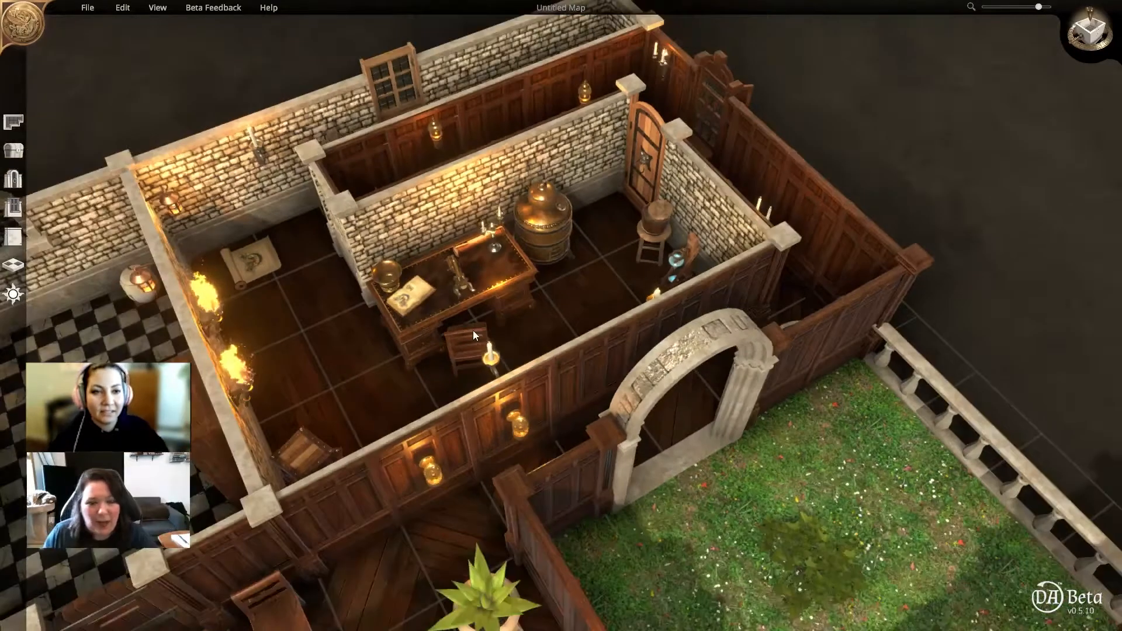
middle_drag(450, 265, 742, 282)
middle_drag(412, 243, 453, 255)
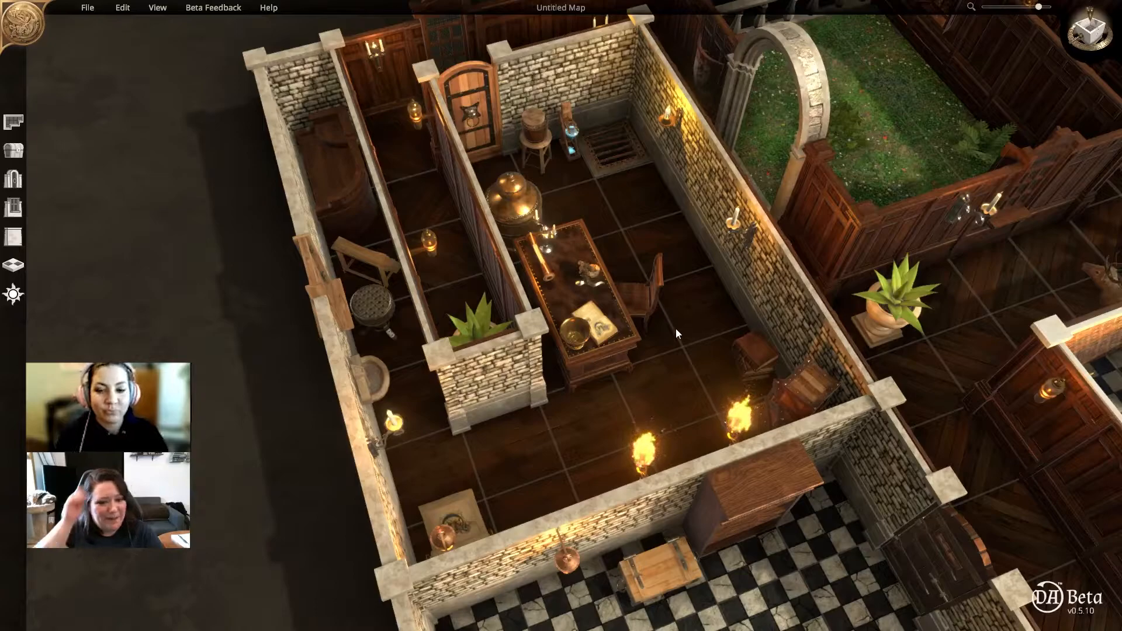
middle_drag(694, 319, 595, 318)
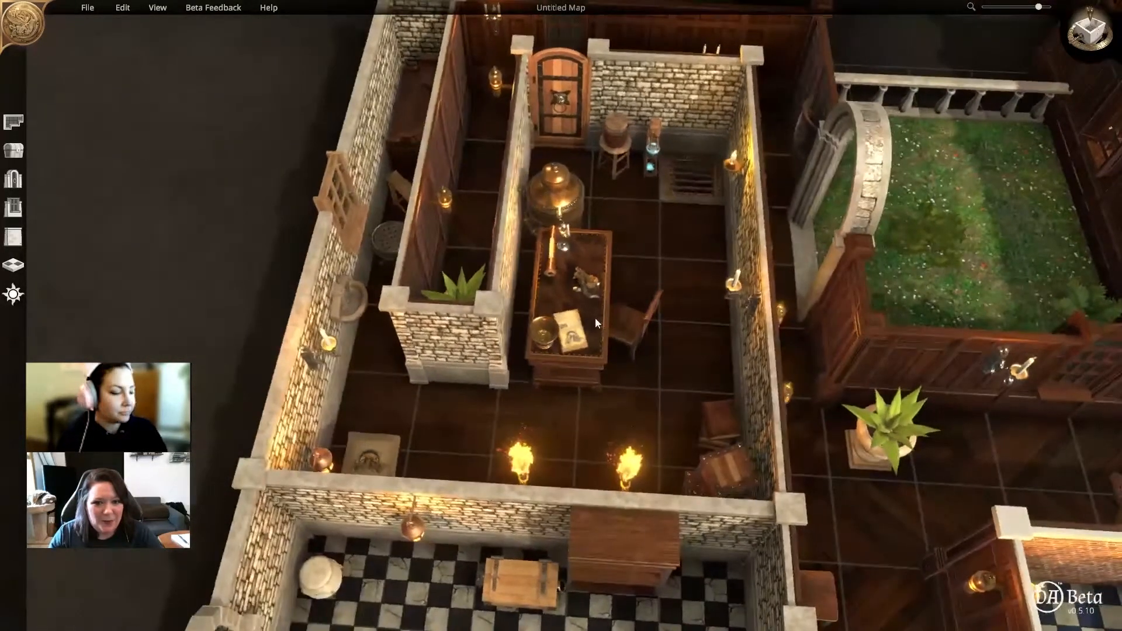
Check which room types the Alchemists' Laboratory theme offers for drawing rooms
click(14, 121)
click(86, 217)
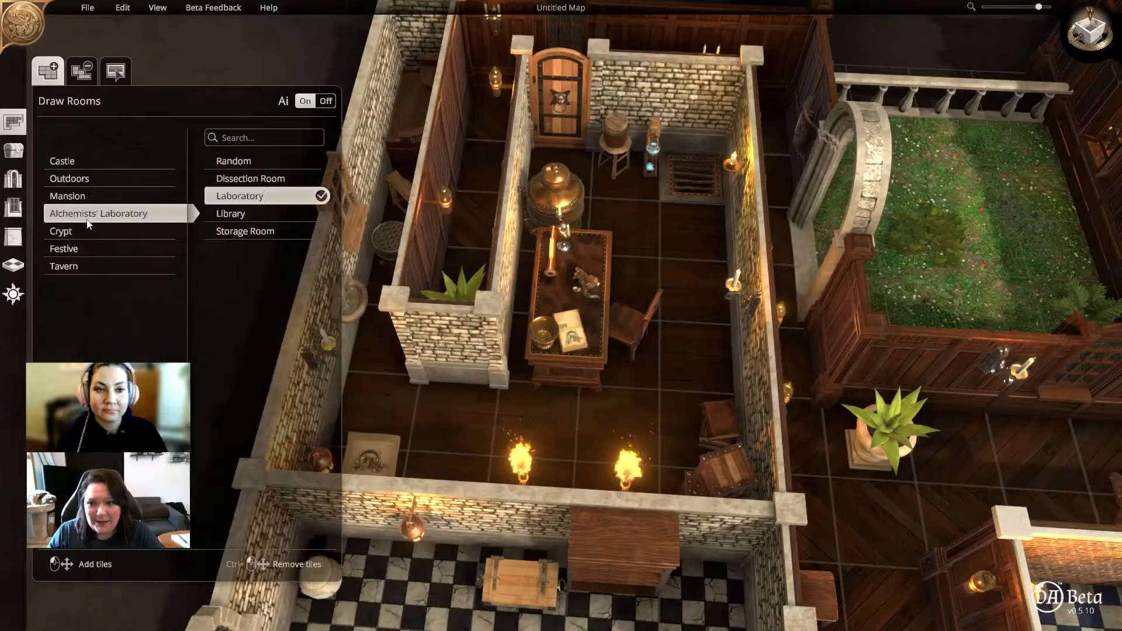
click(14, 122)
Examine the black-and-white checkered stone room with its marble table, skull, bookcase and chandelier beside the laboratory
right_drag(625, 515, 618, 148)
middle_drag(758, 221, 773, 225)
middle_drag(809, 275, 455, 282)
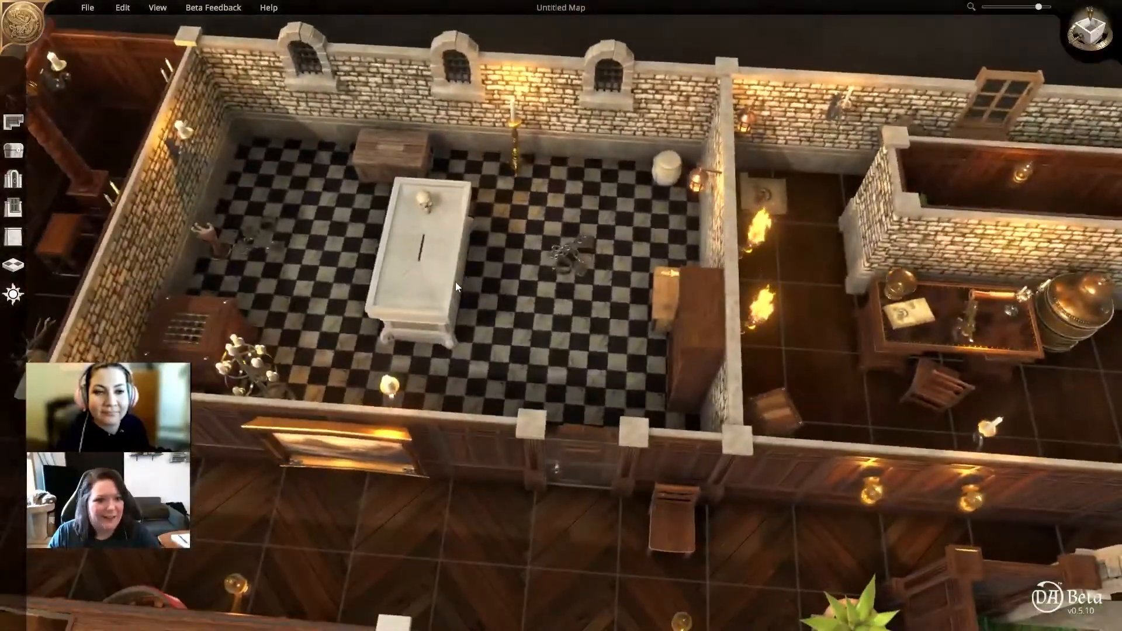
right_drag(810, 308, 655, 302)
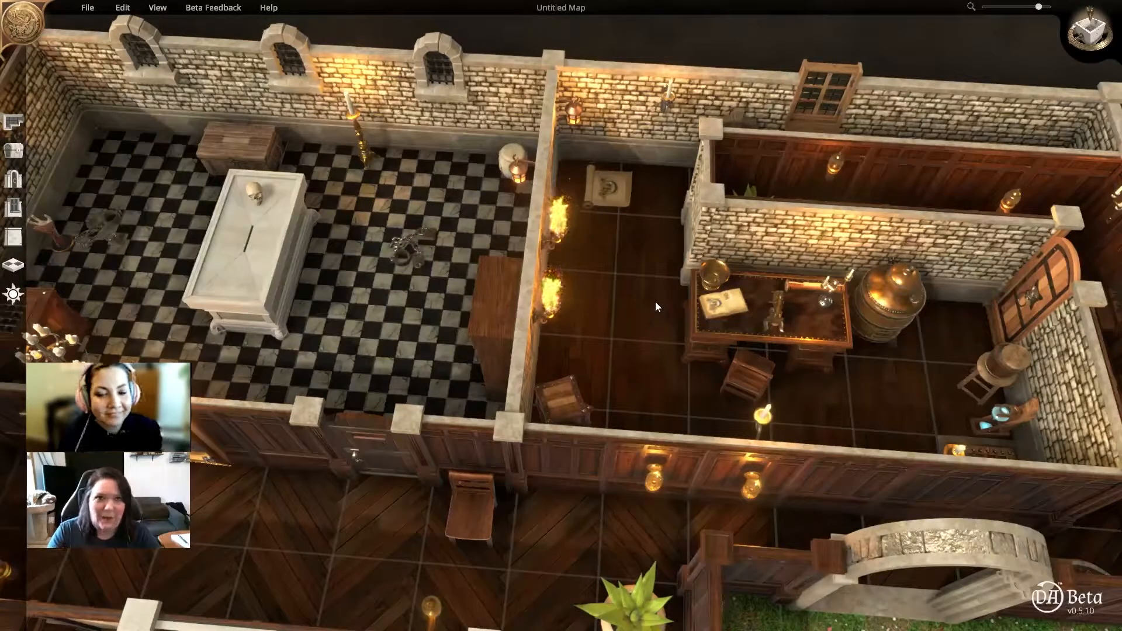
right_drag(656, 302, 646, 300)
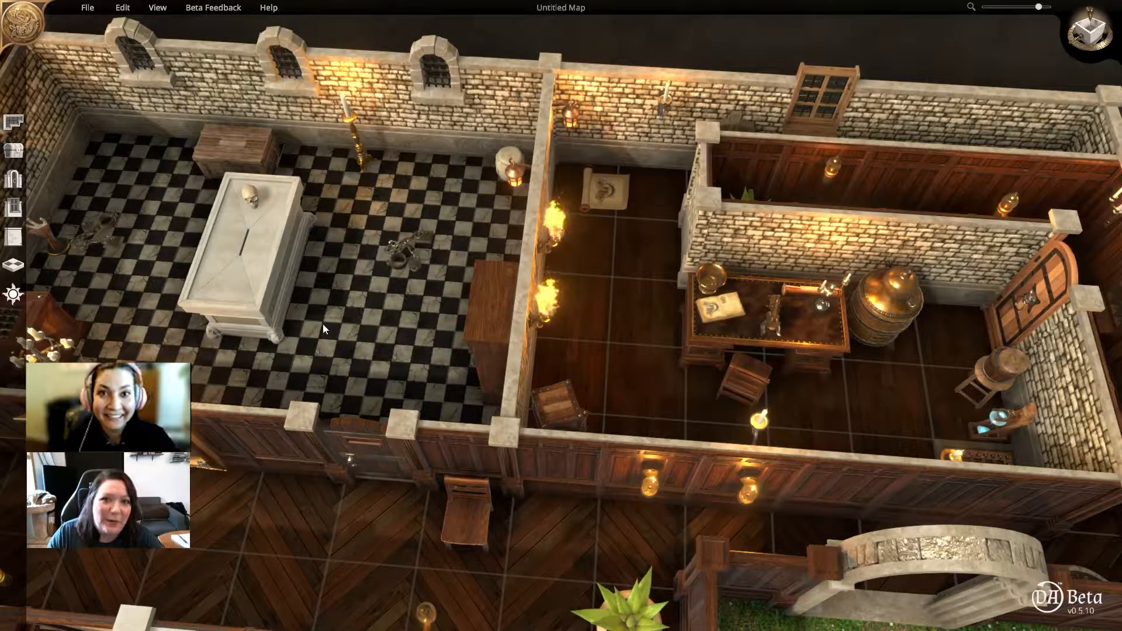
middle_drag(341, 318, 612, 357)
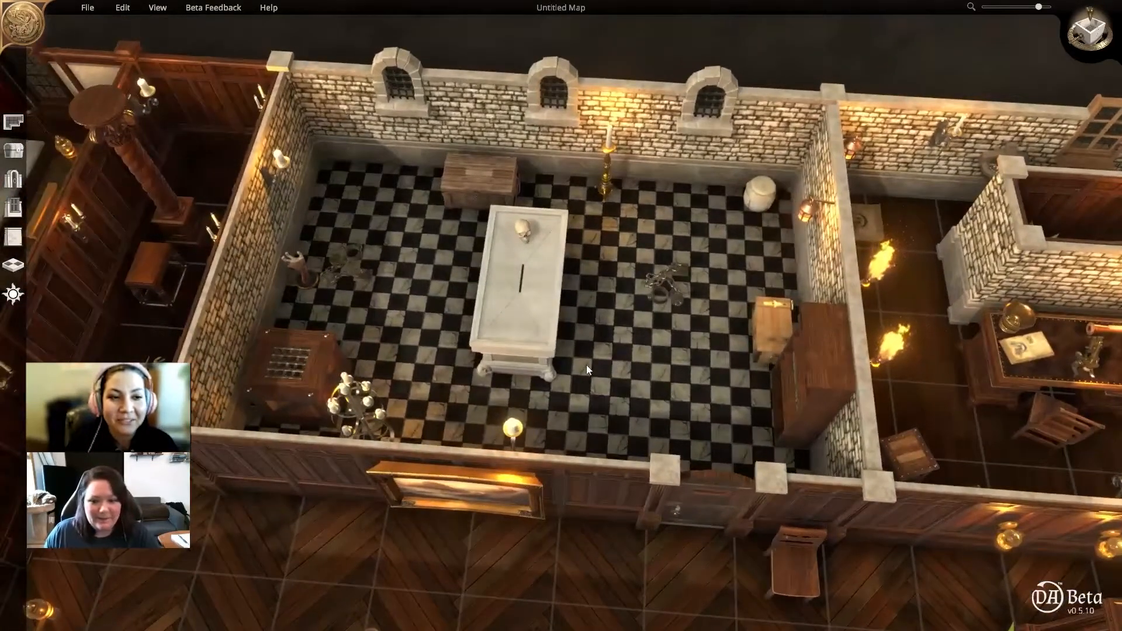
scroll(587, 365, up, 2)
middle_drag(622, 348, 643, 384)
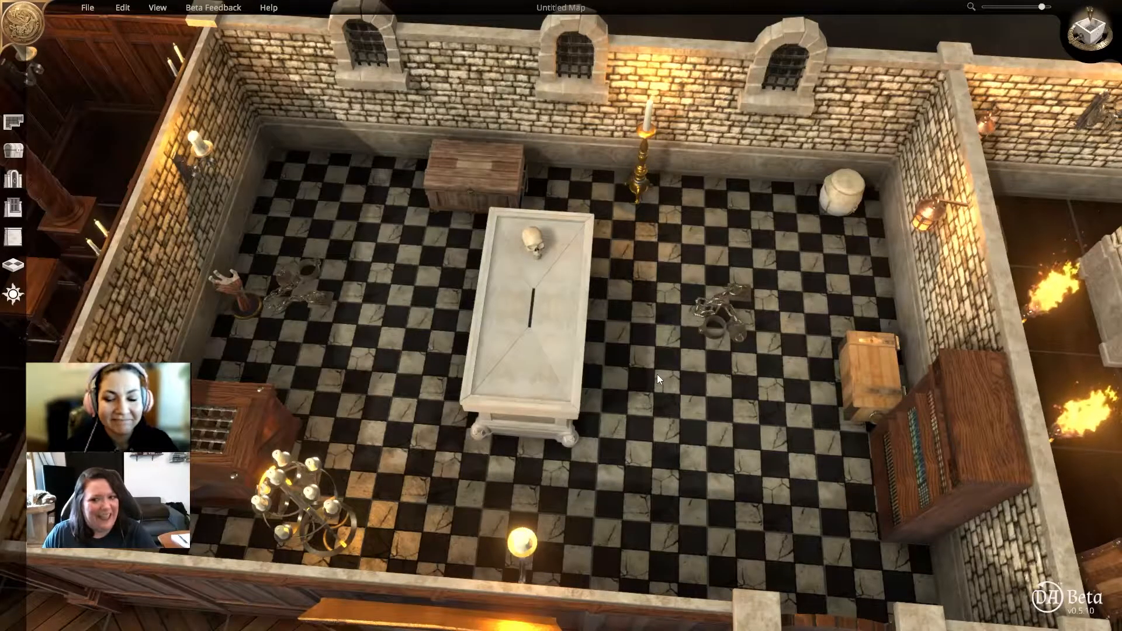
Examine the bedroom with the red canopy bed, focusing on the writing desk and its open book
right_drag(360, 408, 667, 275)
right_drag(685, 331, 721, 322)
middle_drag(720, 323, 651, 295)
scroll(498, 275, up, 4)
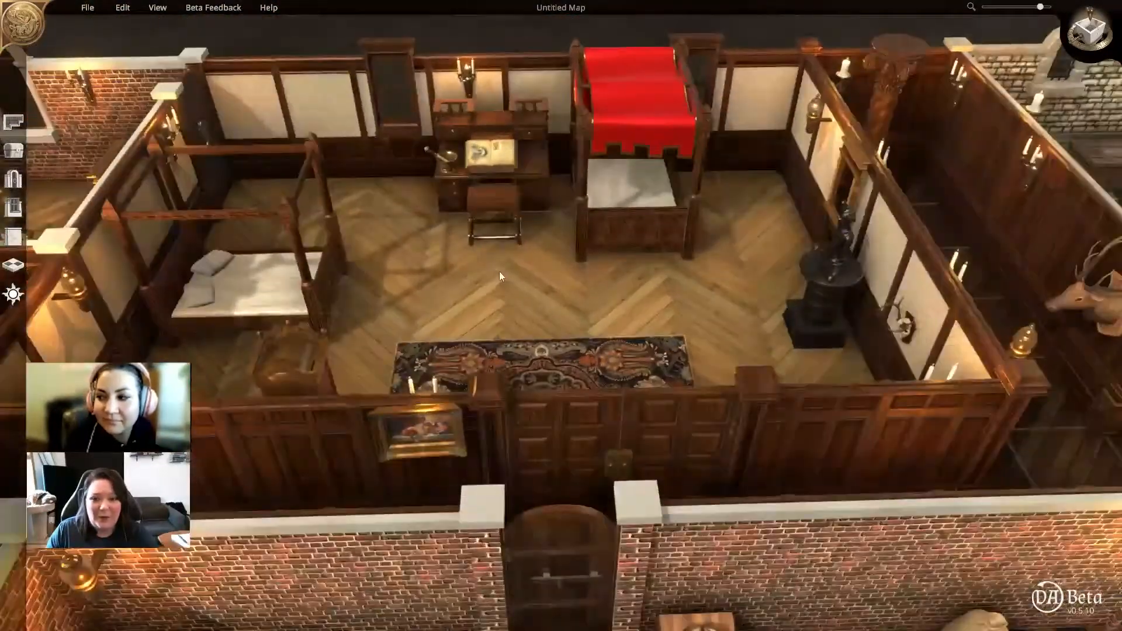
right_drag(578, 273, 573, 397)
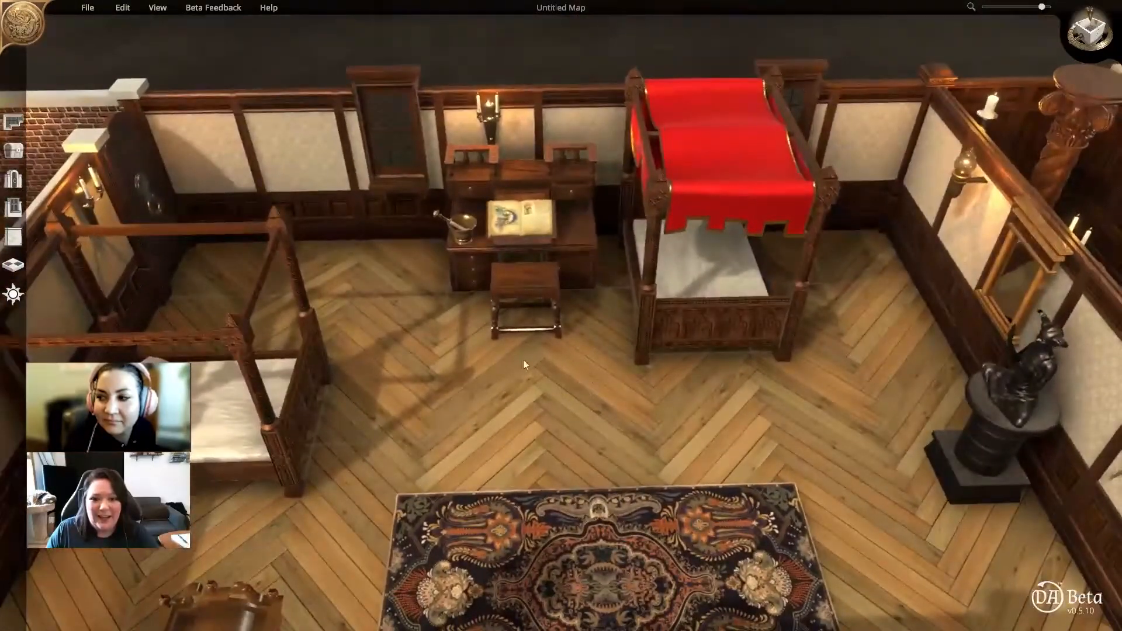
scroll(543, 376, up, 5)
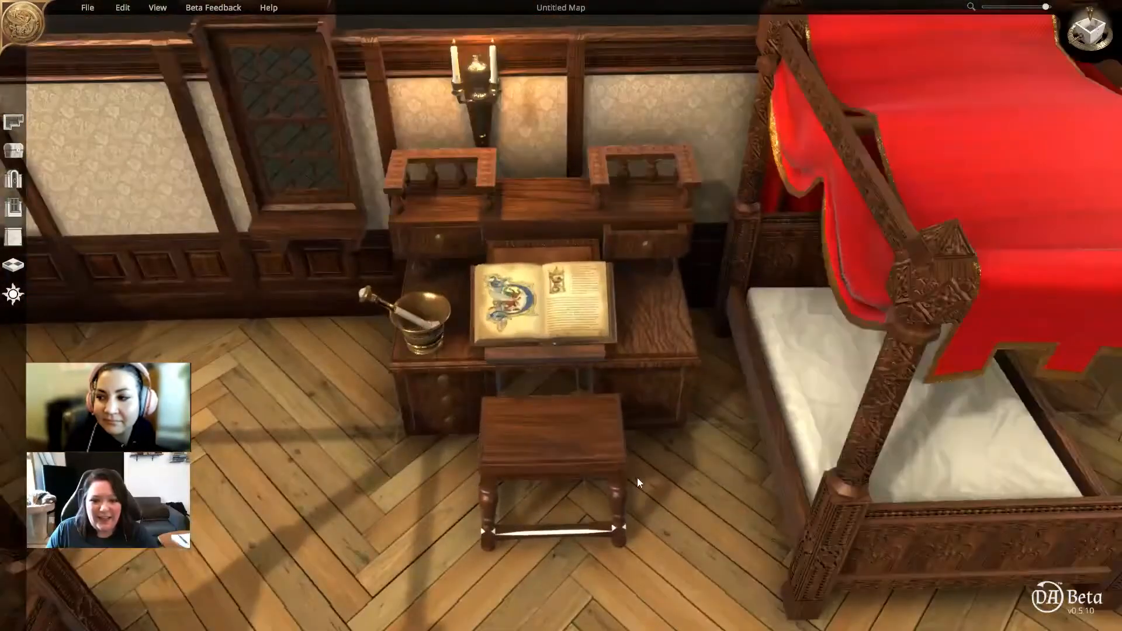
Select the mortar and pestle beside the open book on the bedroom's writing desk and adjust it
middle_drag(681, 464, 668, 402)
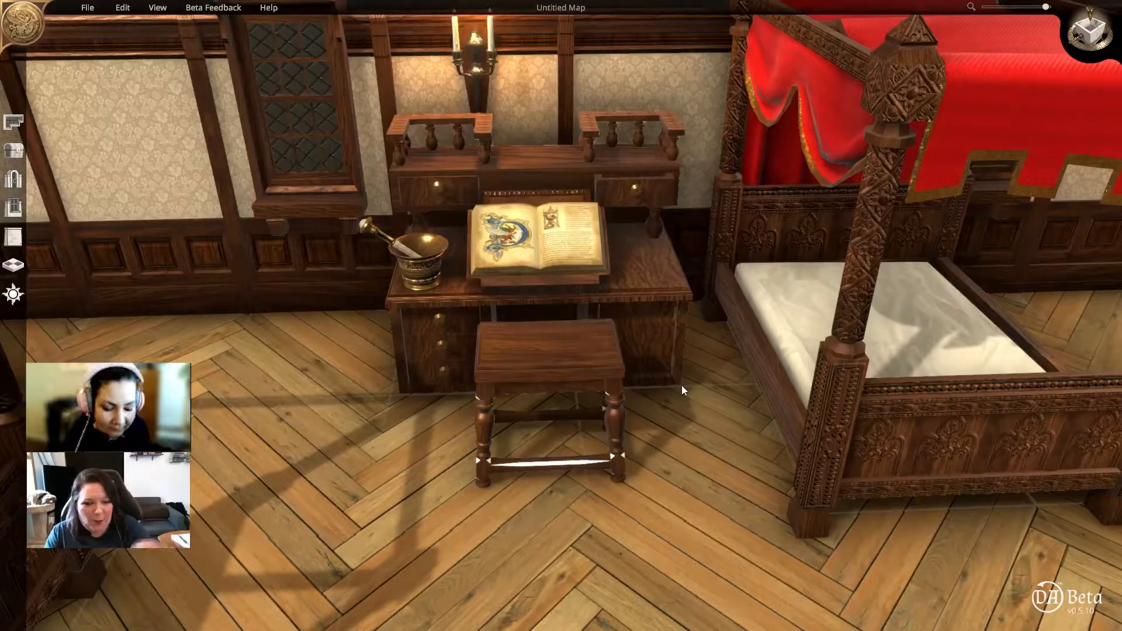
middle_drag(316, 367, 332, 436)
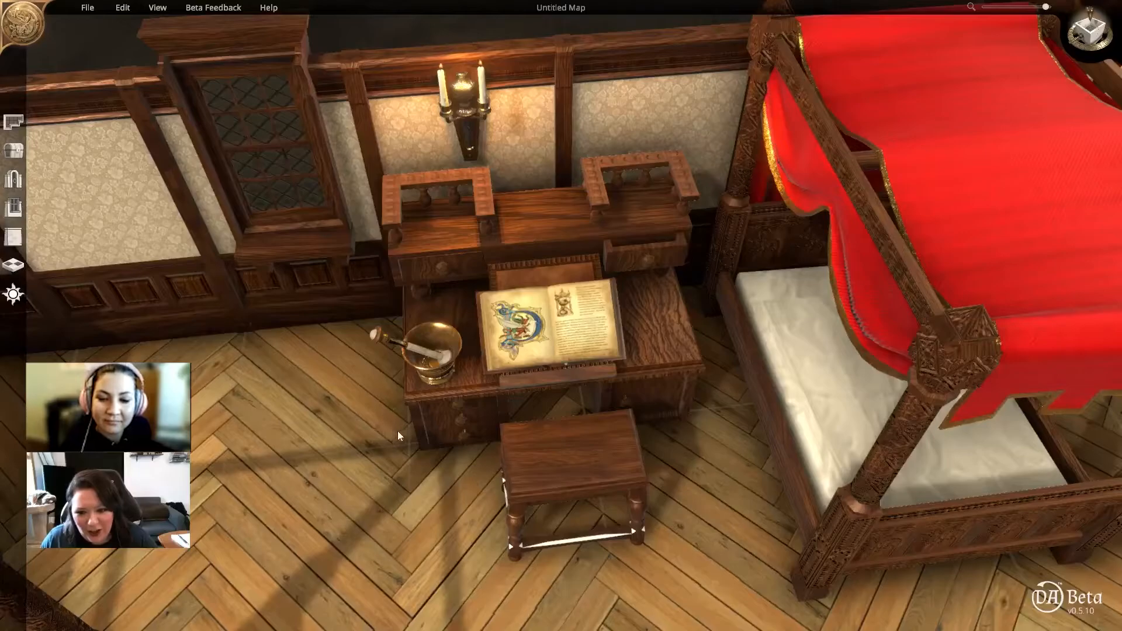
scroll(380, 443, up, 2)
click(458, 405)
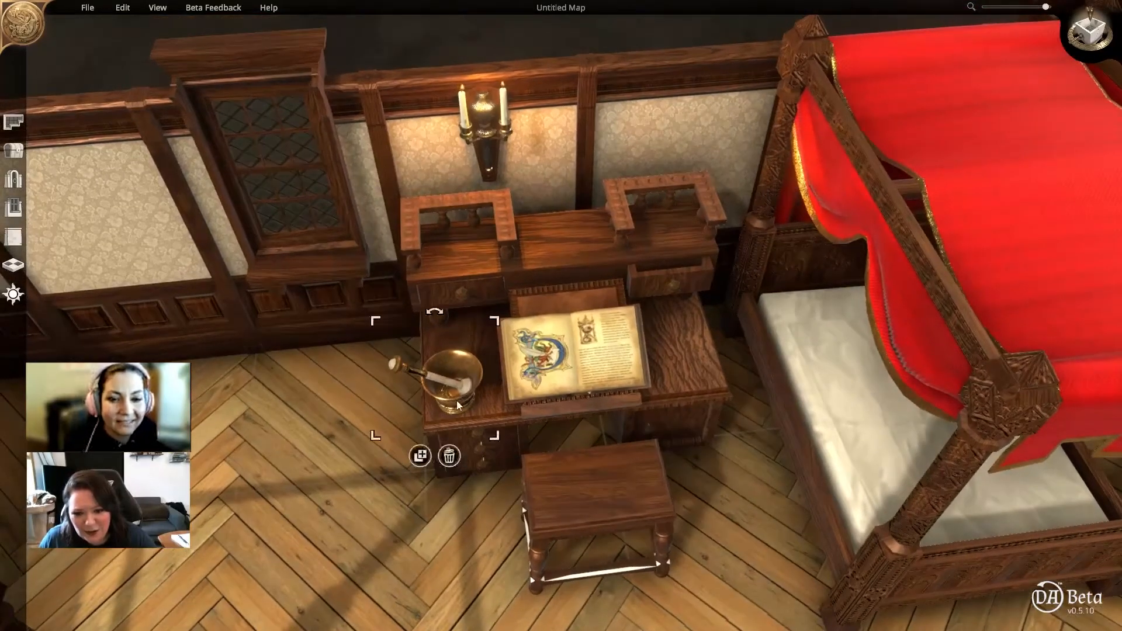
drag(374, 438, 472, 241)
click(468, 472)
Move the patterned rug in the dark-panelled room with the potted plants closer to the wall with the deer-skull trophy and candelabra
scroll(416, 465, down, 5)
middle_drag(416, 465, 451, 215)
right_drag(451, 215, 377, 313)
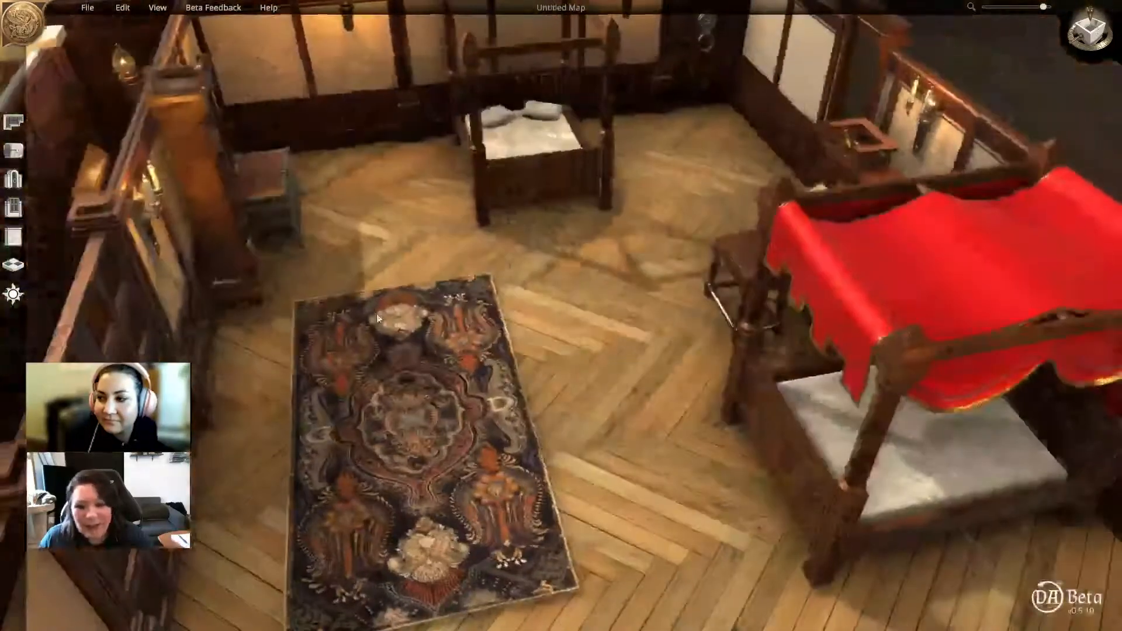
mouse_move(400, 195)
right_down()
mouse_move(373, 189)
mouse_move(397, 202)
right_up()
middle_drag(397, 202, 287, 375)
right_drag(287, 372, 605, 463)
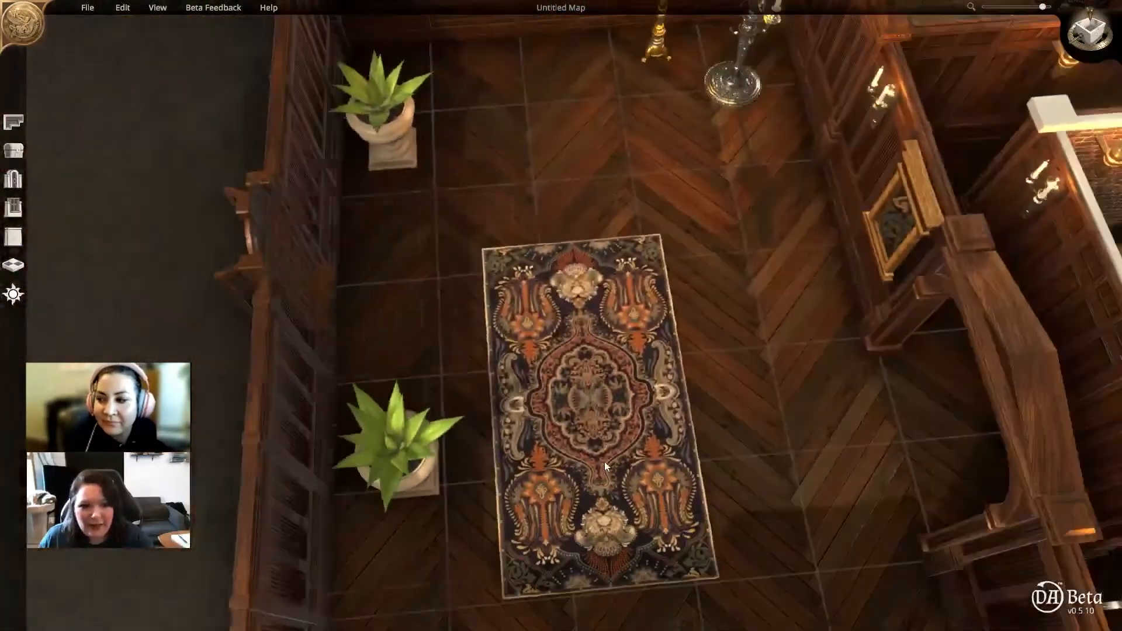
scroll(604, 462, down, 3)
middle_drag(605, 448, 559, 255)
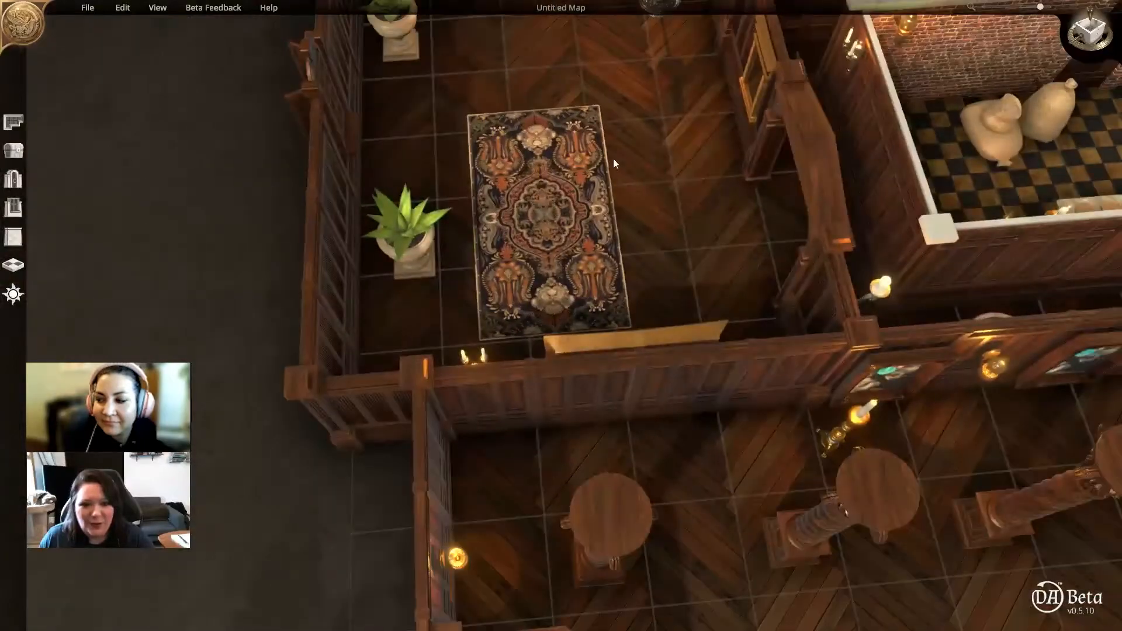
middle_drag(613, 163, 629, 369)
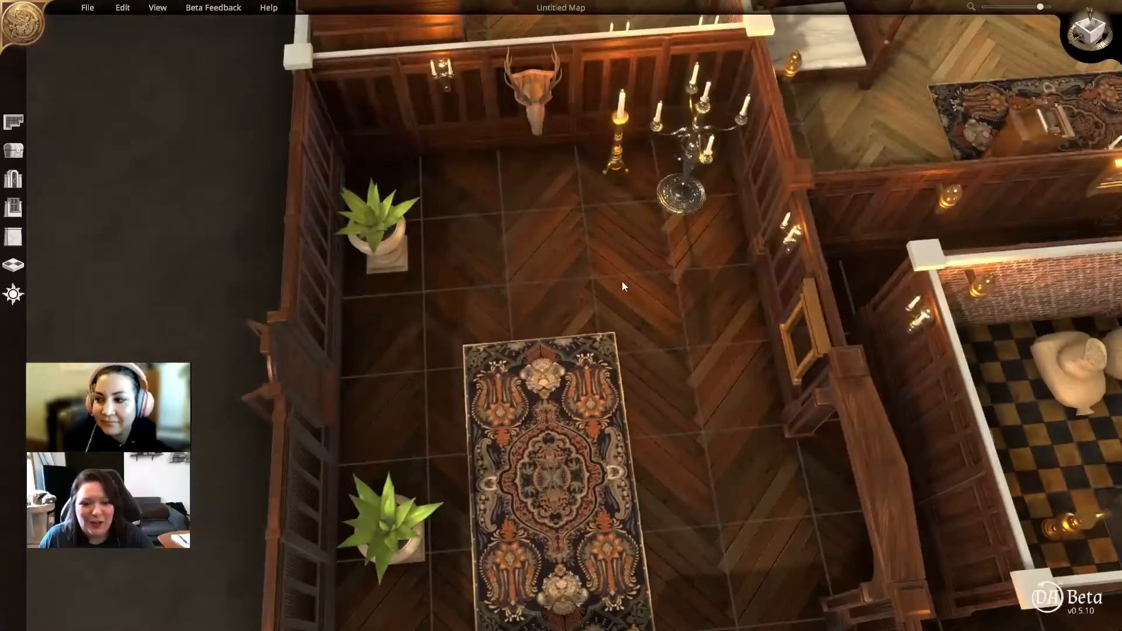
click(553, 429)
drag(553, 429, 592, 346)
click(430, 363)
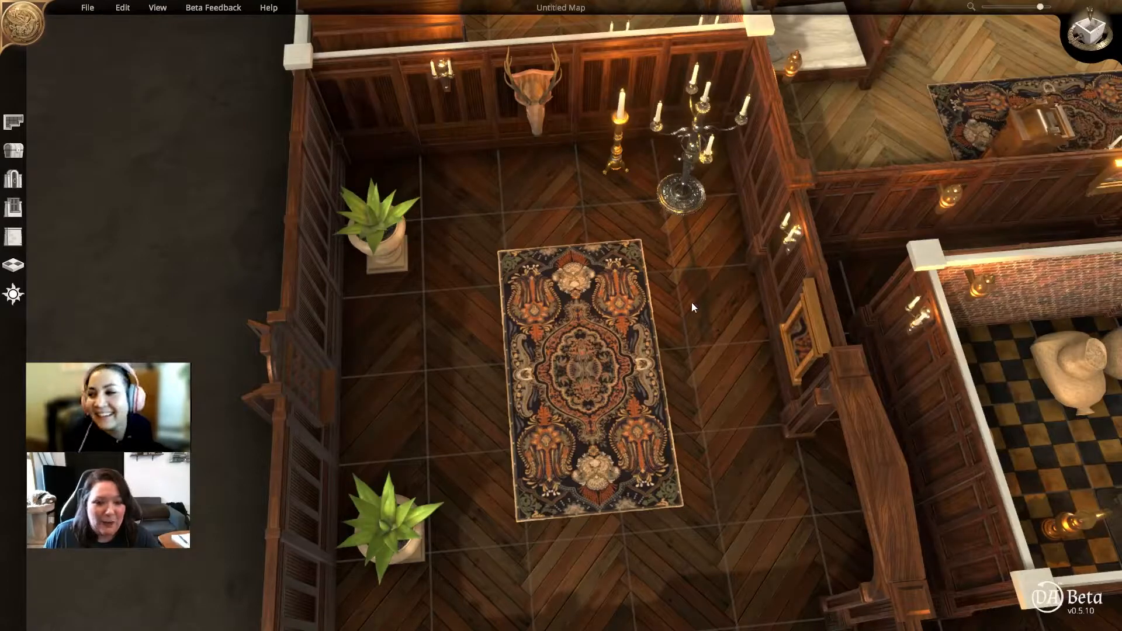
Examine the brick-walled room with the large wardrobe, washstand and floor lamp behind the rug room from different sides
middle_drag(703, 255, 690, 202)
scroll(539, 266, up, 2)
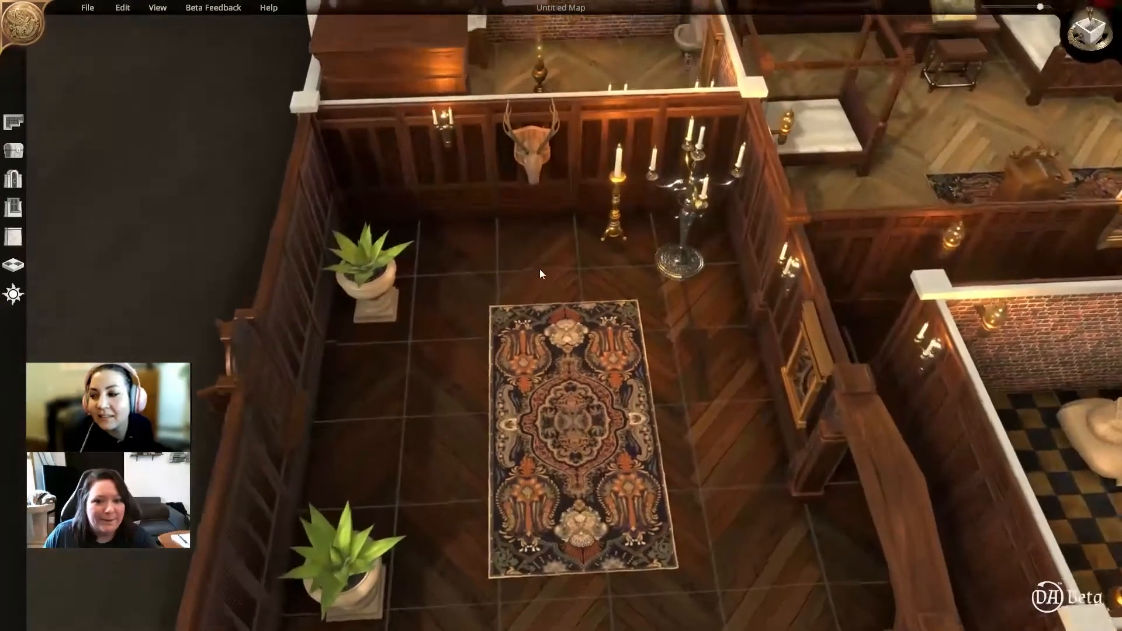
scroll(539, 267, down, 3)
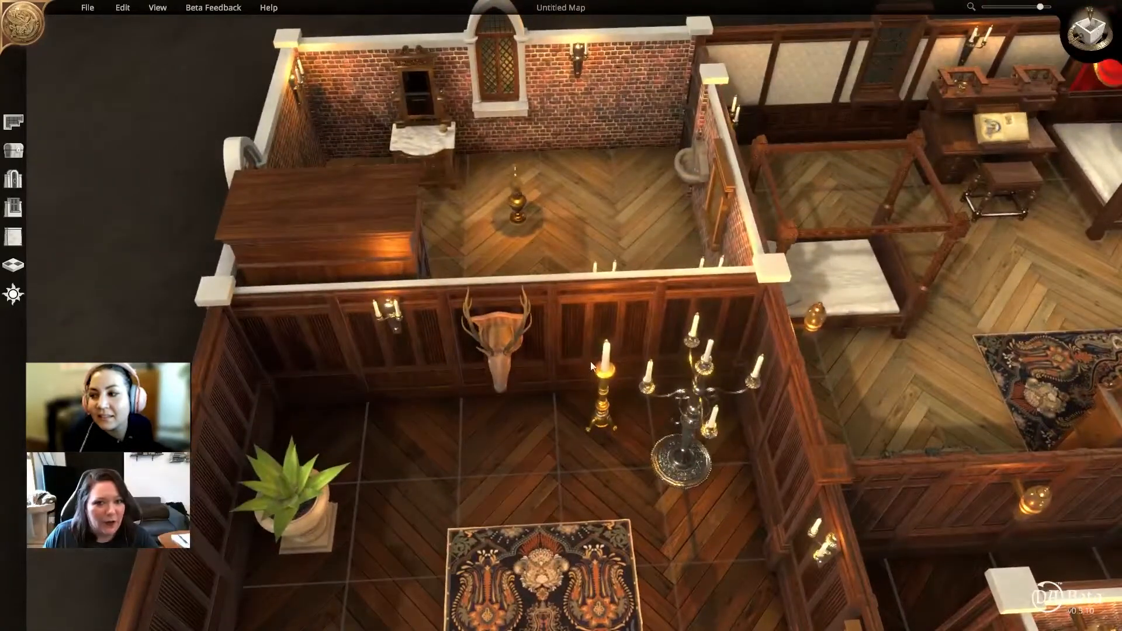
middle_drag(637, 255, 569, 251)
scroll(490, 286, up, 2)
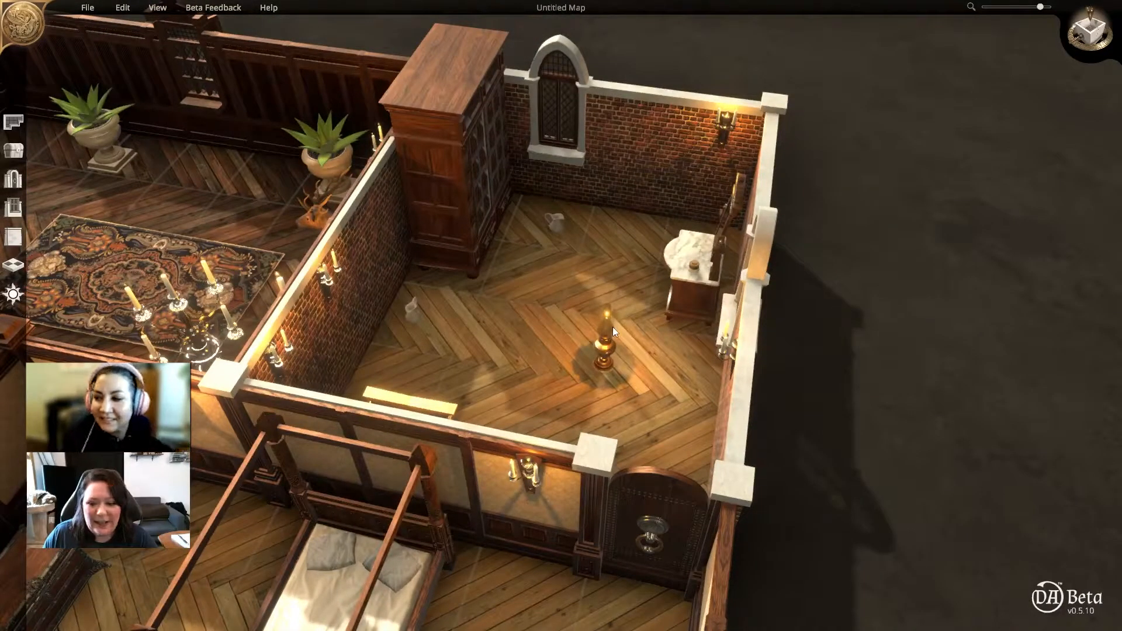
scroll(610, 325, up, 1)
middle_drag(586, 318, 645, 305)
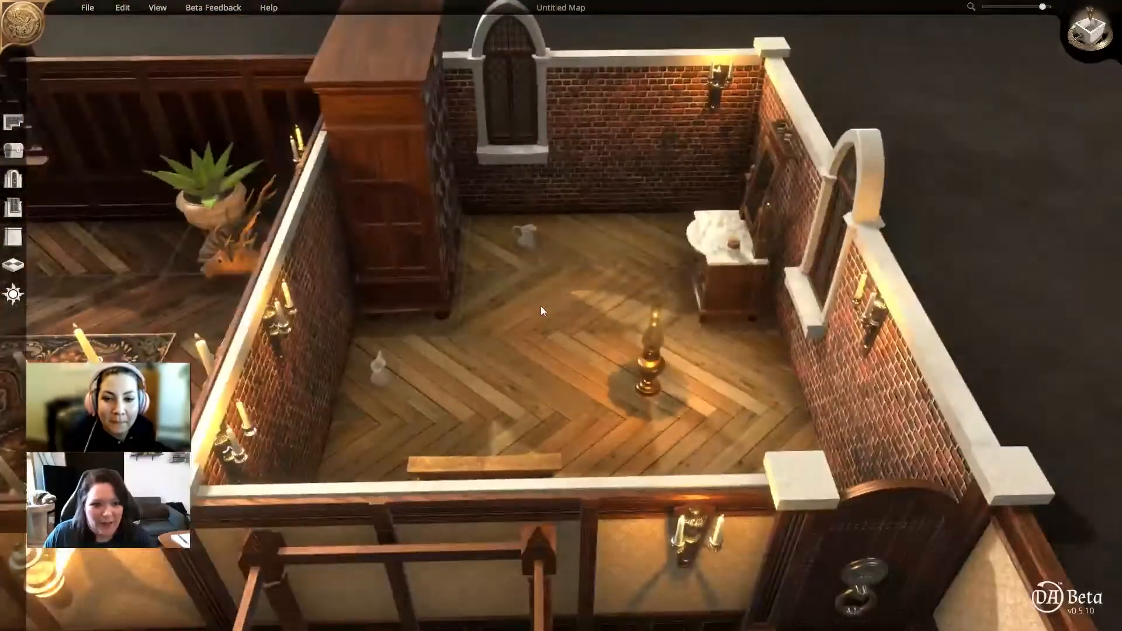
middle_drag(522, 305, 803, 398)
Review the complete mansion layout from above, from the furnished rooms down to the large halls
scroll(804, 399, down, 6)
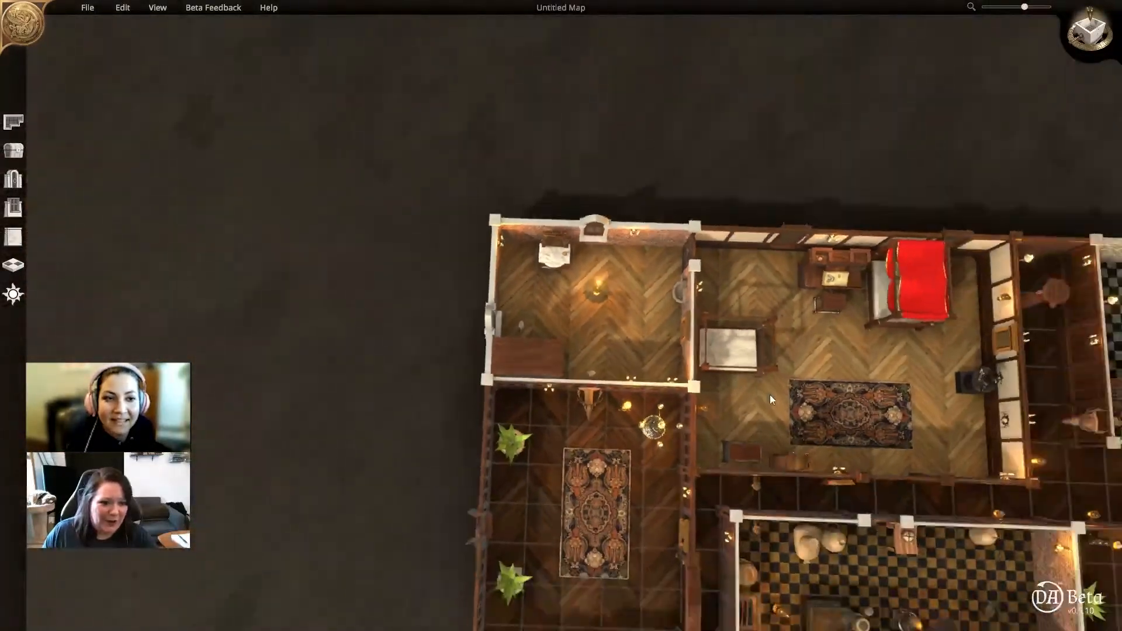
right_drag(770, 394, 245, 111)
scroll(528, 278, down, 3)
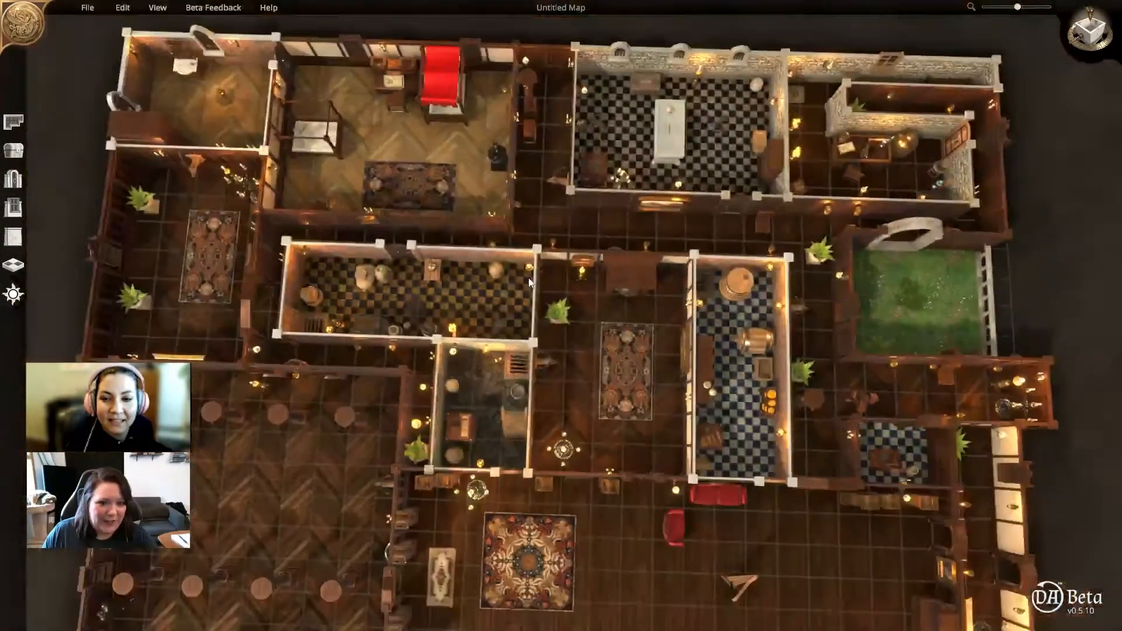
middle_drag(528, 279, 533, 394)
right_drag(630, 413, 613, 298)
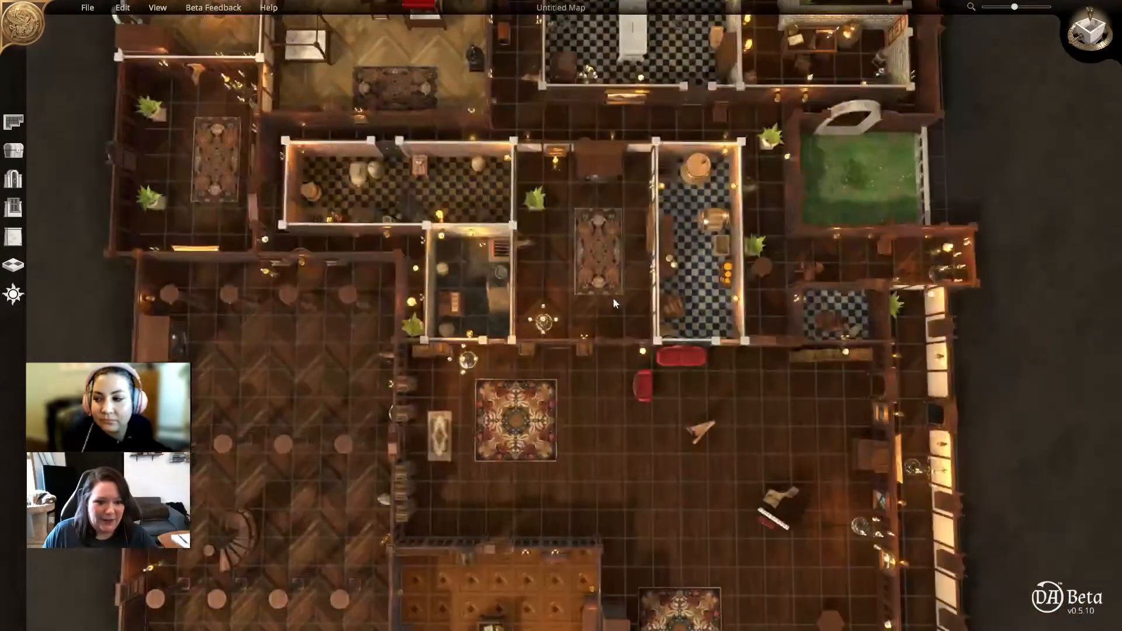
scroll(613, 299, down, 2)
scroll(613, 300, down, 2)
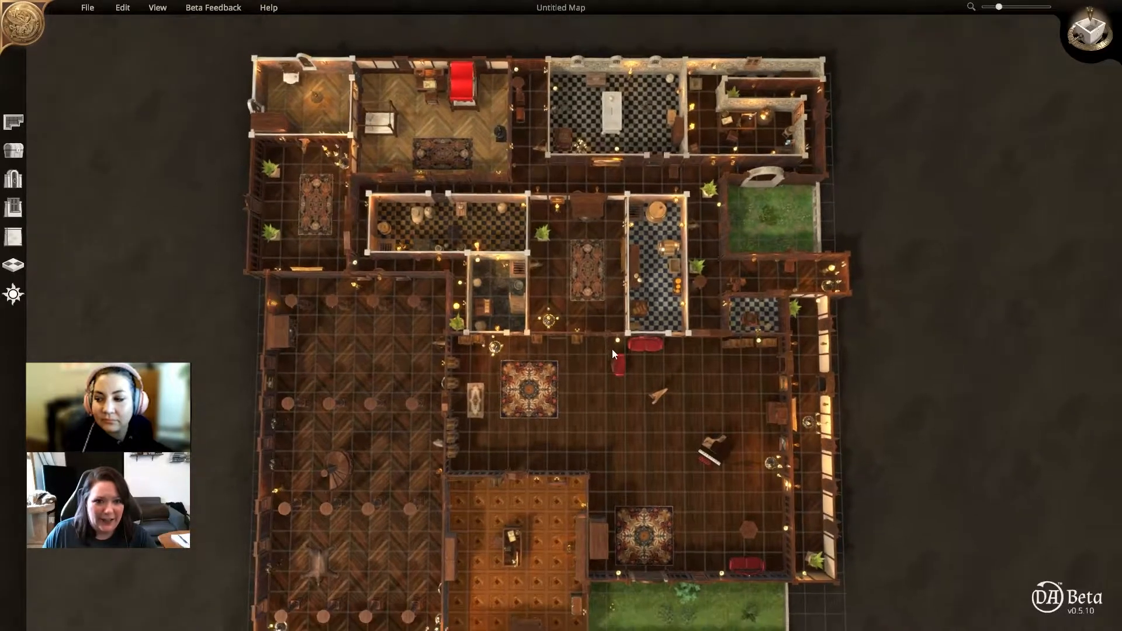
mouse_move(612, 349)
right_down()
mouse_move(615, 306)
mouse_move(620, 332)
right_up()
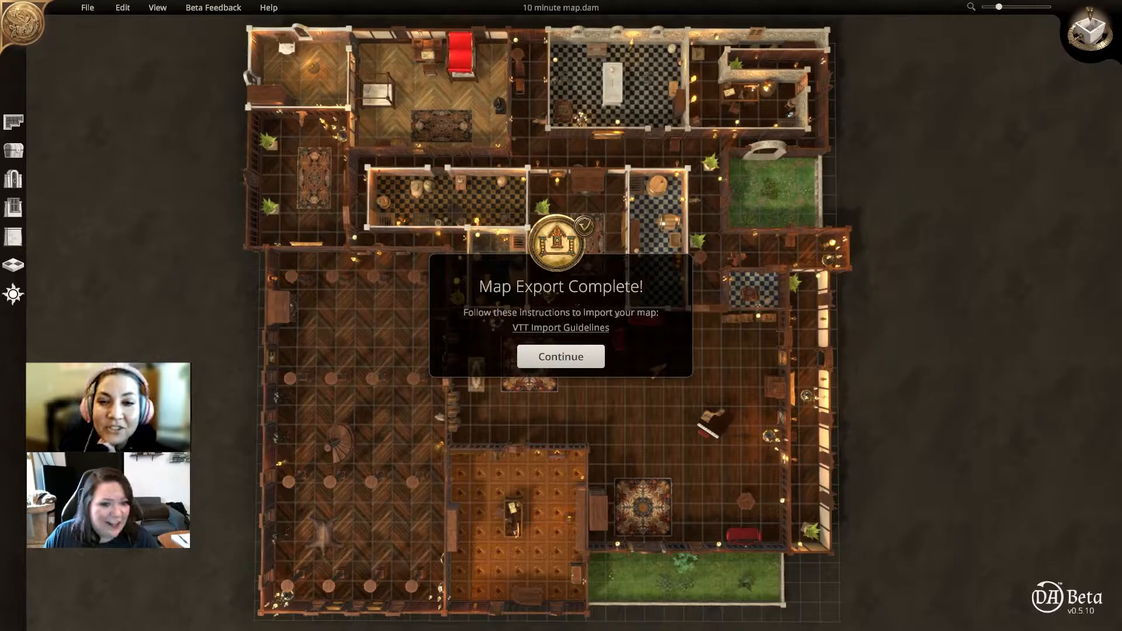
Dismiss the map export notice and set the environment's time of day to night
click(579, 366)
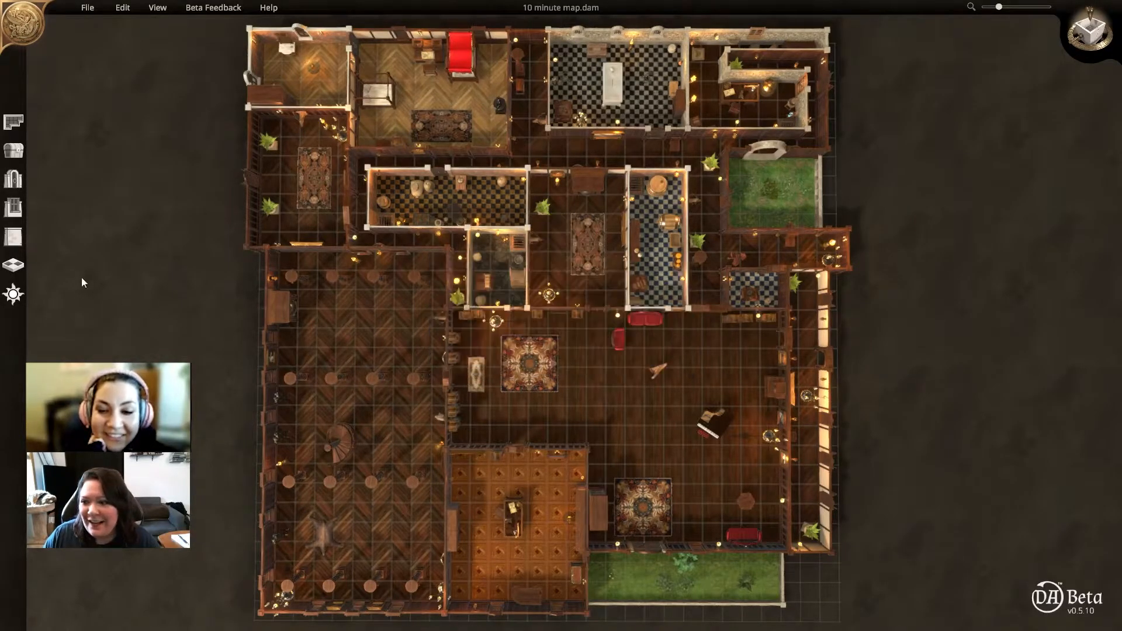
click(13, 294)
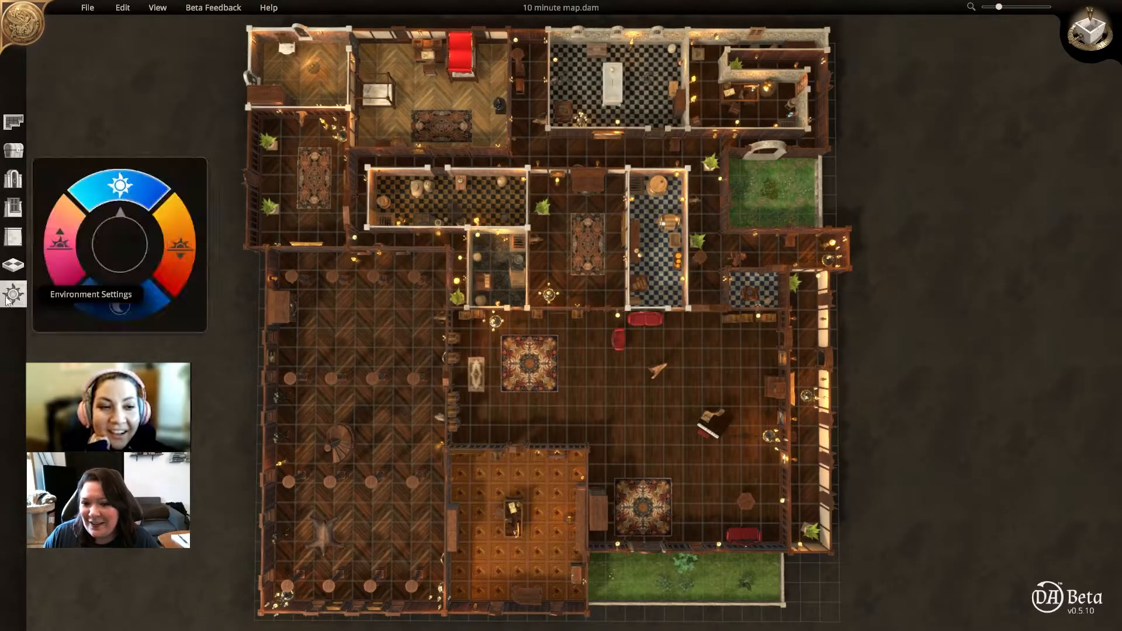
click(124, 303)
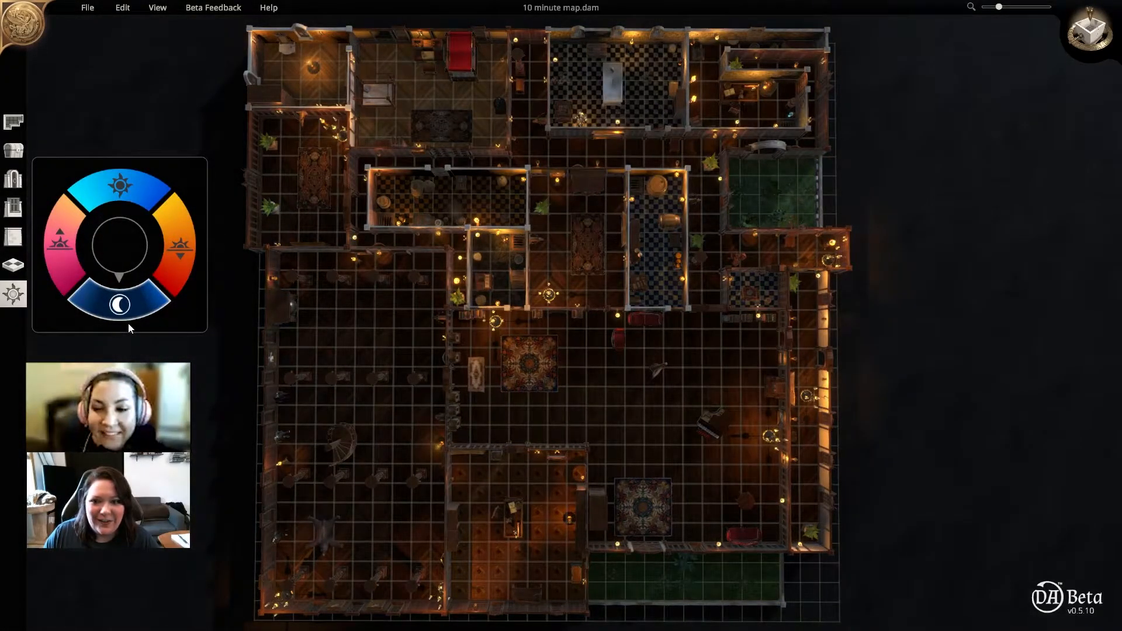
click(13, 294)
Export the night version of the map for Roll20 with 3D-wall perspective, lights rendered only in the image, and High Quality (150 DPI)
click(88, 7)
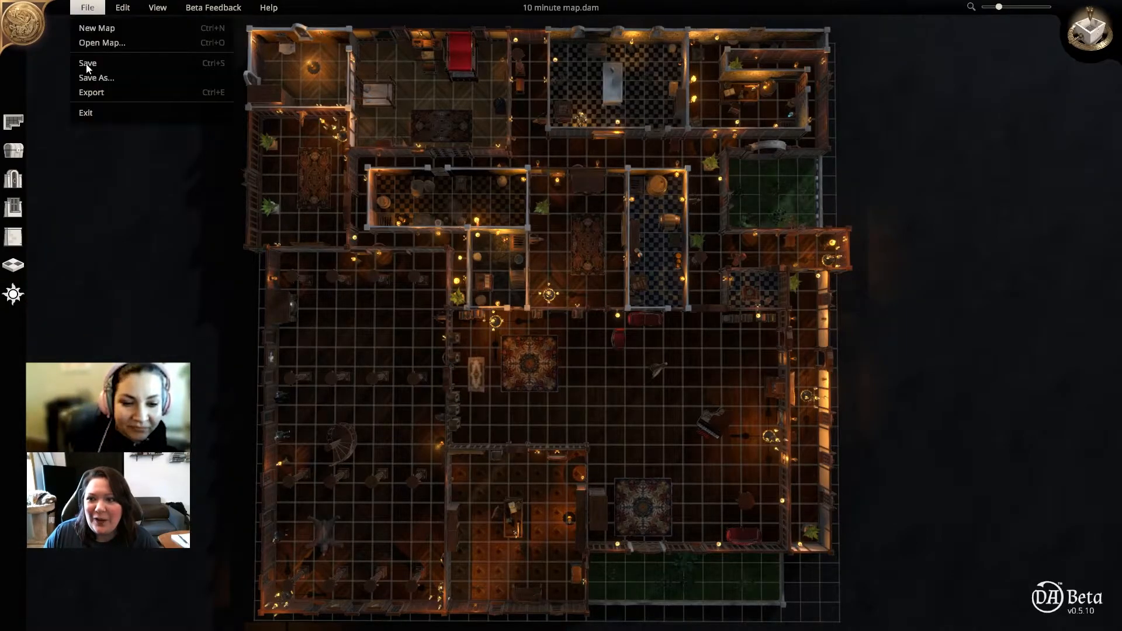
click(91, 93)
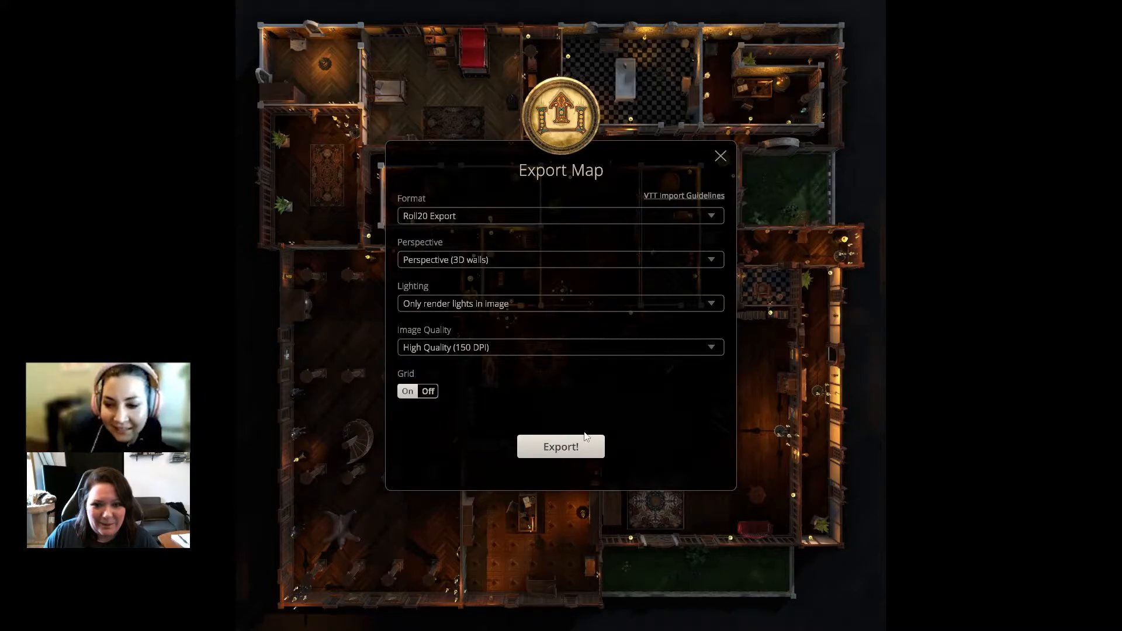
click(580, 445)
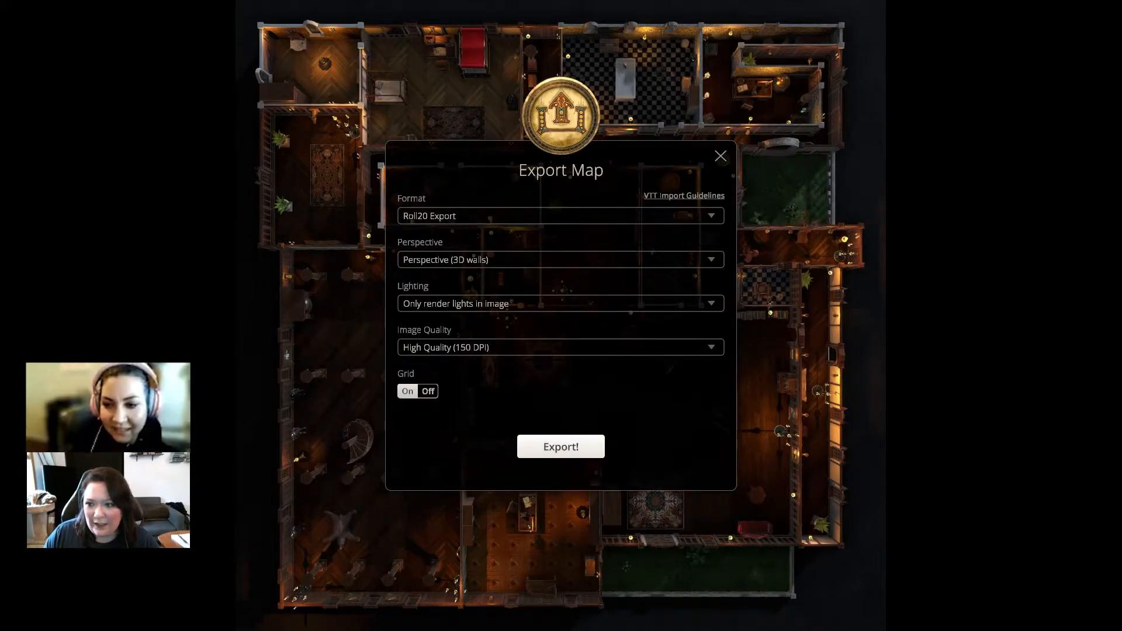